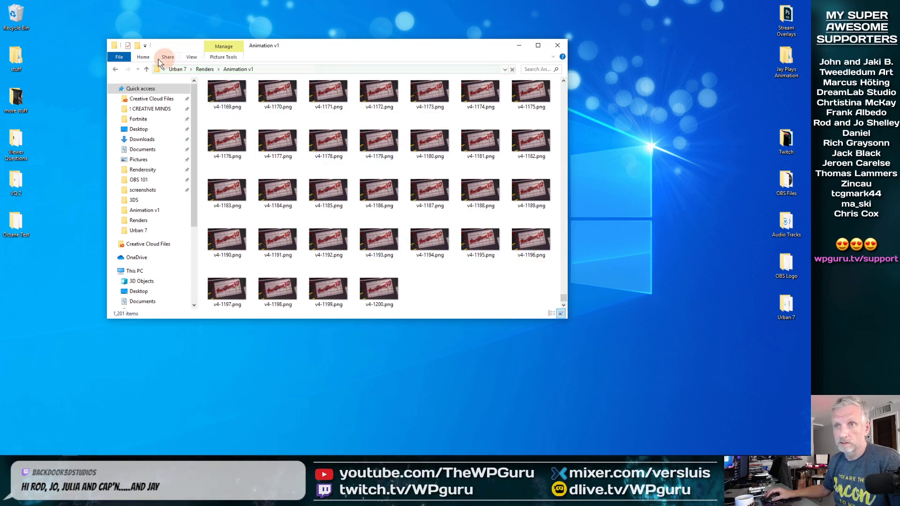
Go up to the Renders folder and play Urban Animatic v3.mp4.
{"action": "left_click", "coordinate": [147, 69]}
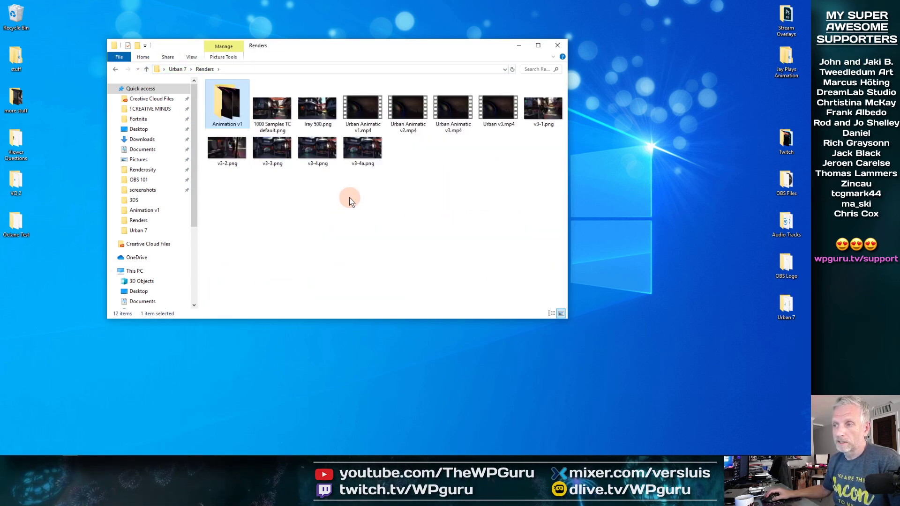
{"action": "double_click", "coordinate": [456, 112]}
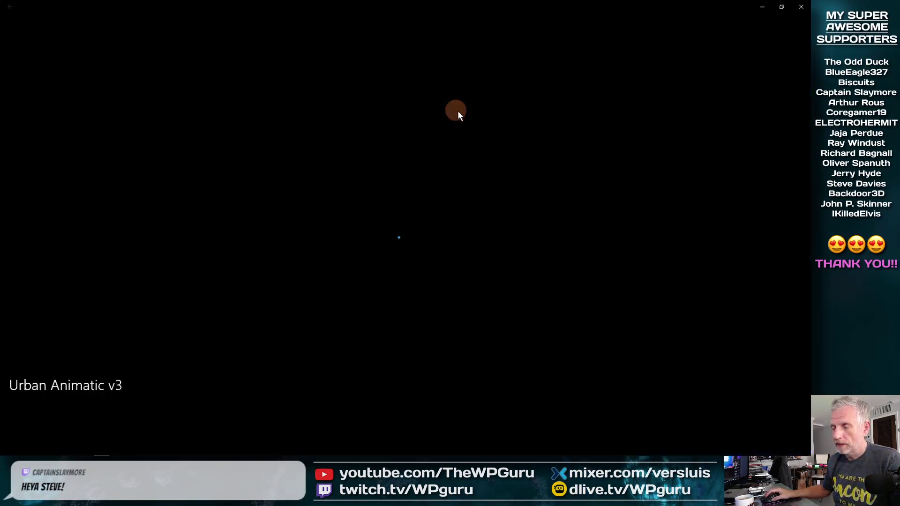
Turn on repeat playback for the video in the player.
{"action": "left_click", "coordinate": [790, 432]}
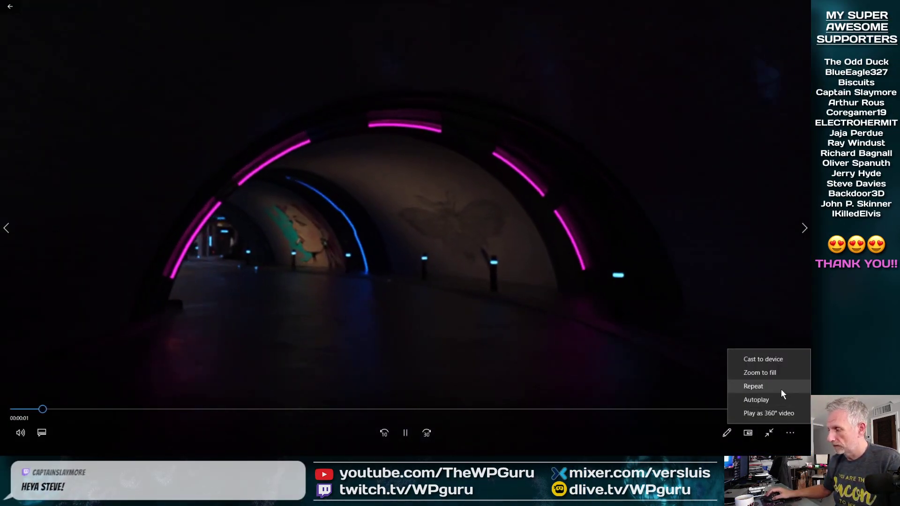
{"action": "left_click", "coordinate": [781, 387]}
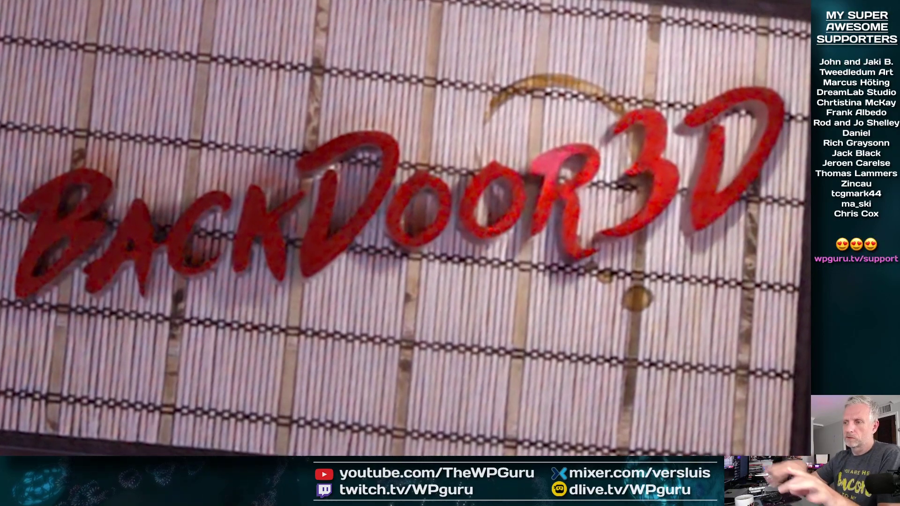
{"action": "mouse_move", "coordinate": [705, 349]}
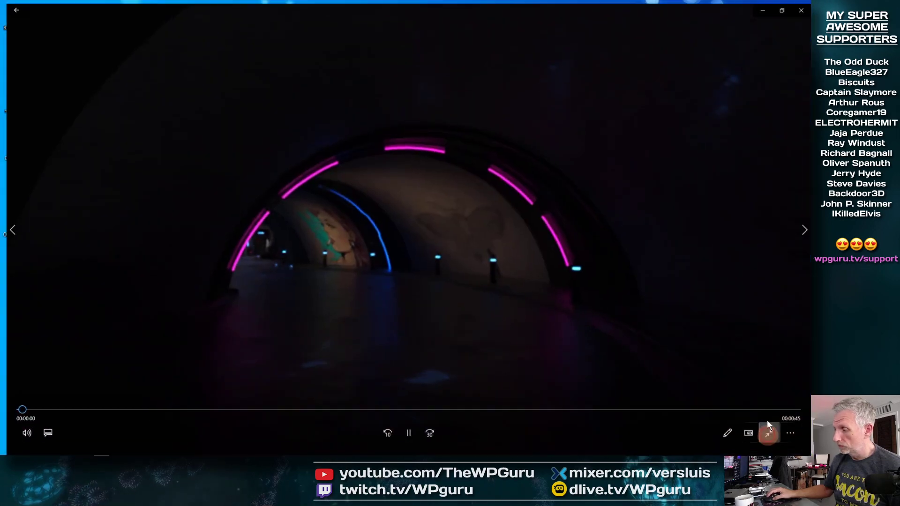
Close the video player and minimize the Renders folder window.
{"action": "left_click", "coordinate": [801, 8]}
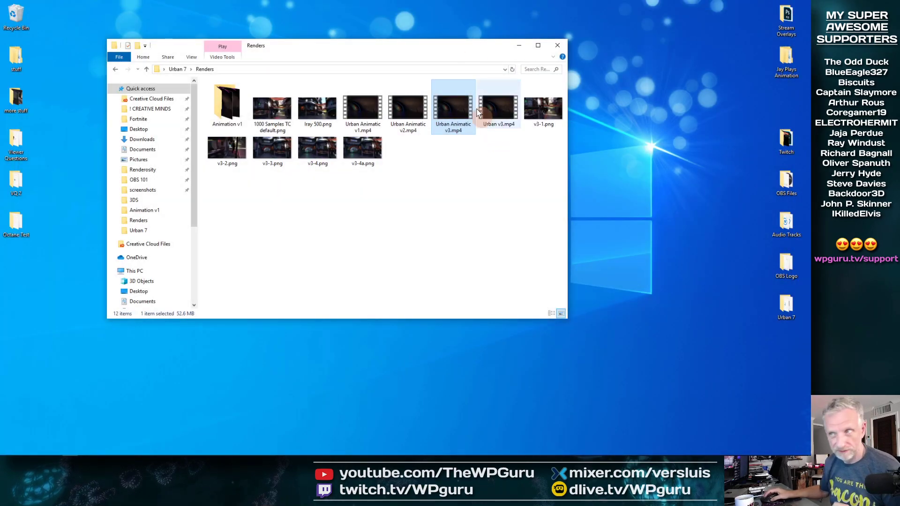
{"action": "left_click", "coordinate": [519, 45]}
{"action": "mouse_move", "coordinate": [2, 457]}
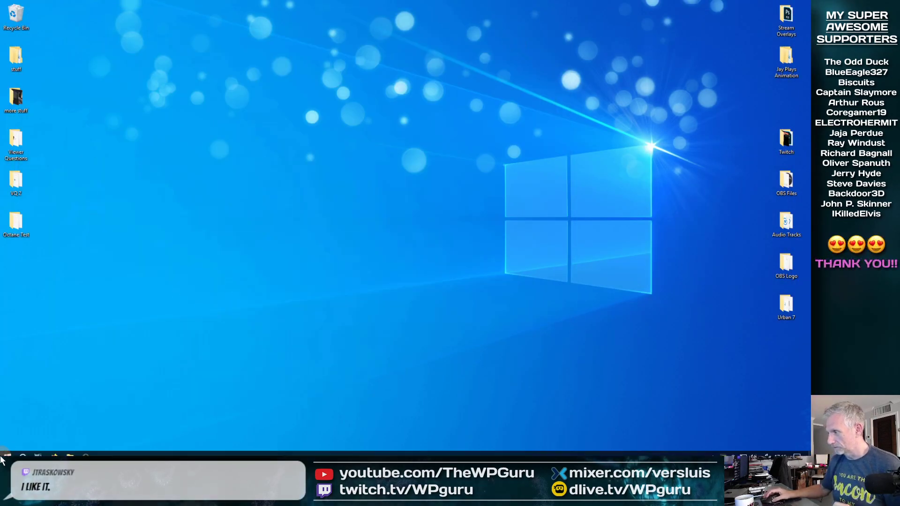
Launch Premiere Pro 2020 from the Start menu.
{"action": "left_click", "coordinate": [8, 450]}
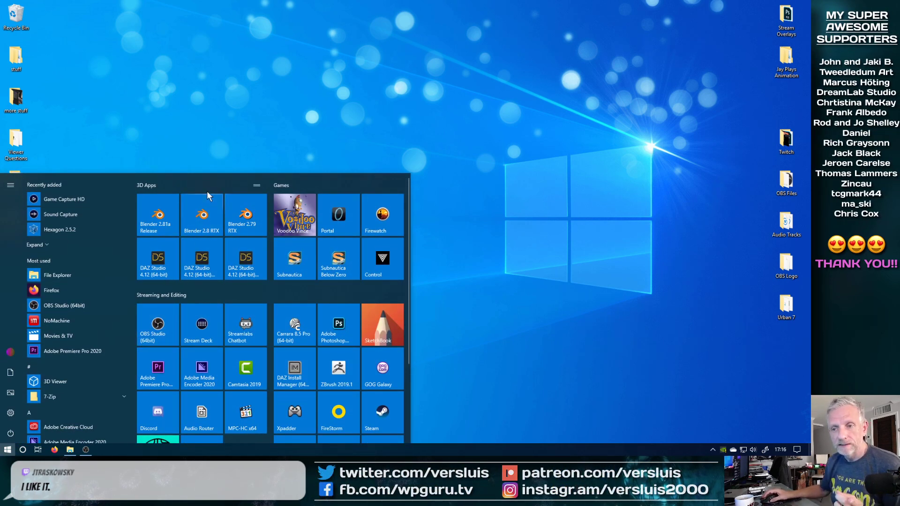
{"action": "left_click", "coordinate": [148, 271]}
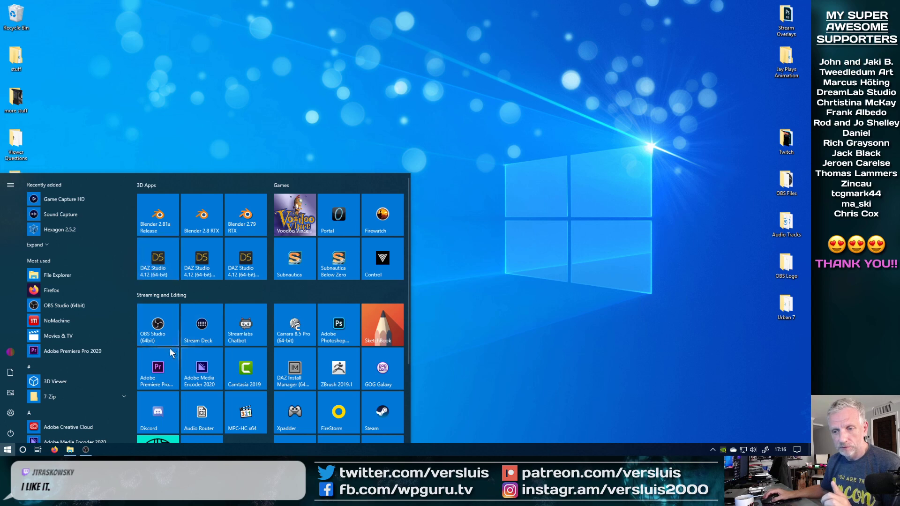
{"action": "left_click", "coordinate": [422, 177]}
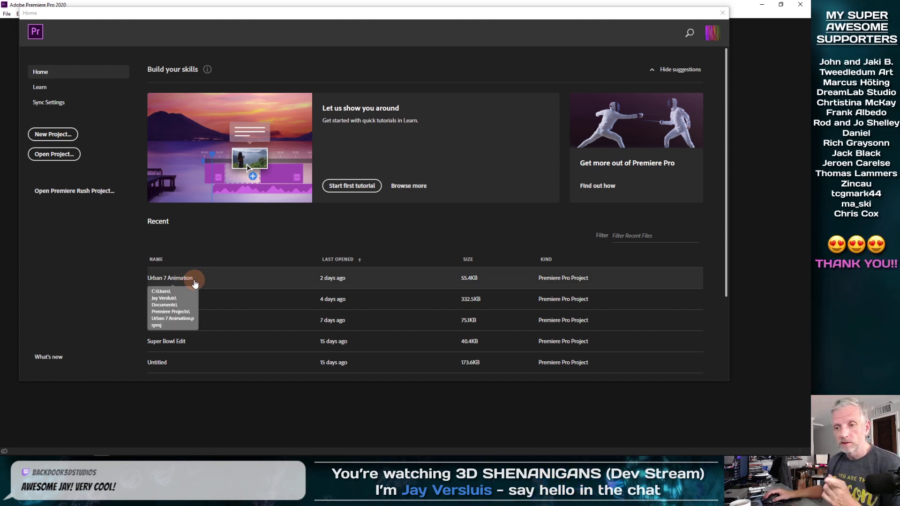
Open the recent Urban 7 Animation project and enlarge the upper panels.
{"action": "left_click", "coordinate": [193, 282]}
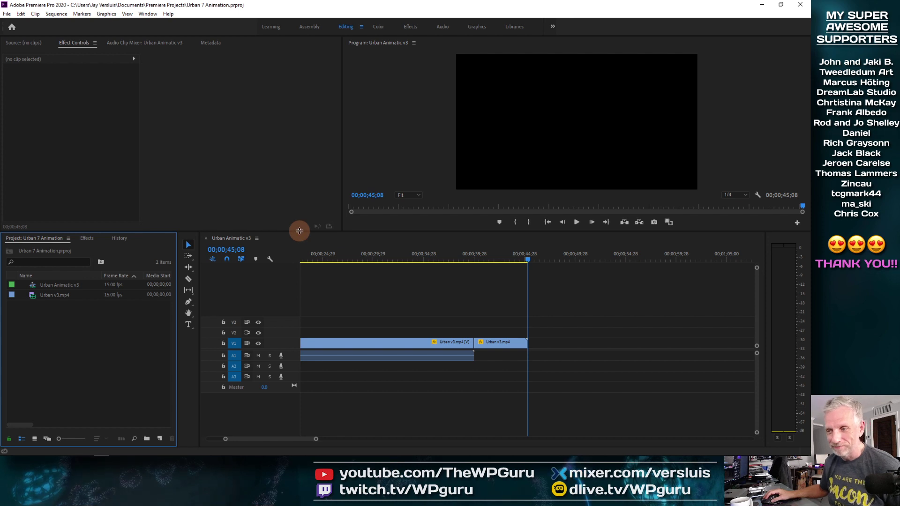
{"action": "left_click_drag", "start_coordinate": [299, 231], "coordinate": [300, 273]}
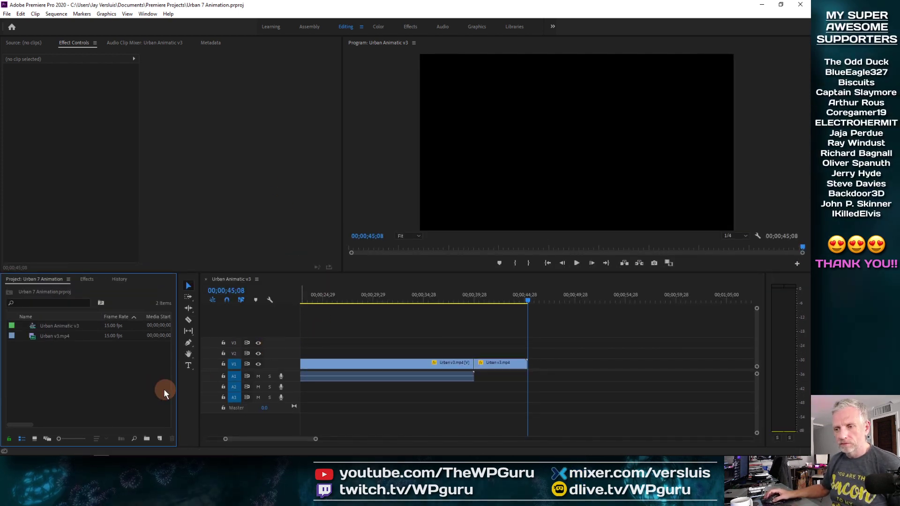
{"action": "left_click_drag", "start_coordinate": [343, 200], "coordinate": [352, 199]}
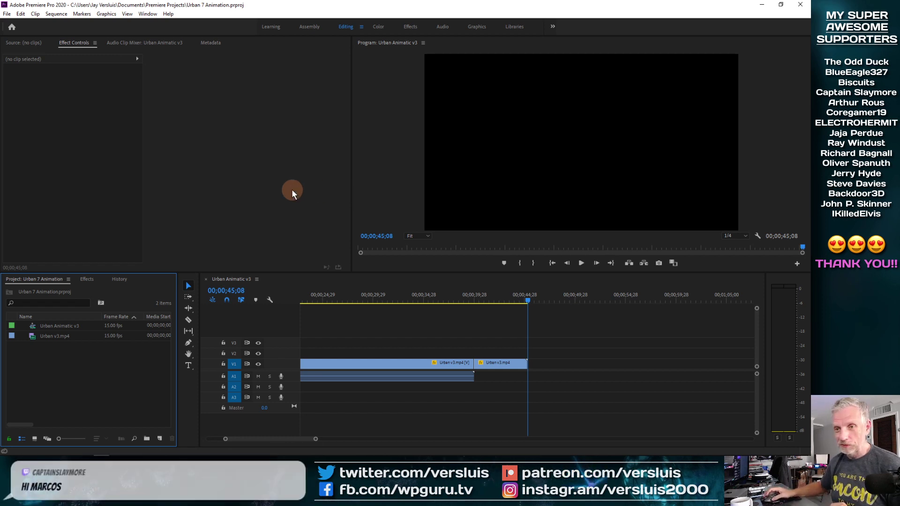
Switch to the Assembly workspace.
{"action": "left_click", "coordinate": [27, 42]}
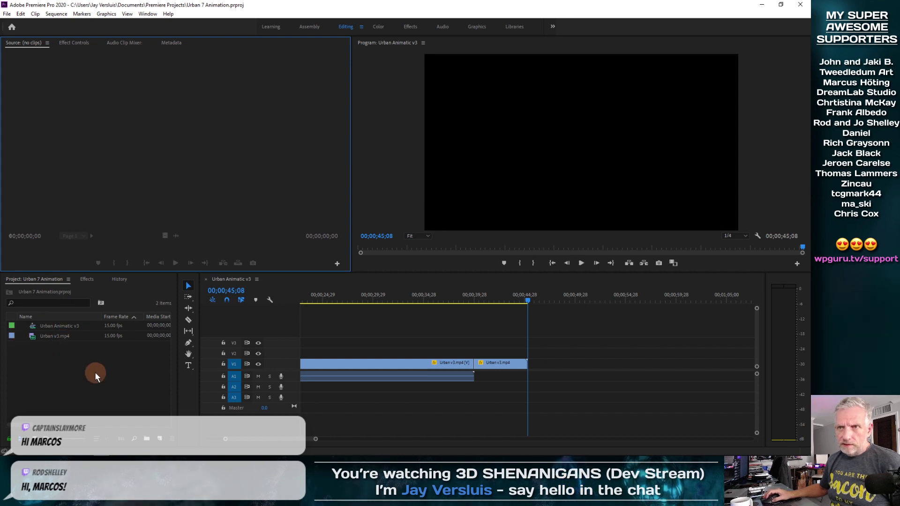
{"action": "left_click", "coordinate": [312, 28]}
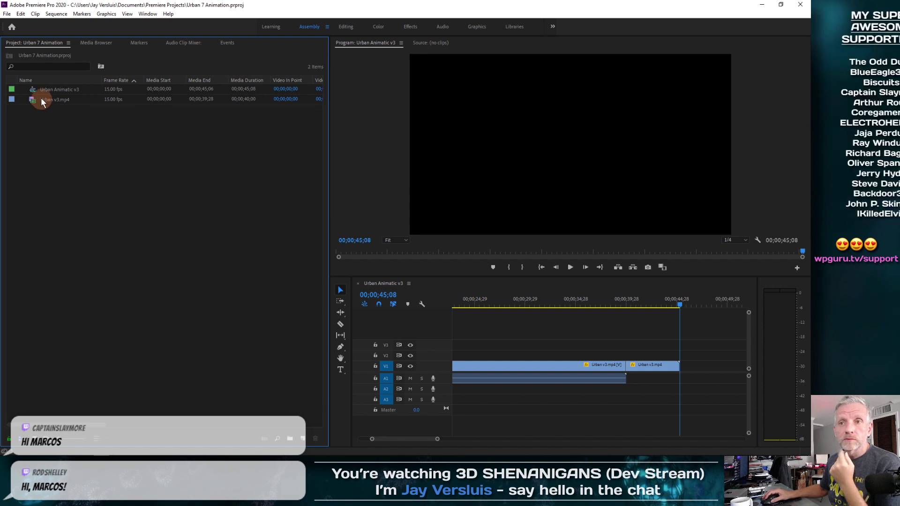
Review the Timeline preferences and close the dialog with OK.
{"action": "right_click", "coordinate": [55, 157]}
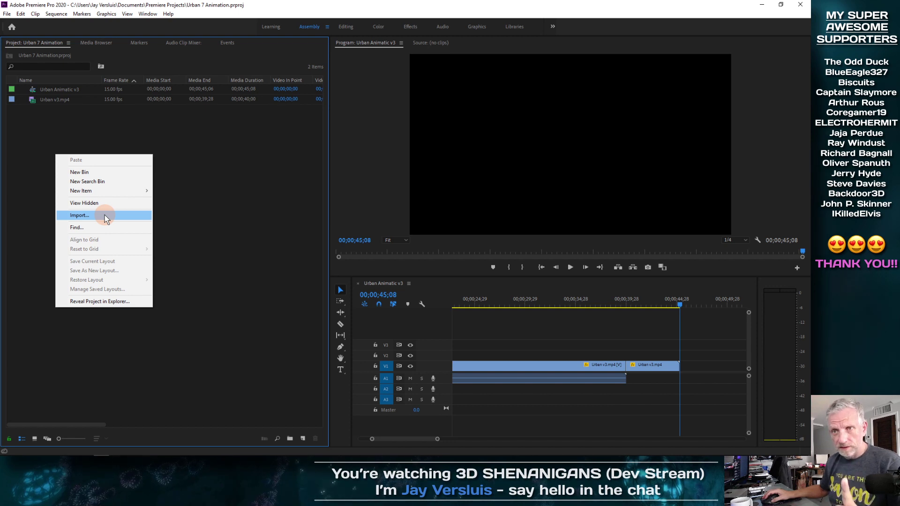
{"action": "left_click", "coordinate": [192, 182]}
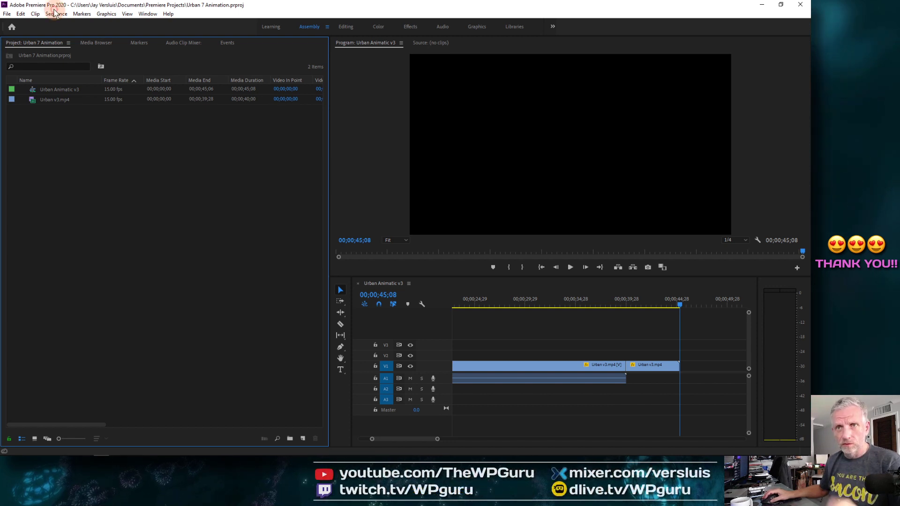
{"action": "left_click", "coordinate": [23, 14]}
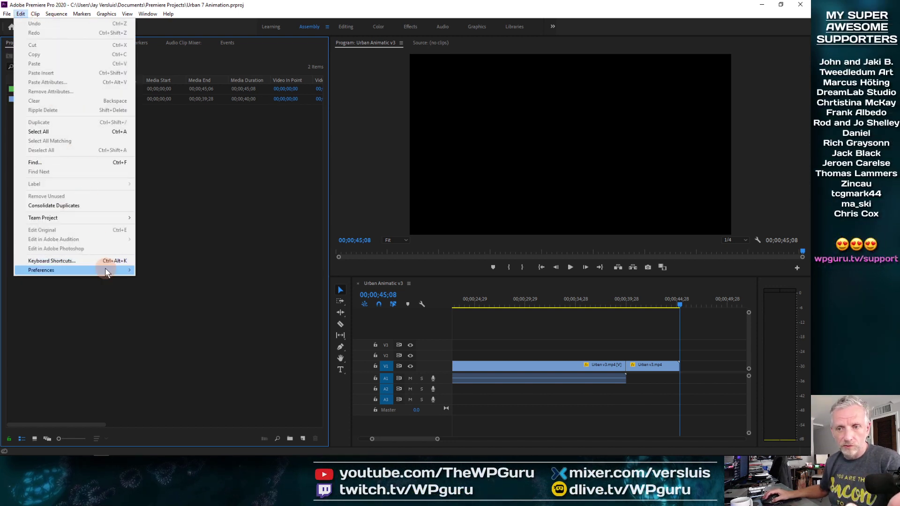
{"action": "mouse_move", "coordinate": [106, 272]}
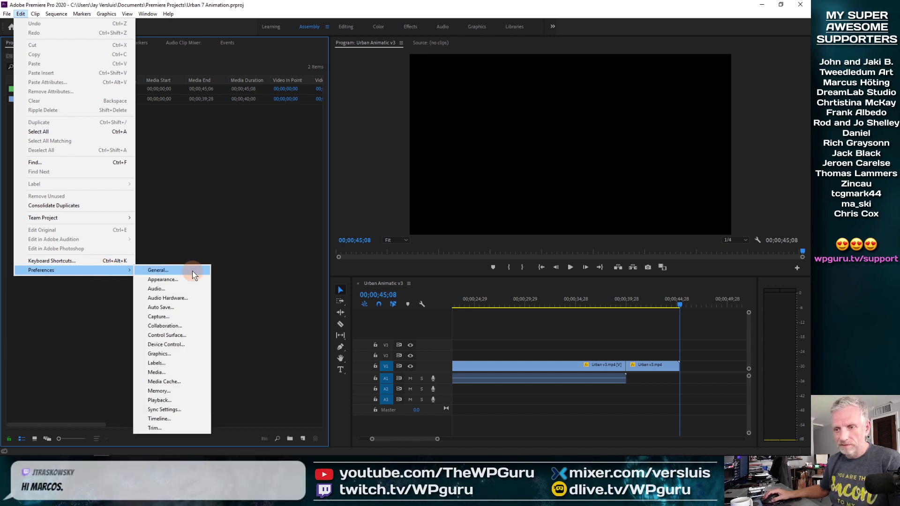
{"action": "left_click", "coordinate": [189, 420]}
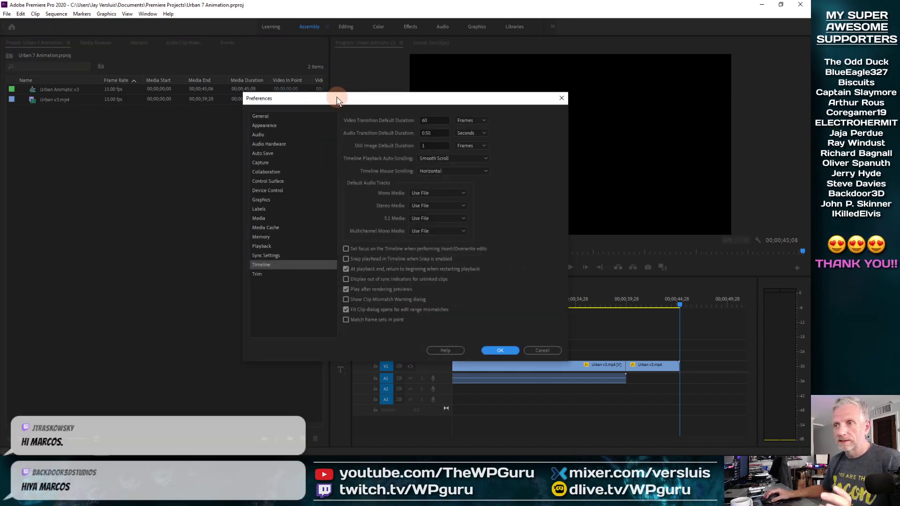
{"action": "left_click_drag", "start_coordinate": [337, 100], "coordinate": [97, 11]}
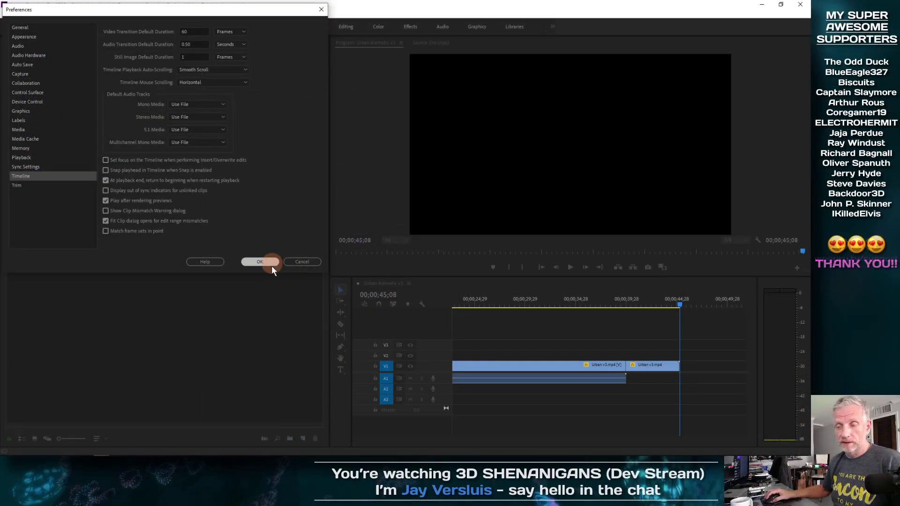
{"action": "left_click", "coordinate": [271, 267]}
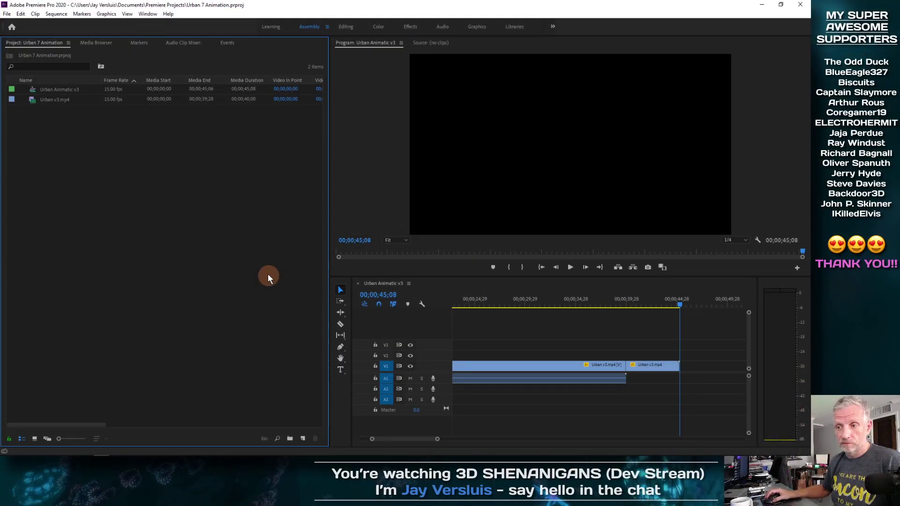
Import the Animation v1 folder of PNG frames into the project as a folder.
{"action": "right_click", "coordinate": [96, 179]}
{"action": "left_click", "coordinate": [134, 243]}
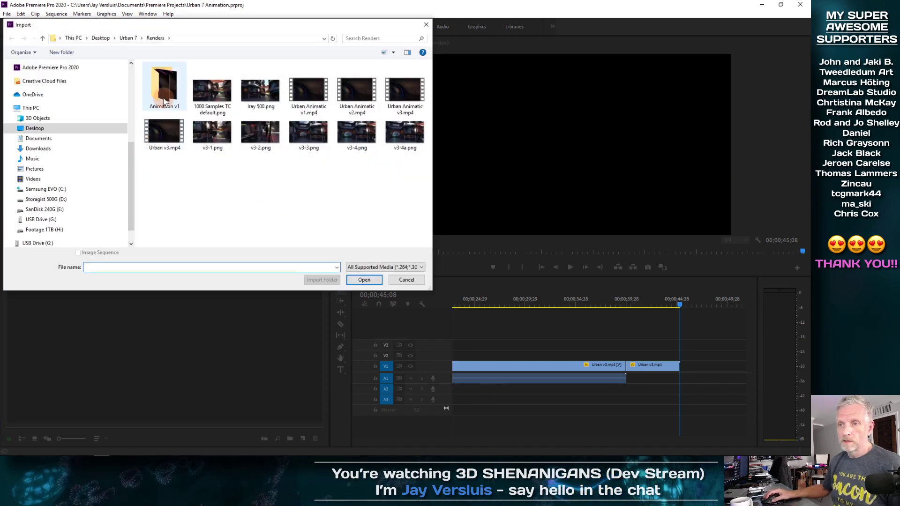
{"action": "left_click", "coordinate": [164, 101]}
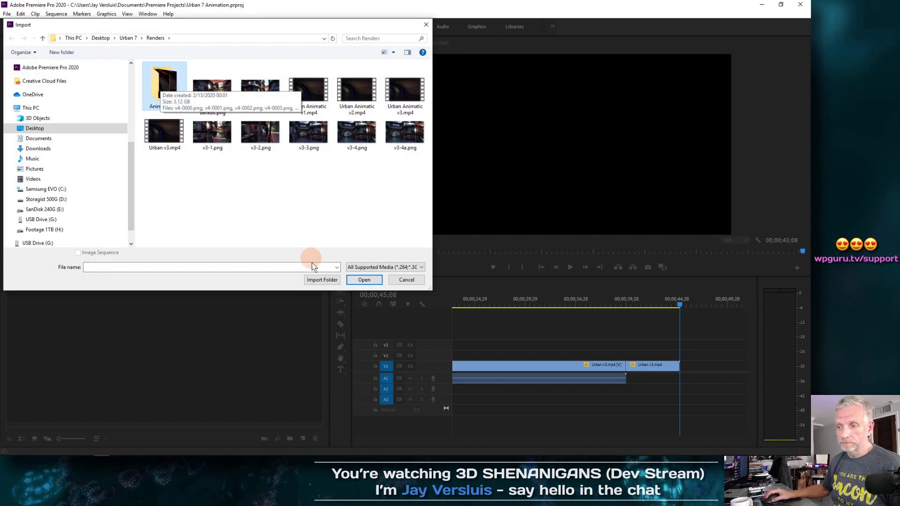
{"action": "left_click", "coordinate": [321, 280]}
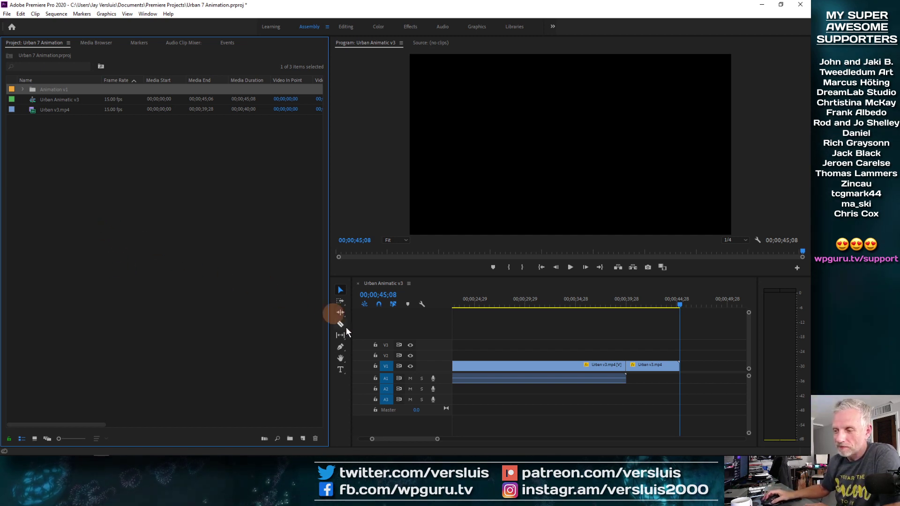
{"action": "left_click_drag", "start_coordinate": [534, 302], "coordinate": [497, 307]}
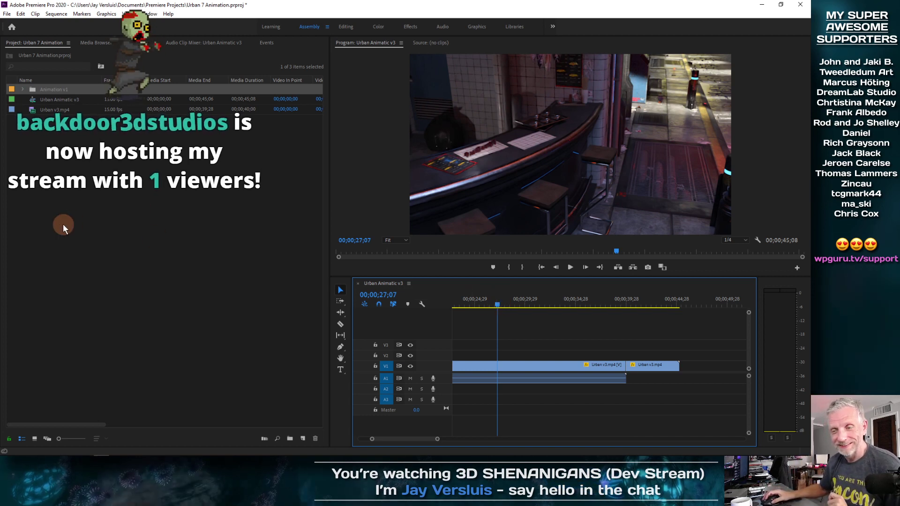
{"action": "right_click", "coordinate": [69, 183]}
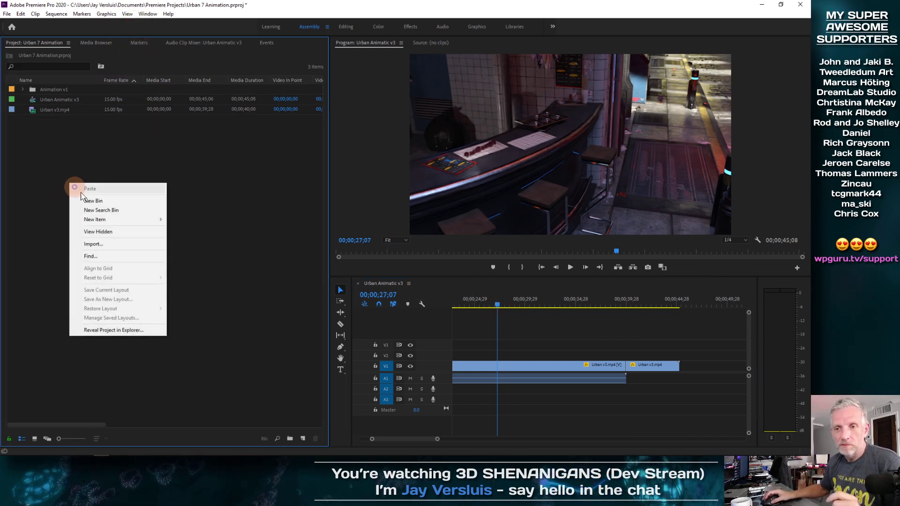
{"action": "mouse_move", "coordinate": [115, 220]}
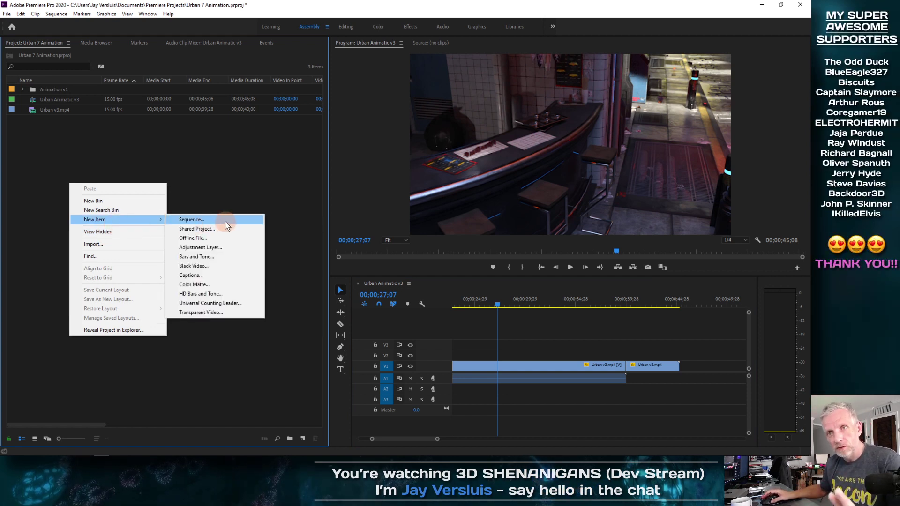
{"action": "key", "text": "Escape"}
{"action": "right_click", "coordinate": [34, 111]}
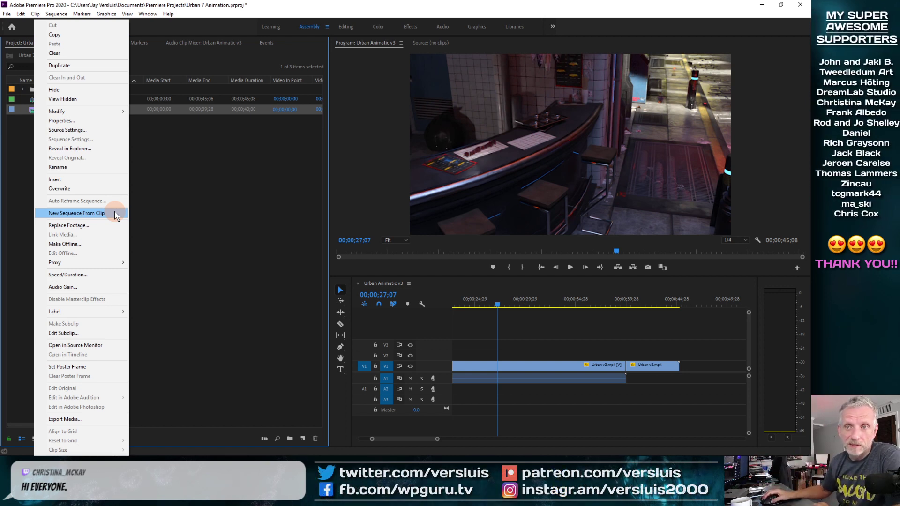
{"action": "left_click", "coordinate": [162, 210]}
Start a new sequence from the project panel and choose the DNxHD 1080p 29.97 DNX HQX 1080p 29.97 preset.
{"action": "right_click", "coordinate": [109, 190]}
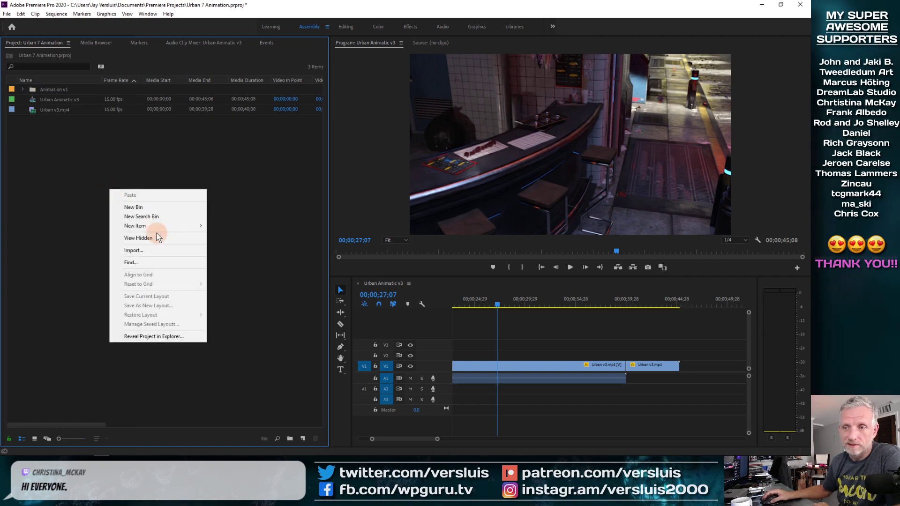
{"action": "mouse_move", "coordinate": [159, 226]}
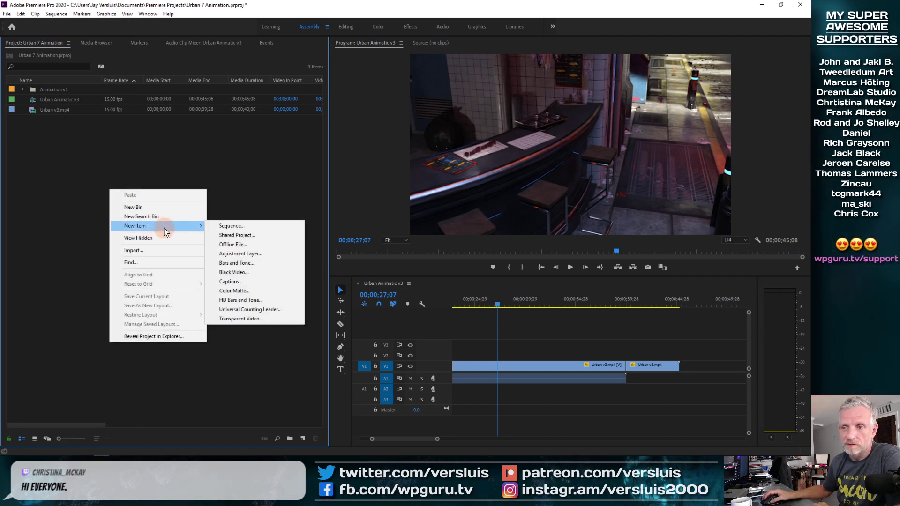
{"action": "left_click", "coordinate": [235, 229]}
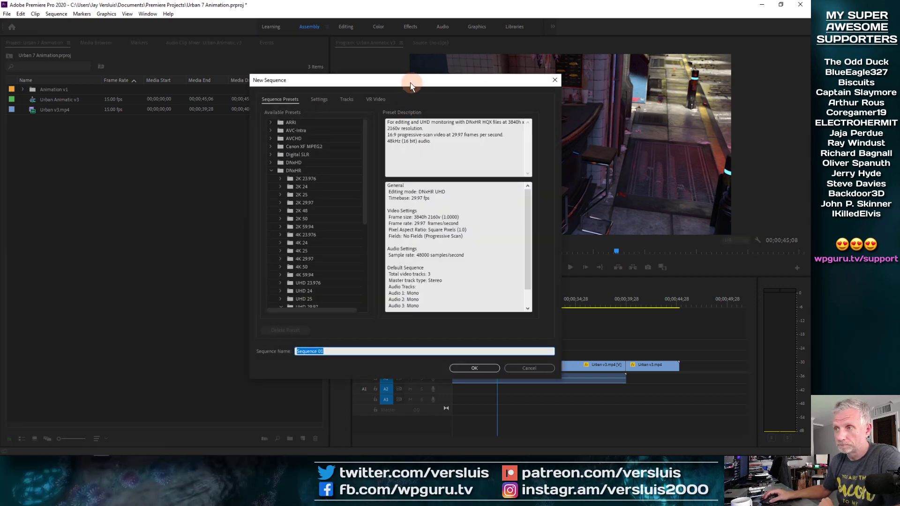
{"action": "left_click_drag", "start_coordinate": [418, 85], "coordinate": [317, 71]}
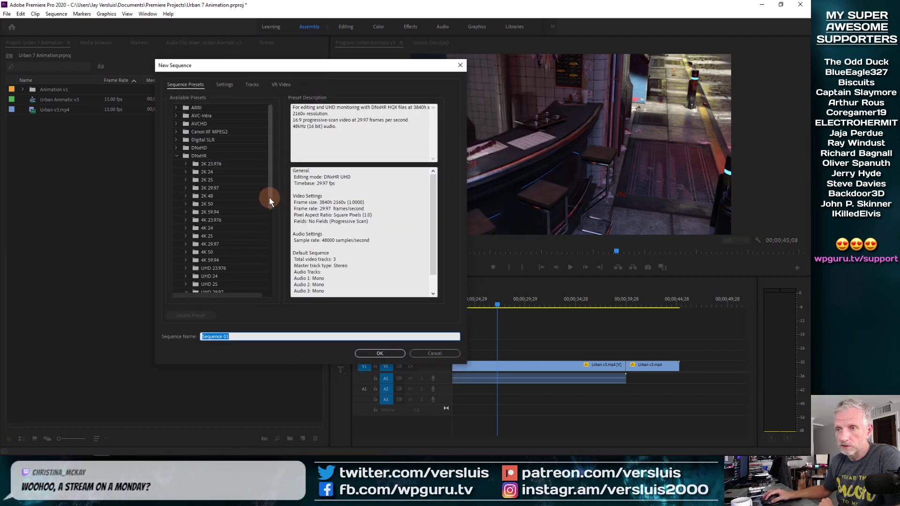
{"action": "left_click_drag", "start_coordinate": [270, 185], "coordinate": [270, 230]}
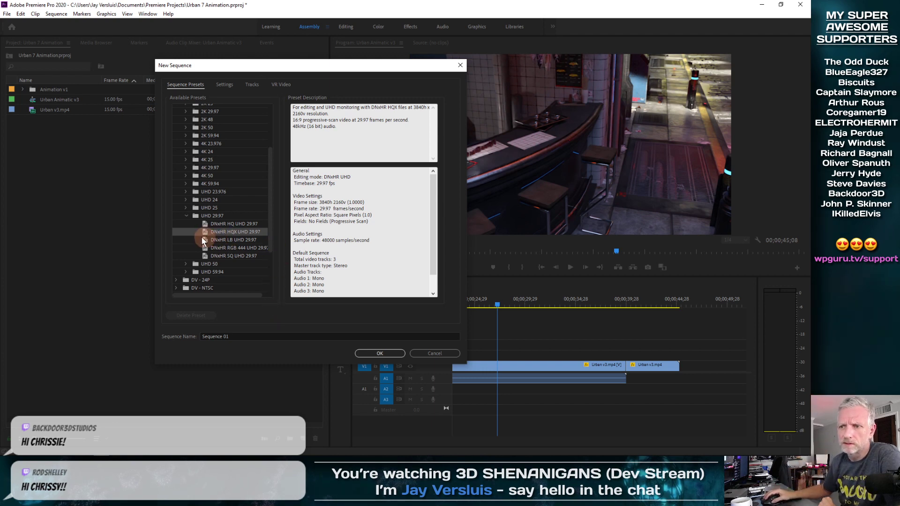
{"action": "scroll", "coordinate": [251, 221], "scroll_direction": "up", "scroll_amount": 3}
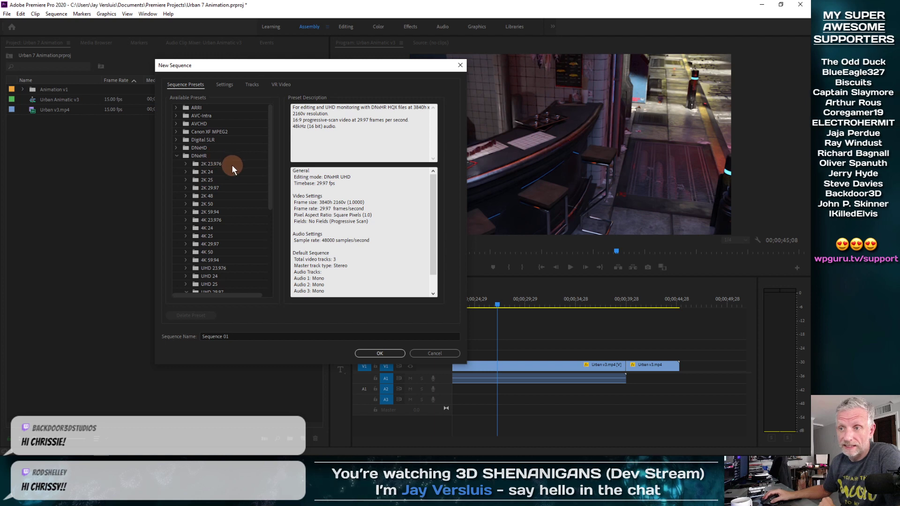
{"action": "left_click", "coordinate": [177, 155]}
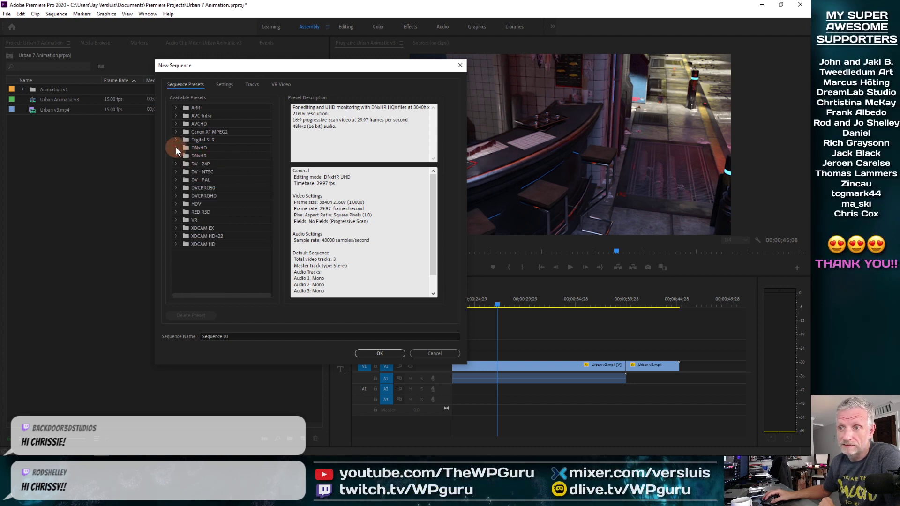
{"action": "left_click", "coordinate": [176, 147]}
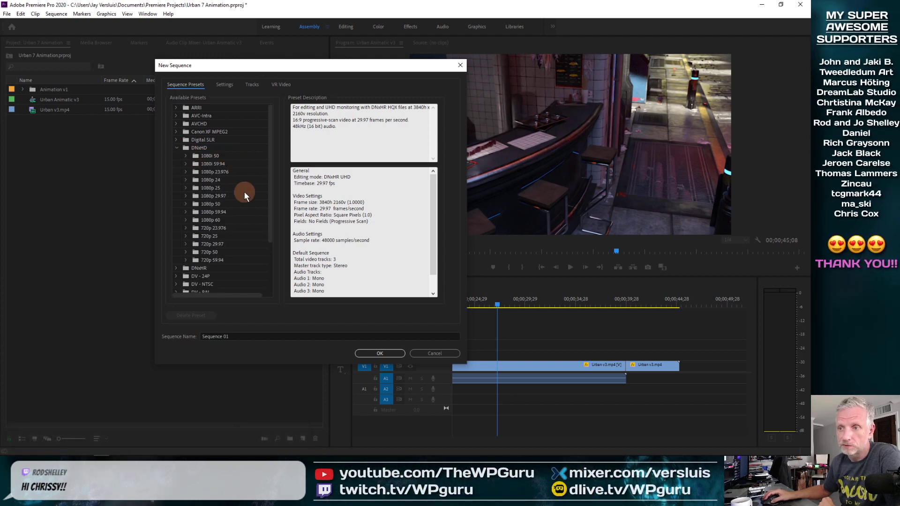
{"action": "left_click", "coordinate": [197, 196]}
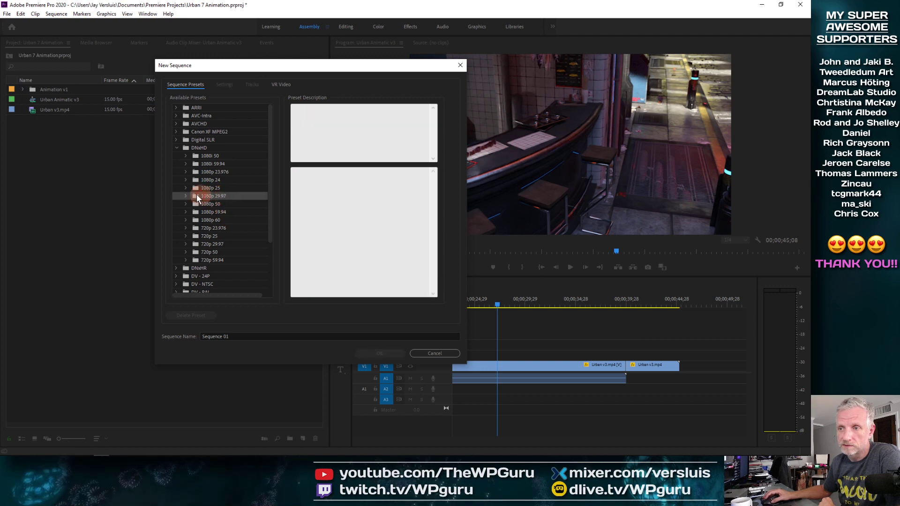
{"action": "left_click", "coordinate": [186, 197]}
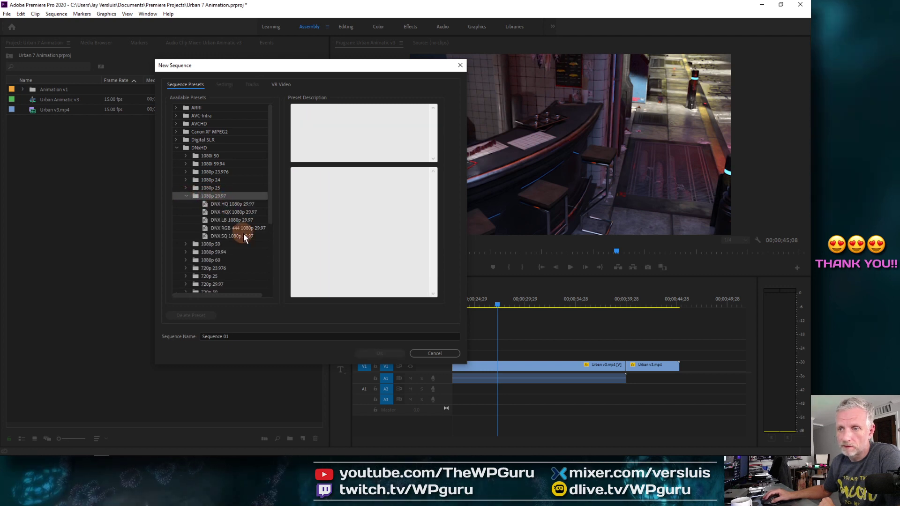
{"action": "left_click", "coordinate": [245, 211]}
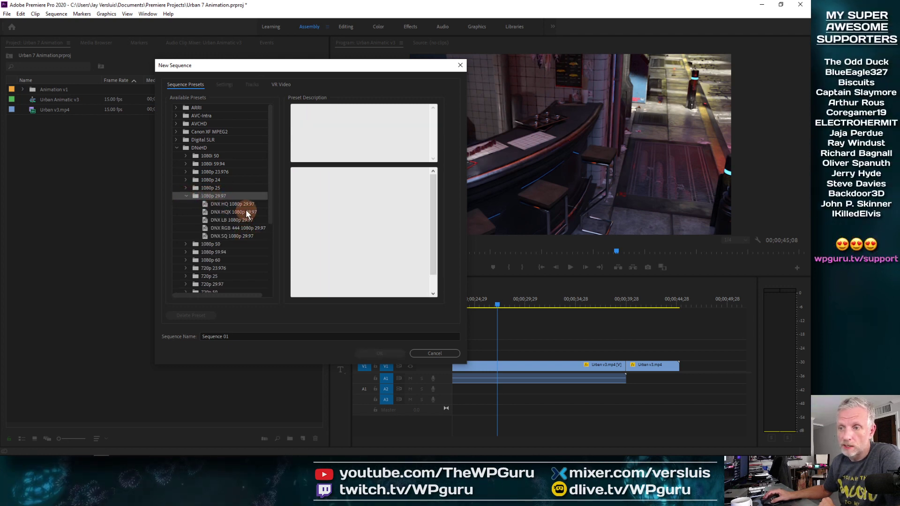
Name the sequence Urban Backdoor Stills and create it.
{"action": "left_click", "coordinate": [236, 337]}
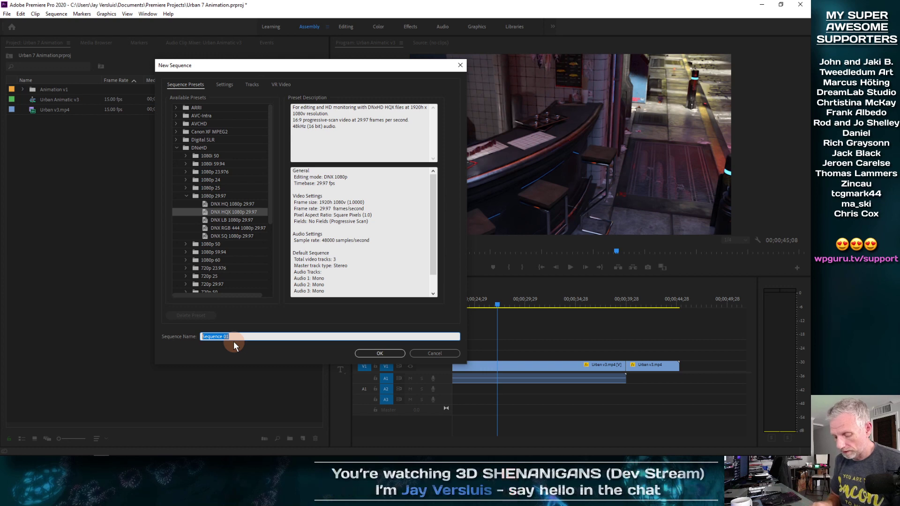
{"action": "type", "text": "Urban"}
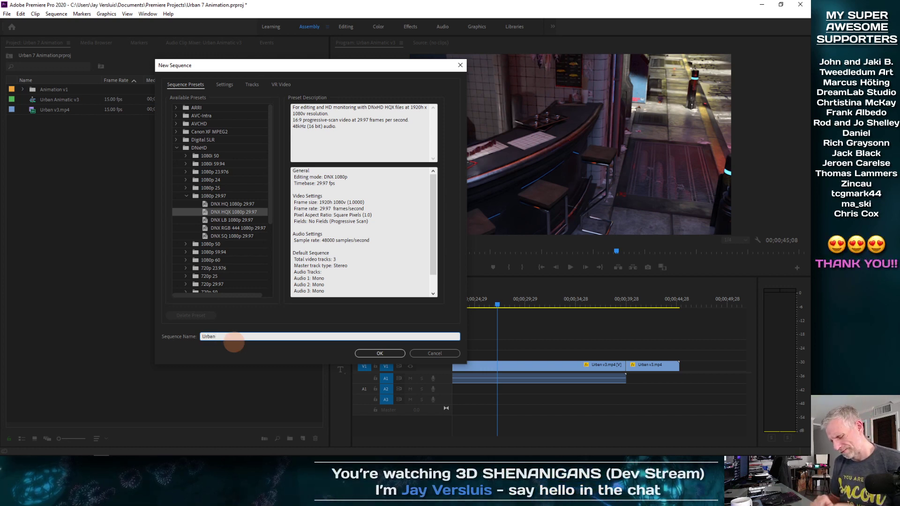
{"action": "type", "text": " Backdoor"}
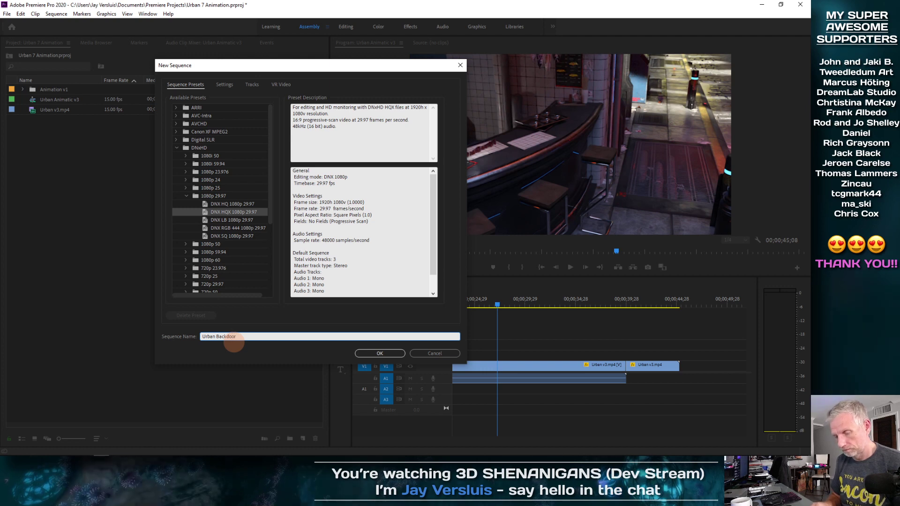
{"action": "type", "text": " Stills"}
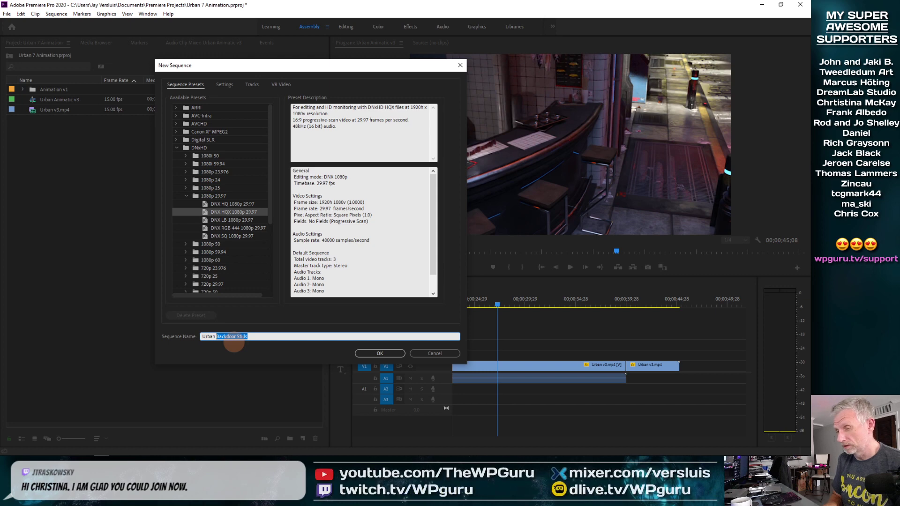
{"action": "key", "text": "Right"}
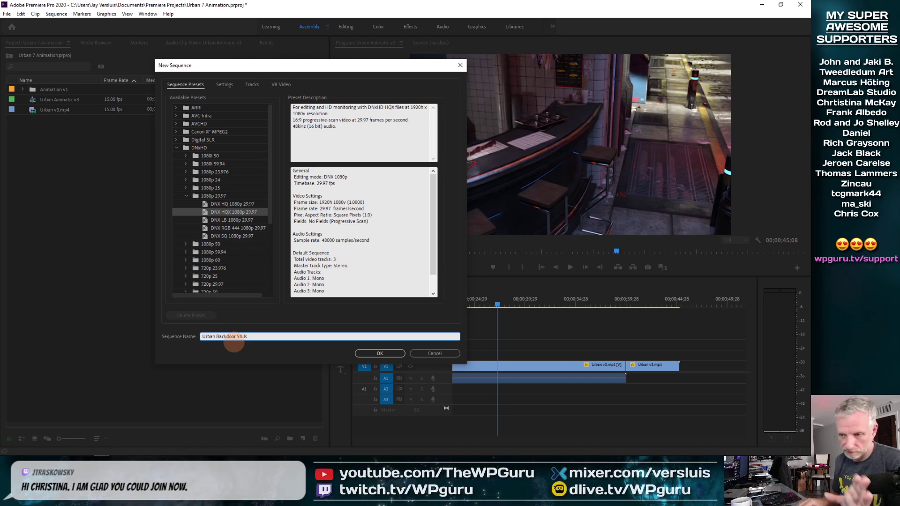
{"action": "key", "text": "Return"}
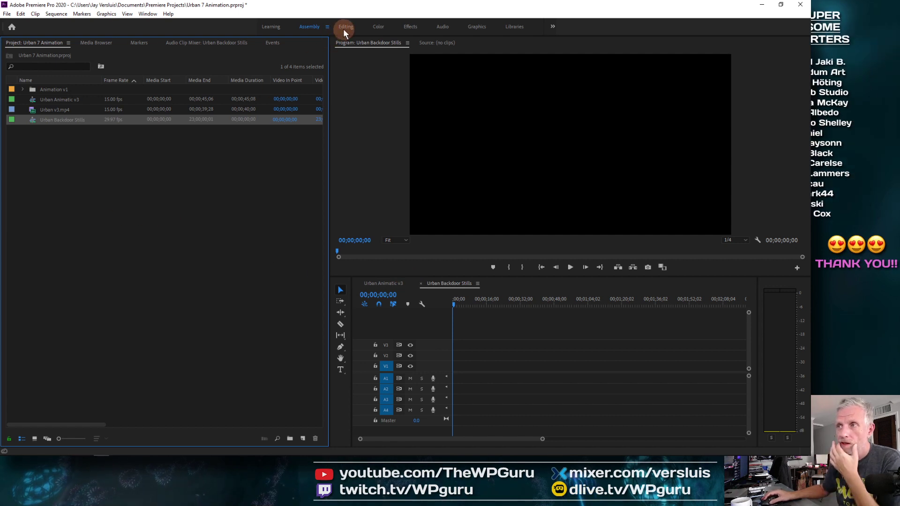
Expand the Animation v1 folder and scroll through its PNG frames.
{"action": "left_click", "coordinate": [22, 90]}
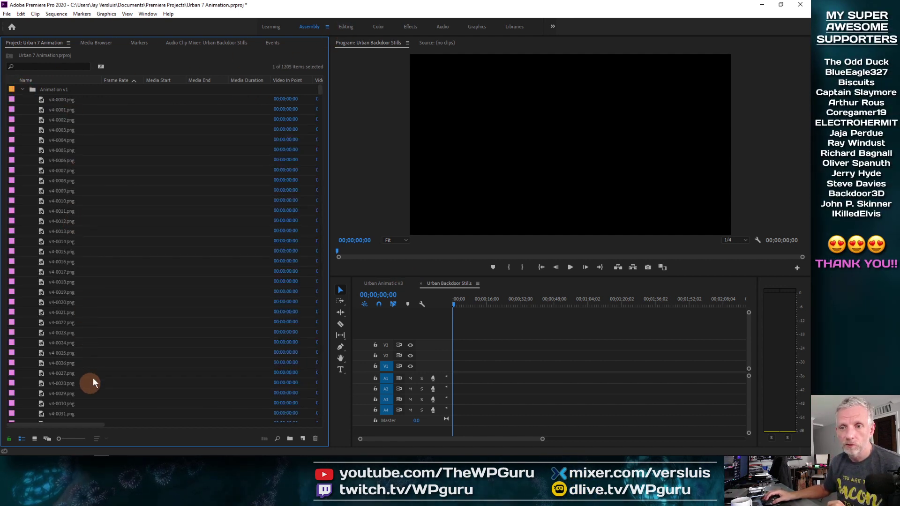
{"action": "left_click_drag", "start_coordinate": [320, 89], "coordinate": [317, 113]}
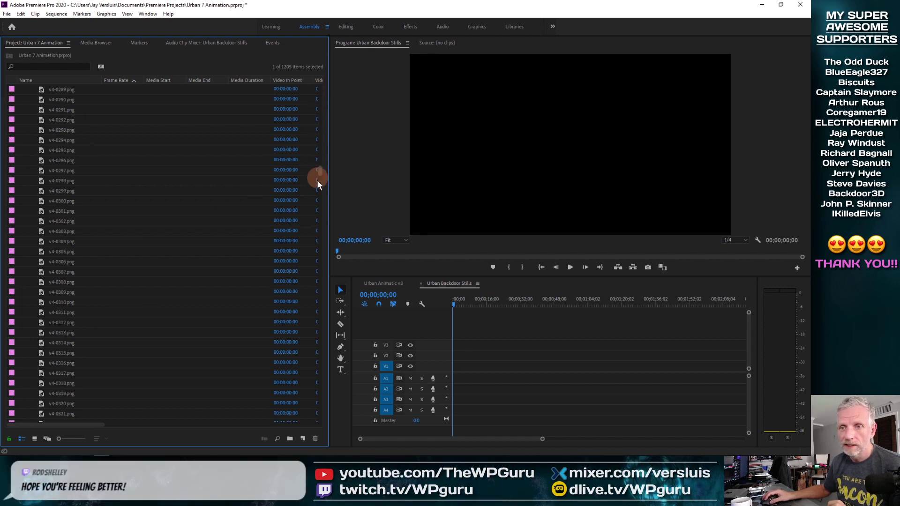
{"action": "left_click_drag", "start_coordinate": [317, 180], "coordinate": [151, 146]}
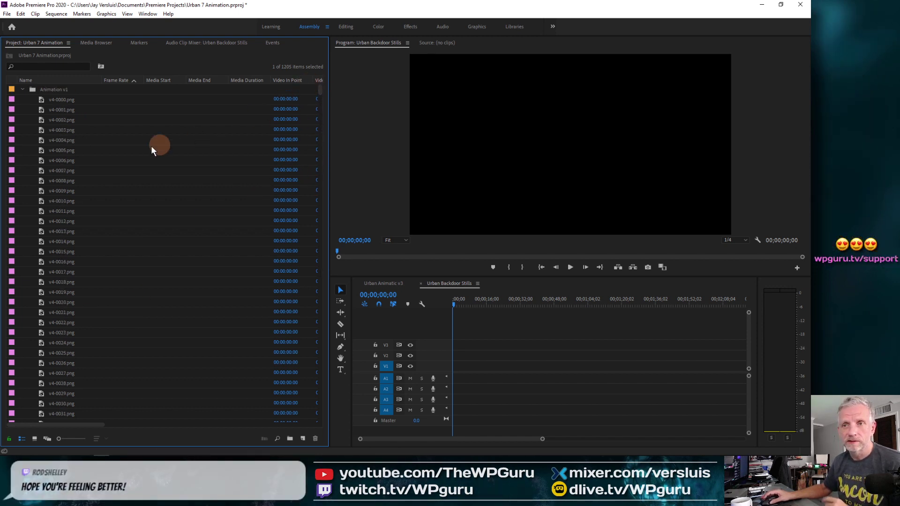
Sort the project items by name in ascending order.
{"action": "left_click", "coordinate": [72, 80]}
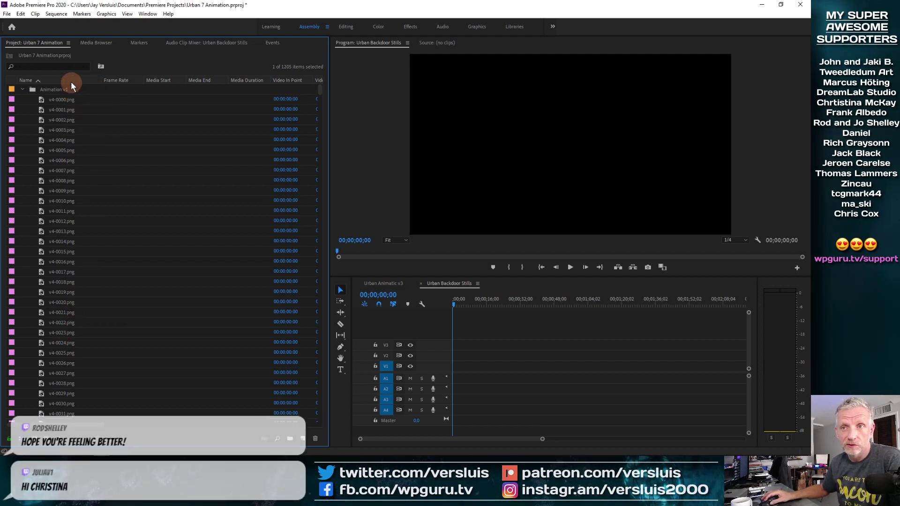
{"action": "left_click", "coordinate": [71, 81]}
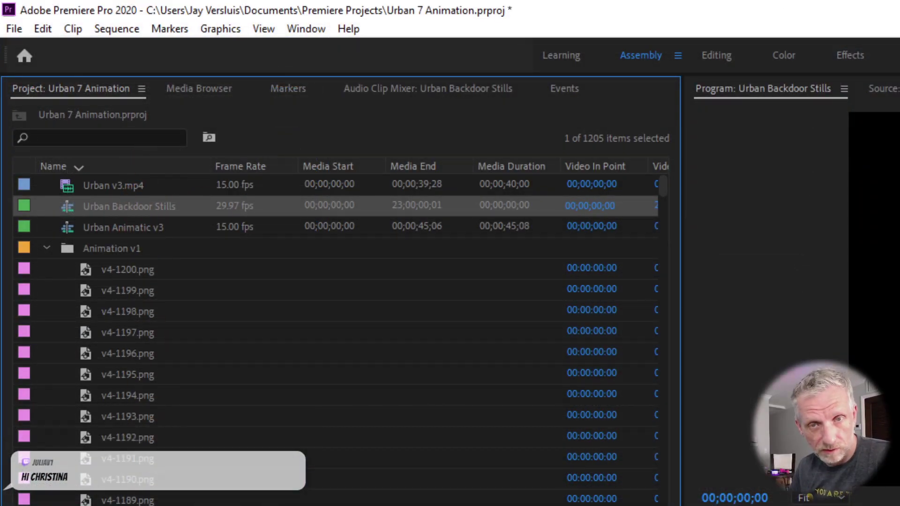
{"action": "left_click", "coordinate": [145, 167]}
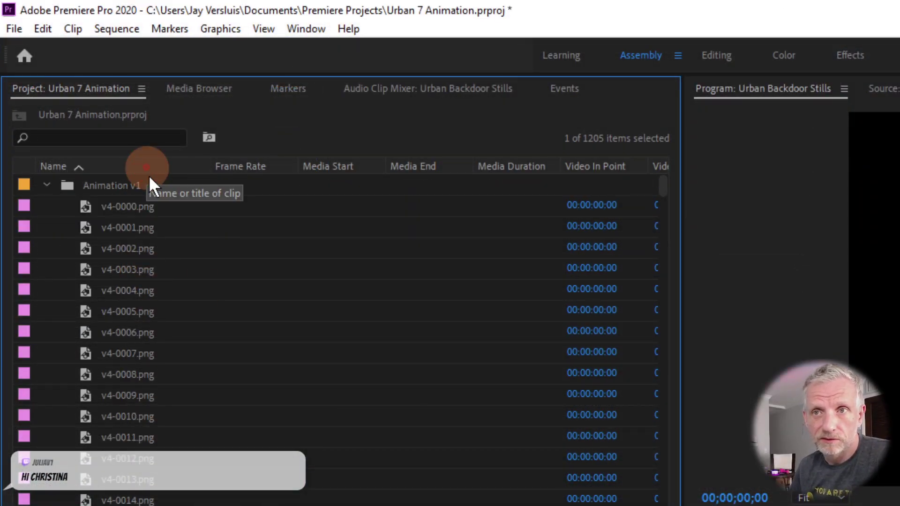
{"action": "left_click", "coordinate": [130, 403]}
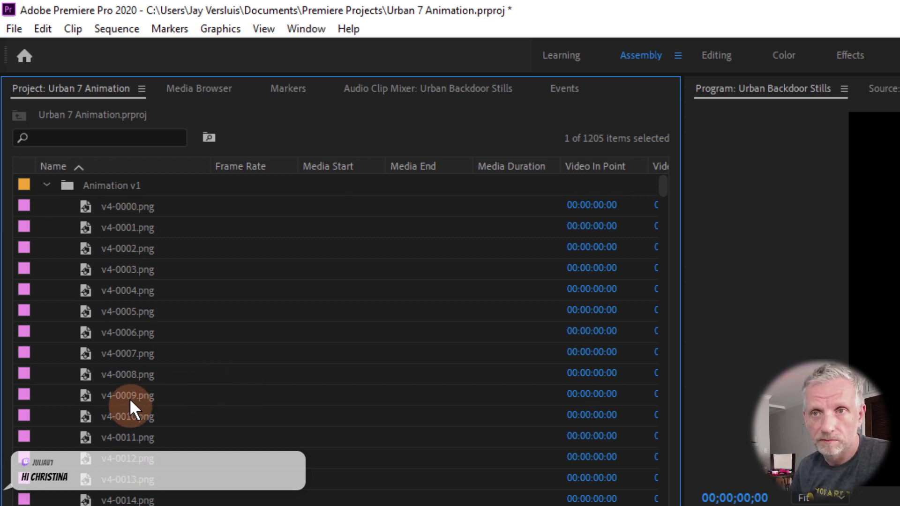
Collapse the Animation v1 folder and try to drag it into the Urban Backdoor Stills timeline.
{"action": "left_click", "coordinate": [47, 184]}
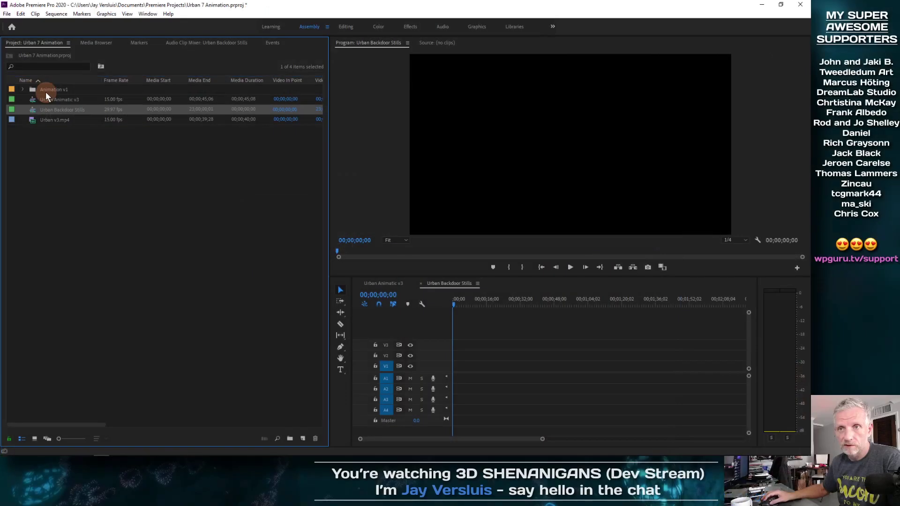
{"action": "left_click", "coordinate": [33, 89]}
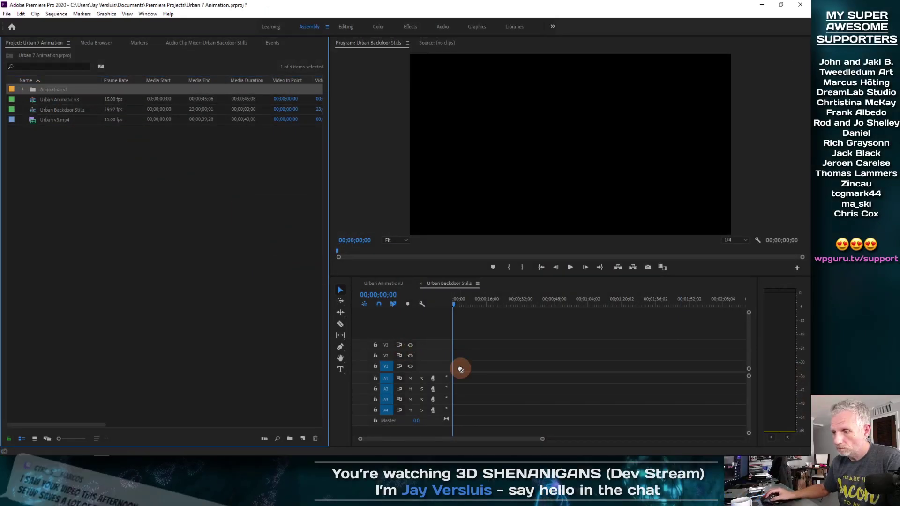
{"action": "left_click_drag", "start_coordinate": [463, 370], "coordinate": [470, 375]}
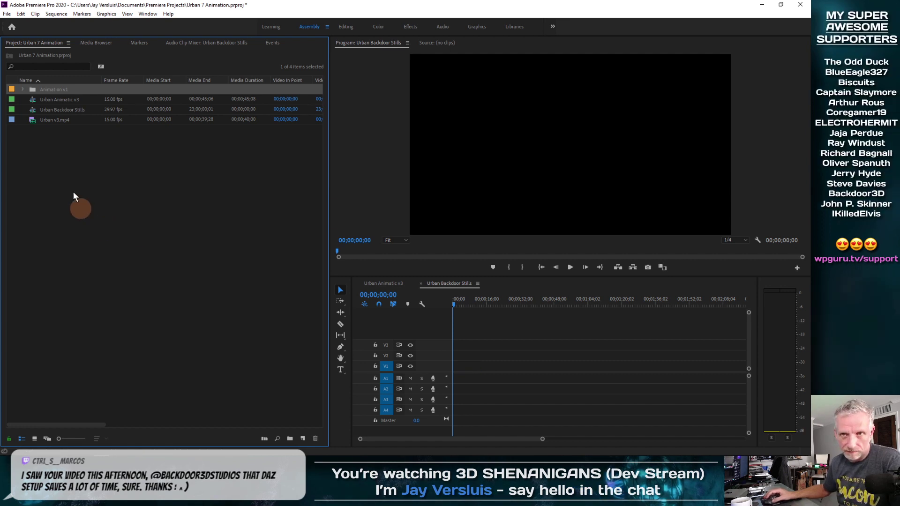
Select frames v4-0000.png through v4-1200.png and try to drag them into the timeline.
{"action": "left_click", "coordinate": [22, 90]}
{"action": "left_click", "coordinate": [42, 100]}
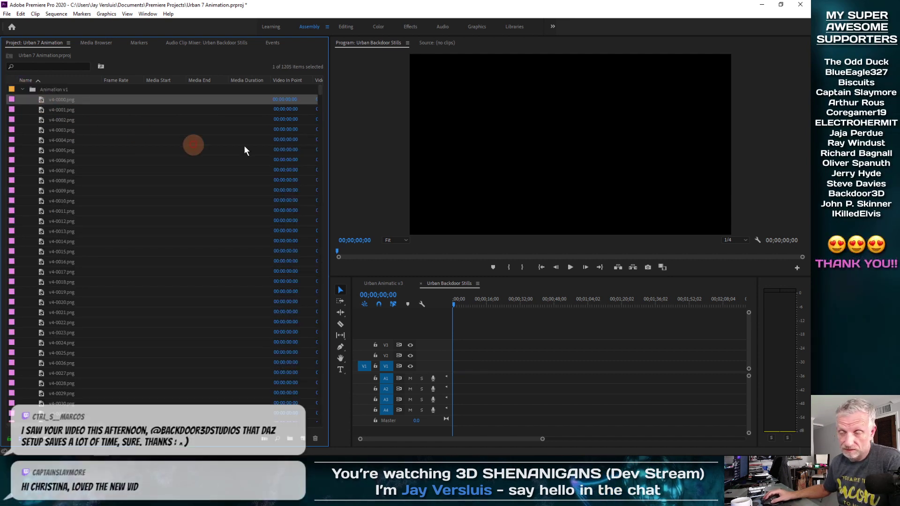
{"action": "left_click_drag", "start_coordinate": [320, 89], "coordinate": [332, 424]}
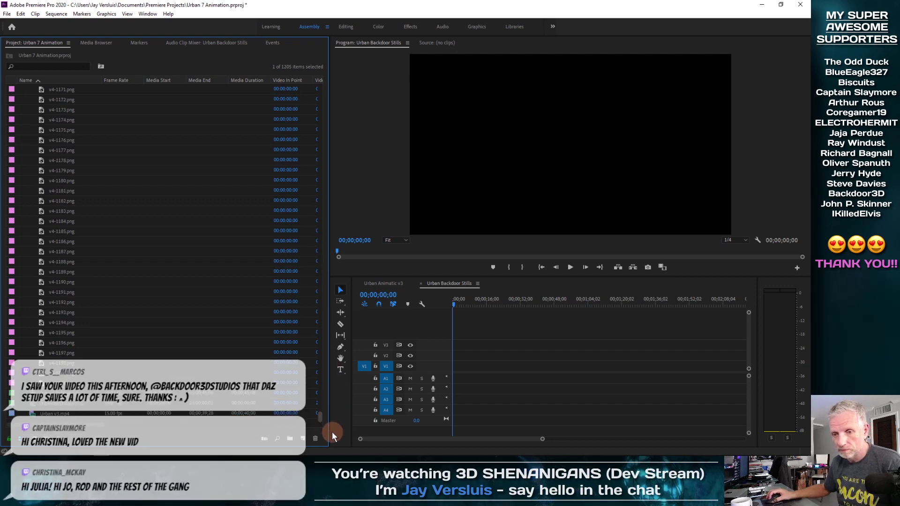
{"action": "left_click", "coordinate": [75, 383], "text": "shift"}
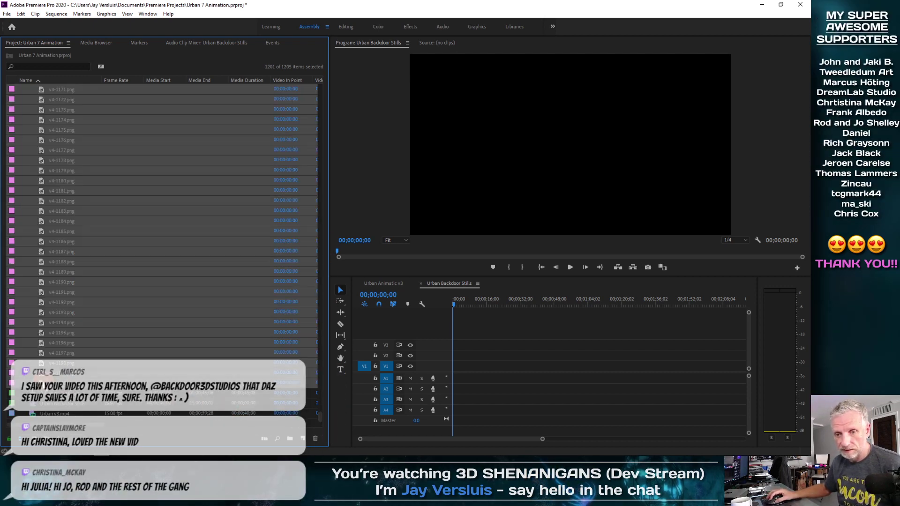
{"action": "left_click_drag", "start_coordinate": [411, 368], "coordinate": [505, 366]}
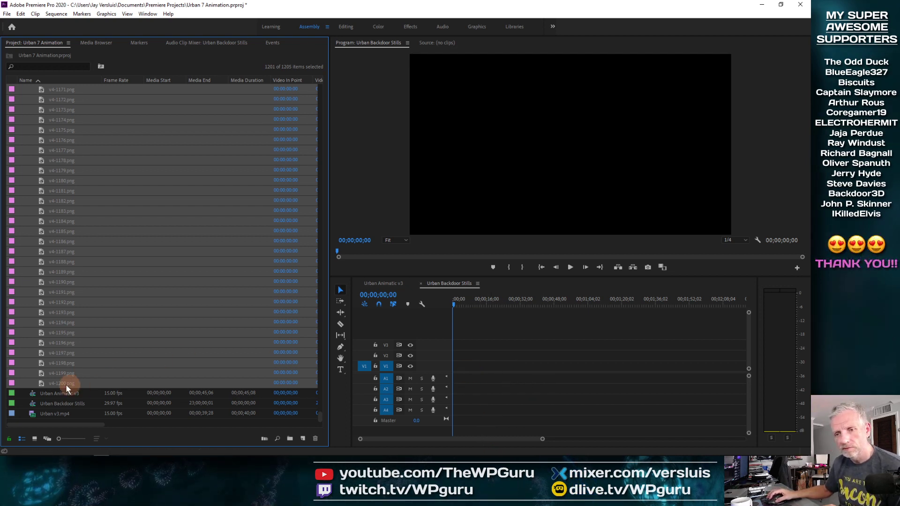
Switch to the Editing workspace and select the first frame v4-0000.png.
{"action": "key", "text": "equal"}
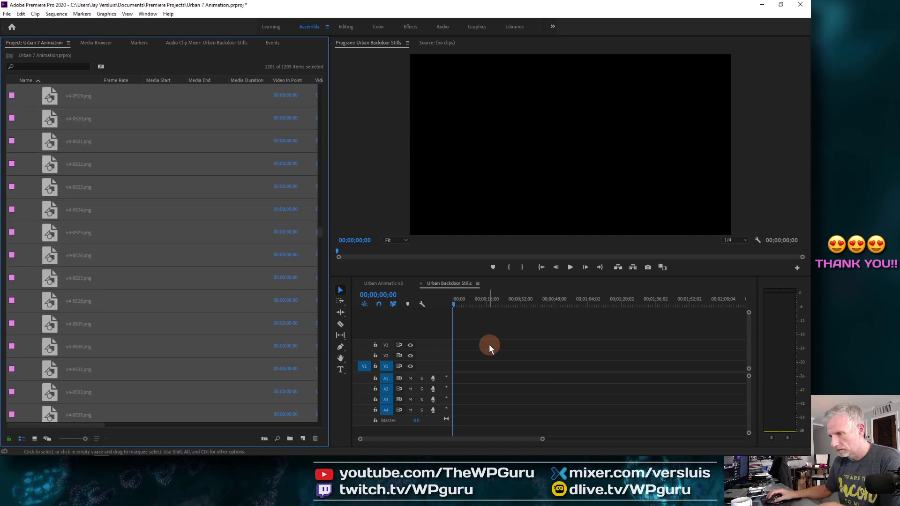
{"action": "key", "text": "minus"}
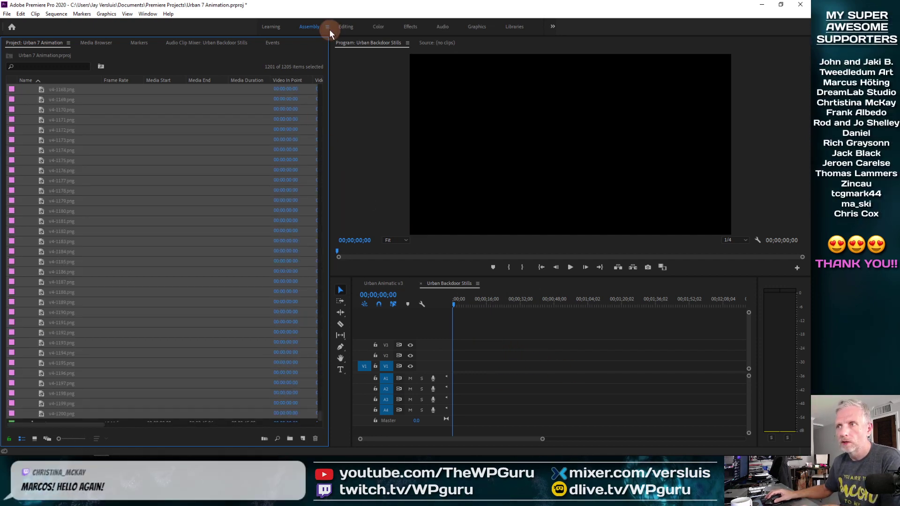
{"action": "left_click", "coordinate": [346, 27]}
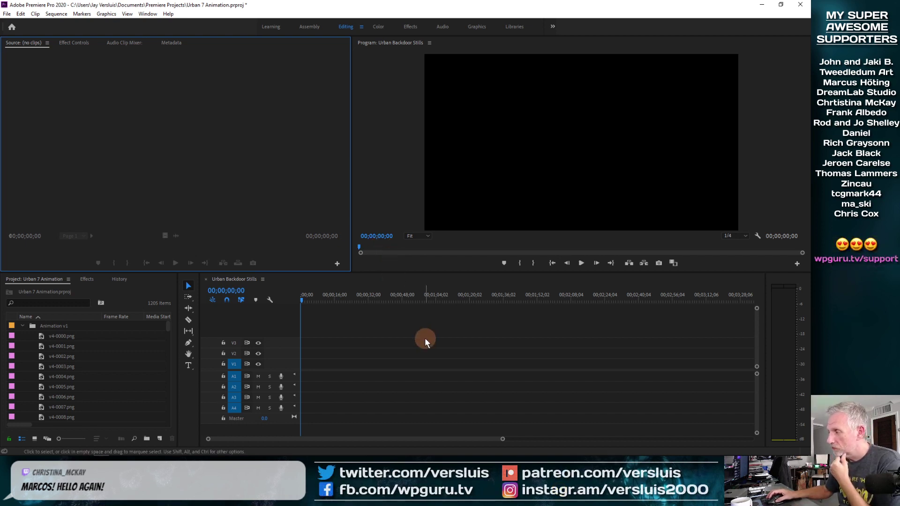
{"action": "left_click", "coordinate": [19, 336]}
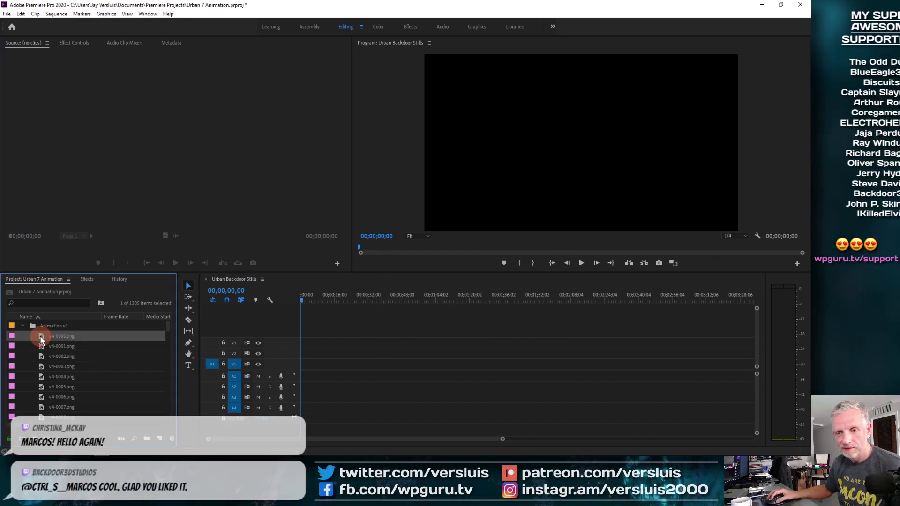
{"action": "left_click_drag", "start_coordinate": [316, 303], "coordinate": [292, 302]}
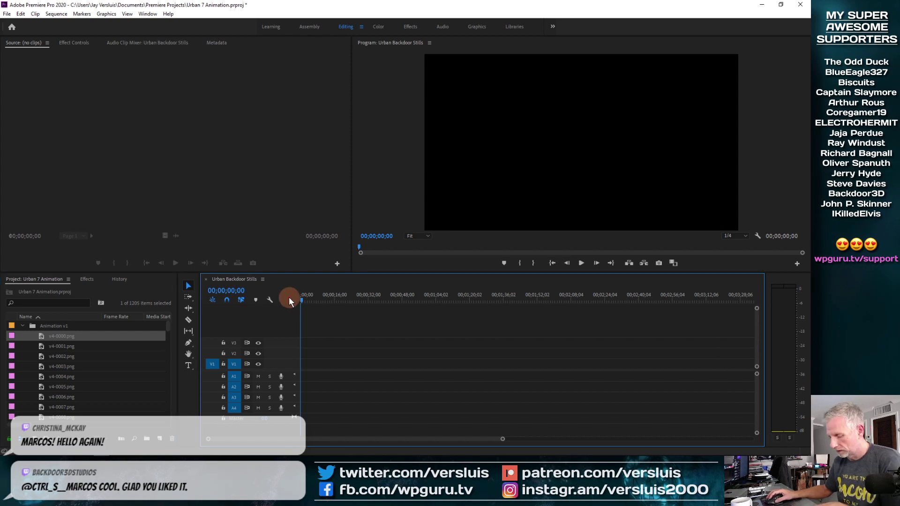
{"action": "key", "text": "="}
{"action": "key", "text": "="}
{"action": "key", "text": "="}
{"action": "key", "text": "="}
{"action": "key", "text": "="}
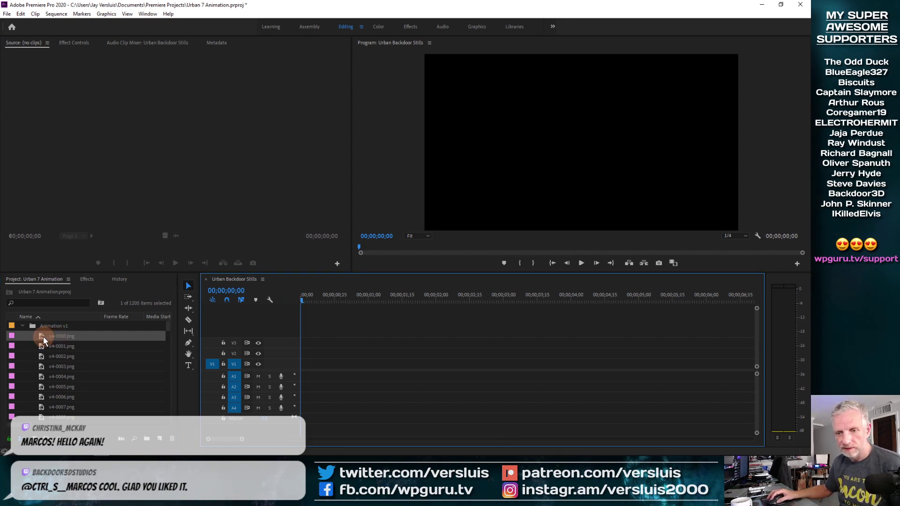
{"action": "left_click", "coordinate": [43, 337]}
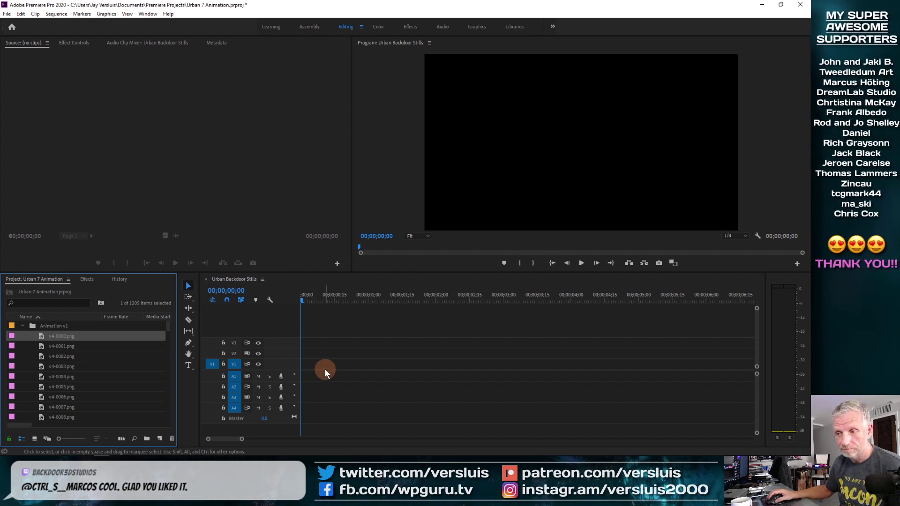
{"action": "left_click_drag", "start_coordinate": [350, 297], "coordinate": [299, 303]}
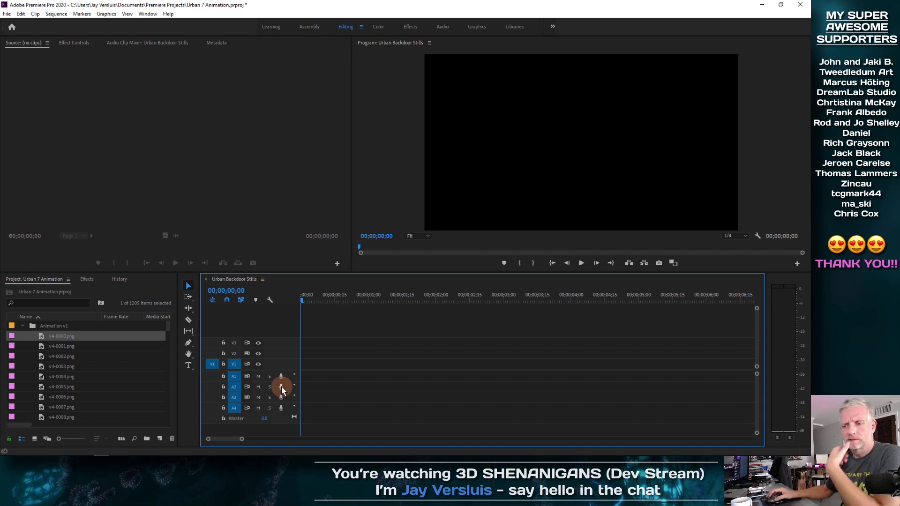
{"action": "left_click", "coordinate": [234, 376]}
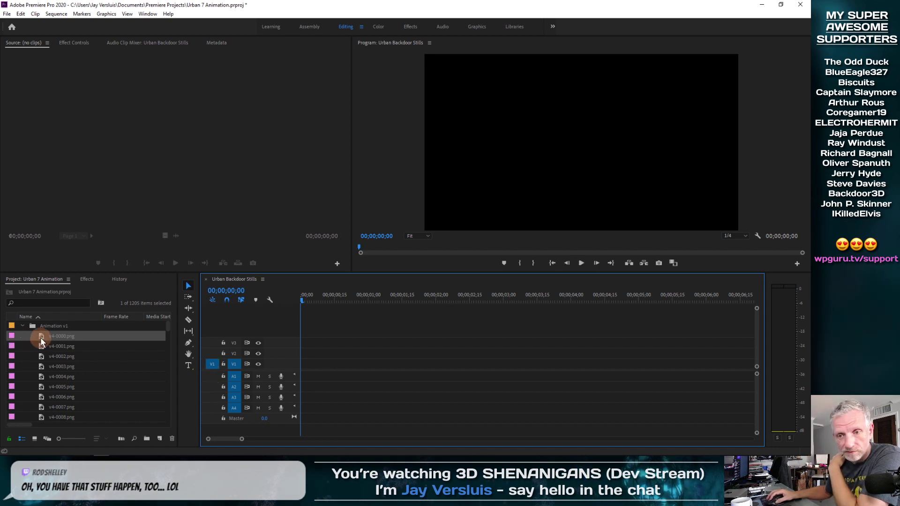
{"action": "left_click_drag", "start_coordinate": [42, 336], "coordinate": [71, 346]}
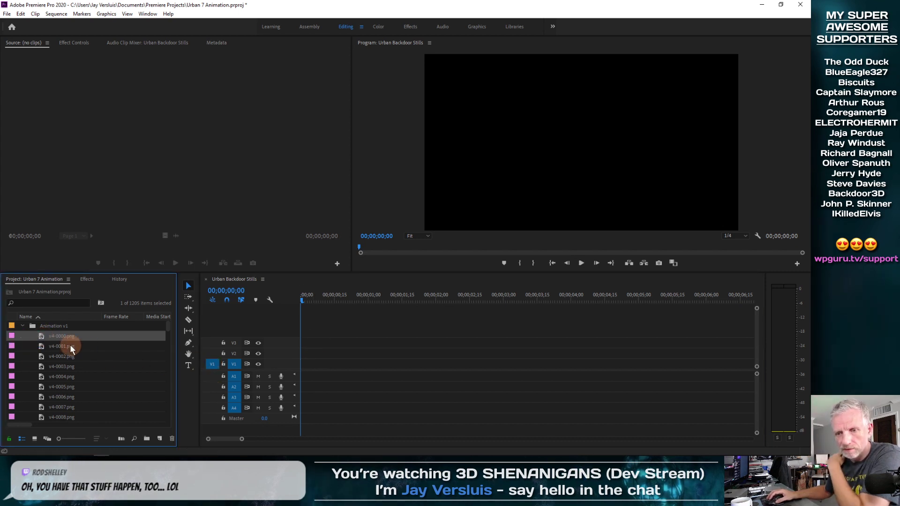
Create a new sequence from a frame clip in the Animation v1 folder, scrub it, and close its timeline.
{"action": "left_click", "coordinate": [48, 376], "text": "shift"}
{"action": "right_click", "coordinate": [47, 377]}
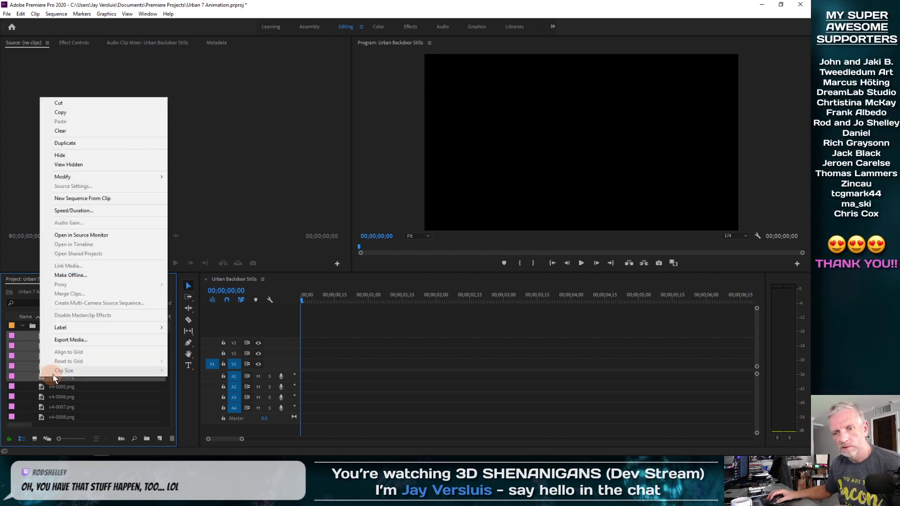
{"action": "left_click", "coordinate": [128, 202]}
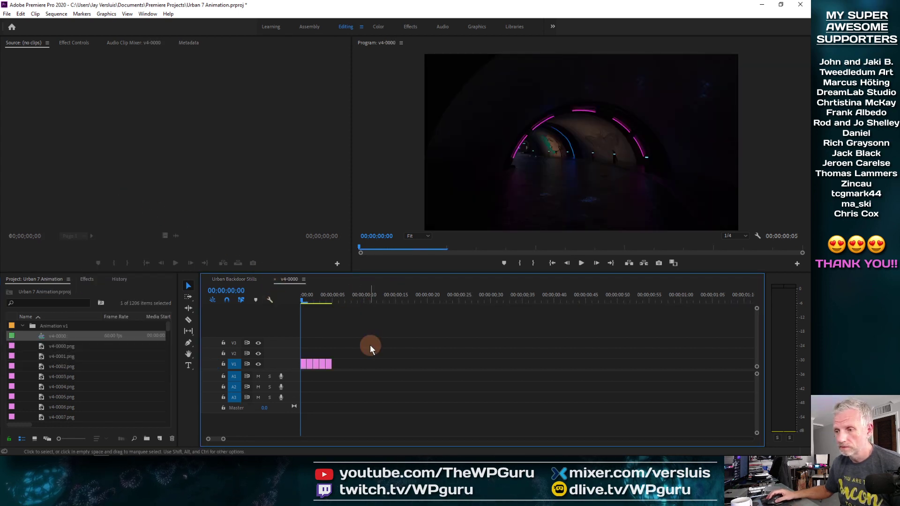
{"action": "mouse_move", "coordinate": [310, 307]}
{"action": "left_mouse_down"}
{"action": "mouse_move", "coordinate": [300, 299]}
{"action": "mouse_move", "coordinate": [338, 300]}
{"action": "mouse_move", "coordinate": [300, 308]}
{"action": "mouse_move", "coordinate": [322, 312]}
{"action": "left_mouse_up"}
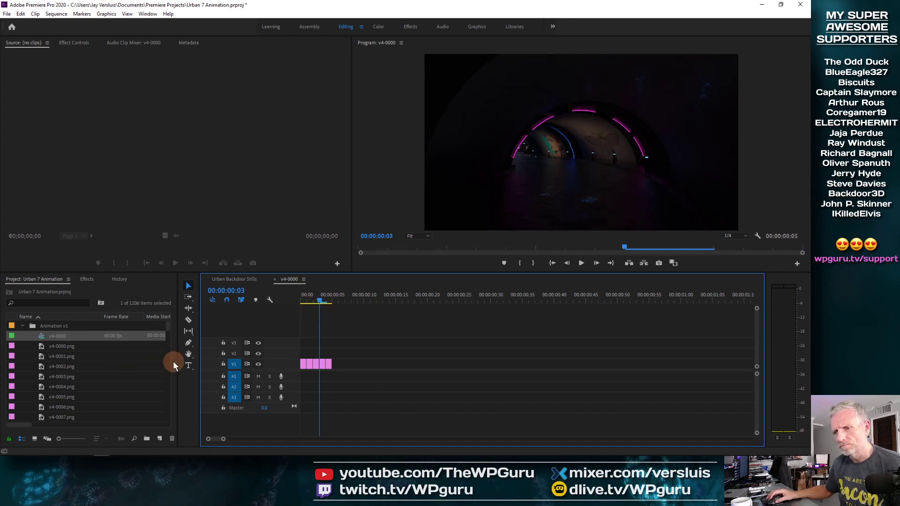
{"action": "left_click", "coordinate": [274, 279]}
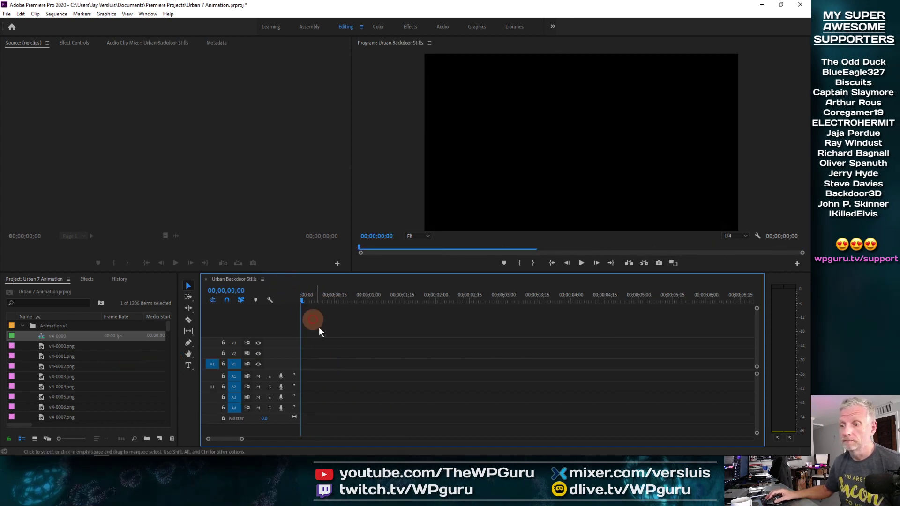
Create a new sequence from the clip at the end of the Animation v1 folder.
{"action": "right_click", "coordinate": [41, 336]}
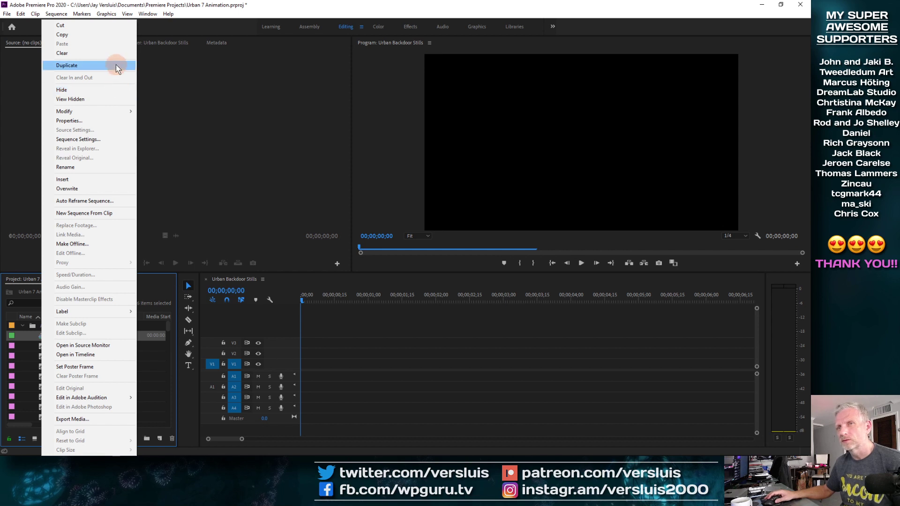
{"action": "left_click", "coordinate": [158, 78]}
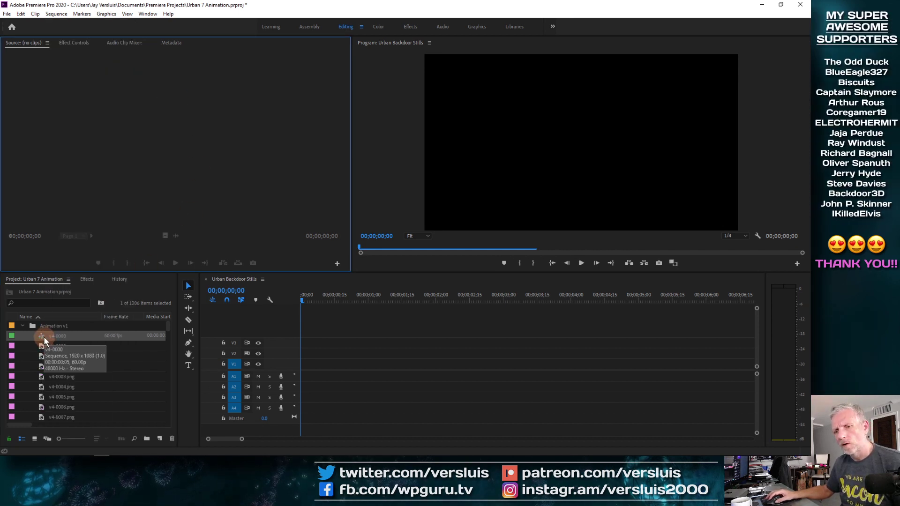
{"action": "left_click", "coordinate": [43, 345]}
{"action": "left_click_drag", "start_coordinate": [168, 325], "coordinate": [171, 429]}
{"action": "left_click", "coordinate": [44, 387], "text": "shift"}
{"action": "right_click", "coordinate": [44, 386]}
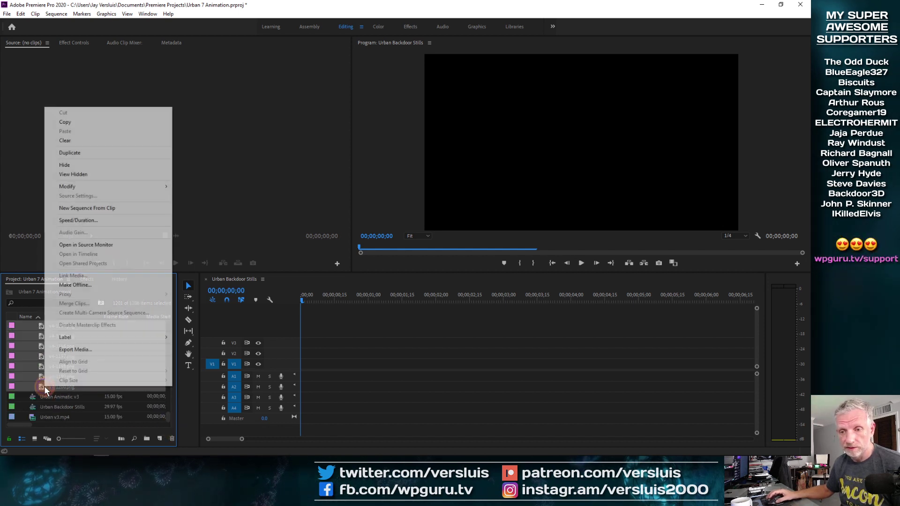
{"action": "left_click", "coordinate": [125, 213]}
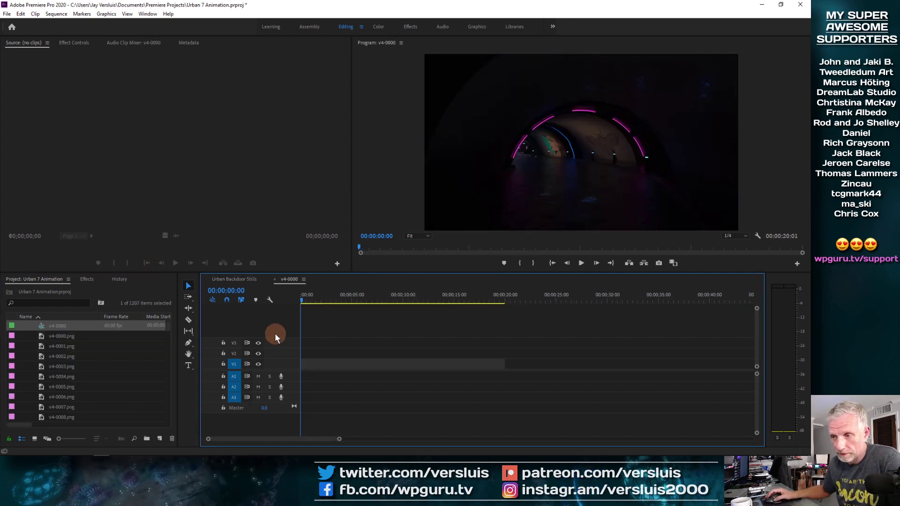
Zoom the new sequence's timeline to fit and play back the animation to preview it.
{"action": "key", "text": "="}
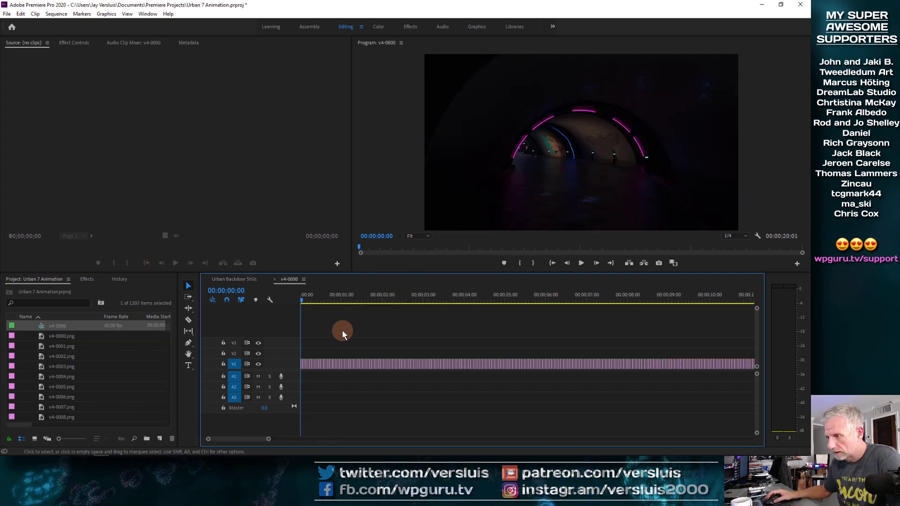
{"action": "left_click_drag", "start_coordinate": [302, 297], "coordinate": [263, 308]}
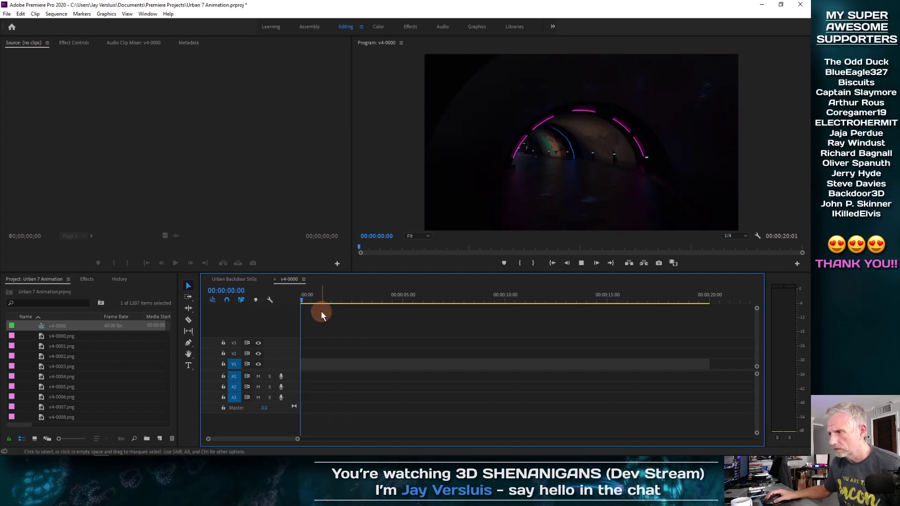
{"action": "key", "text": "space"}
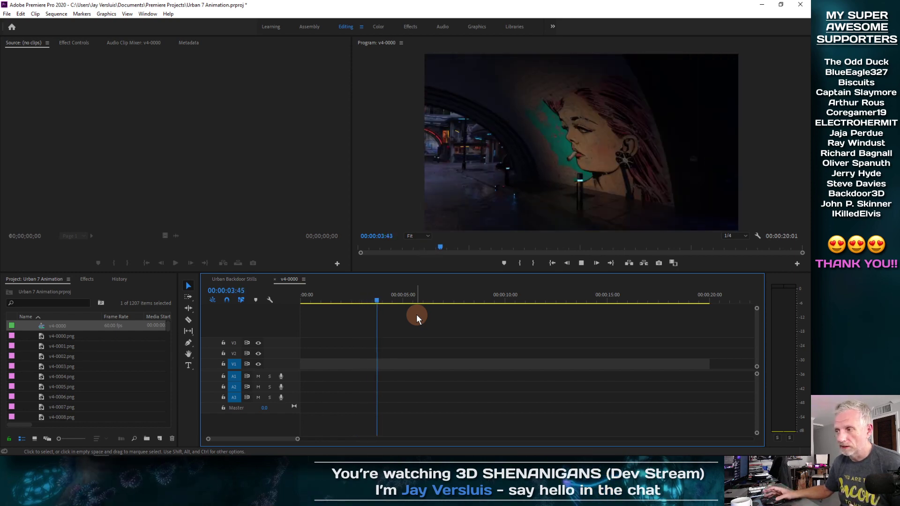
{"action": "key", "text": "space"}
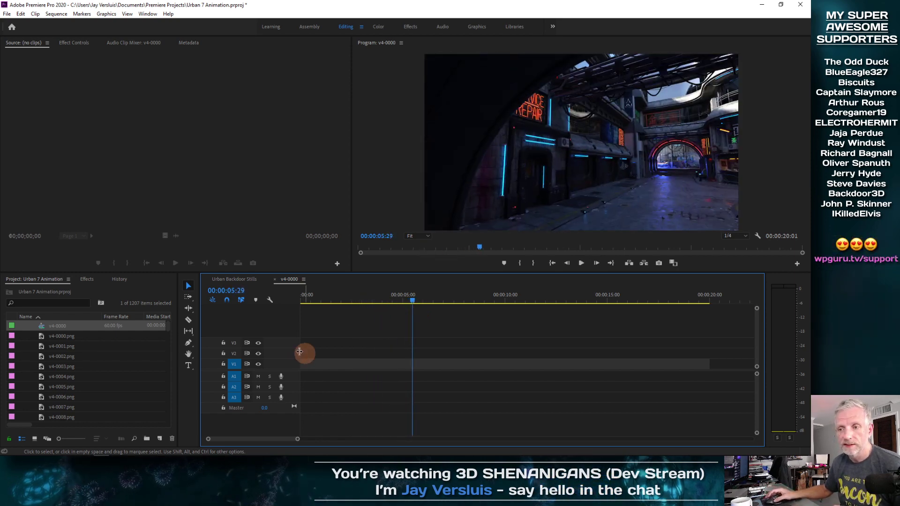
Delete the first, short v4-0000 sequence from the Animation v1 folder.
{"action": "scroll", "coordinate": [51, 336], "scroll_direction": "up", "scroll_amount": 1}
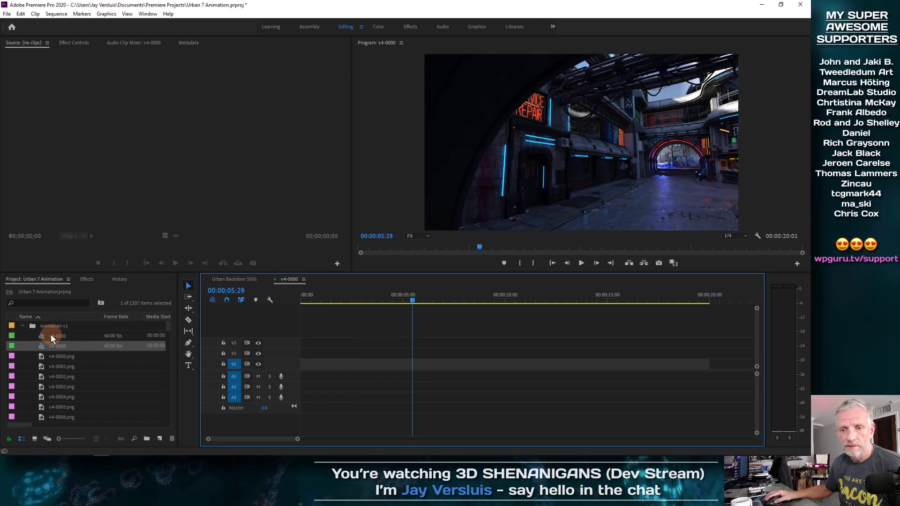
{"action": "left_click", "coordinate": [41, 335]}
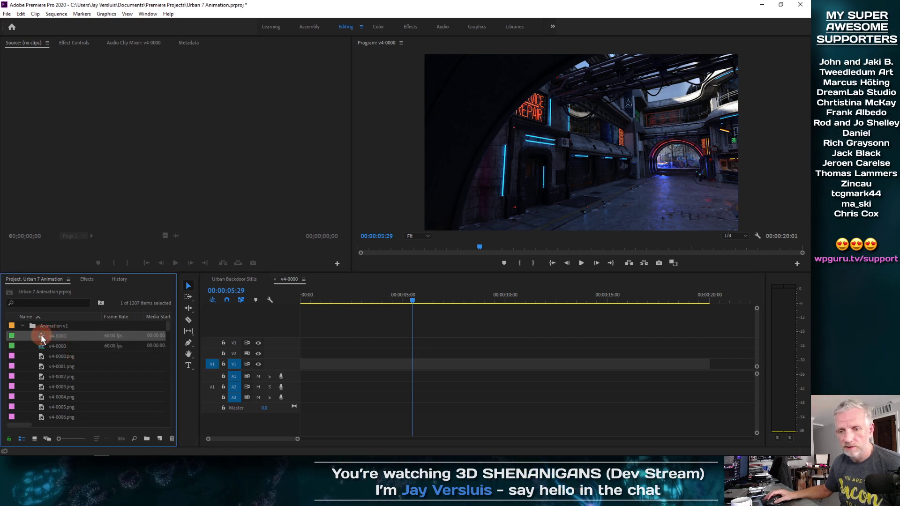
{"action": "key", "text": "Delete"}
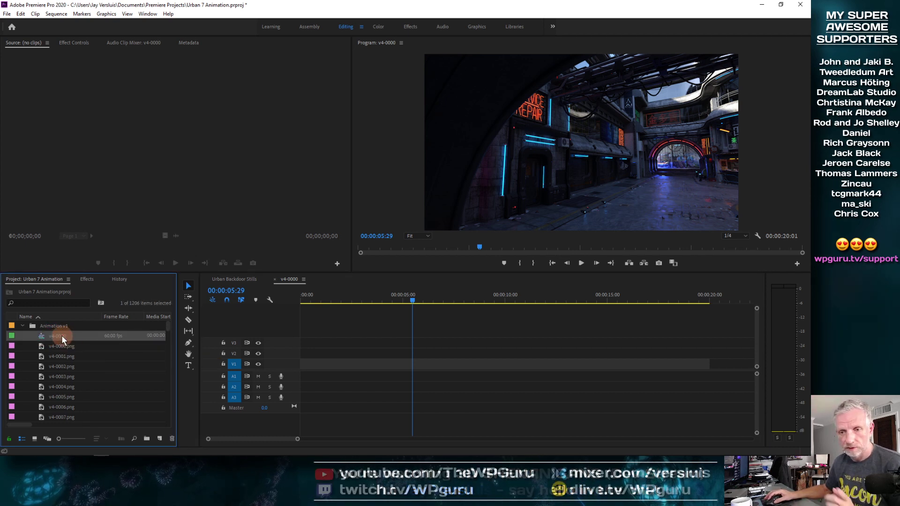
Delete the original Urban Backdoor Stills sequence from the project root.
{"action": "left_click", "coordinate": [22, 326]}
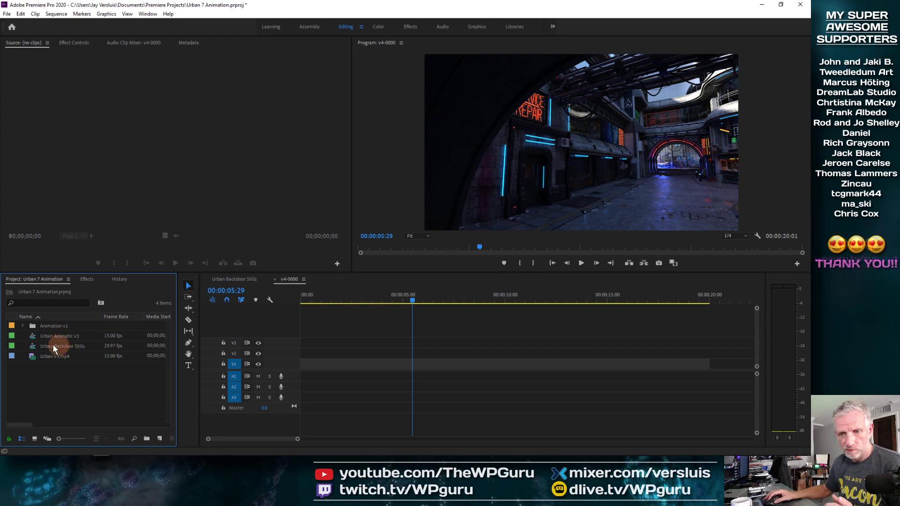
{"action": "left_click", "coordinate": [35, 347]}
{"action": "key", "text": "Delete"}
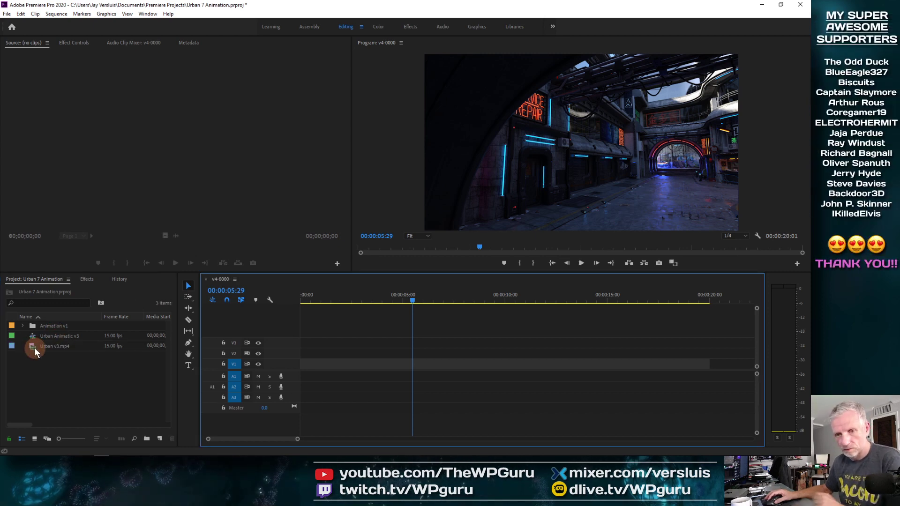
{"action": "left_click", "coordinate": [22, 325]}
Rename the remaining v4-0000 sequence to Urban Backdoor Stills.
{"action": "right_click", "coordinate": [45, 336]}
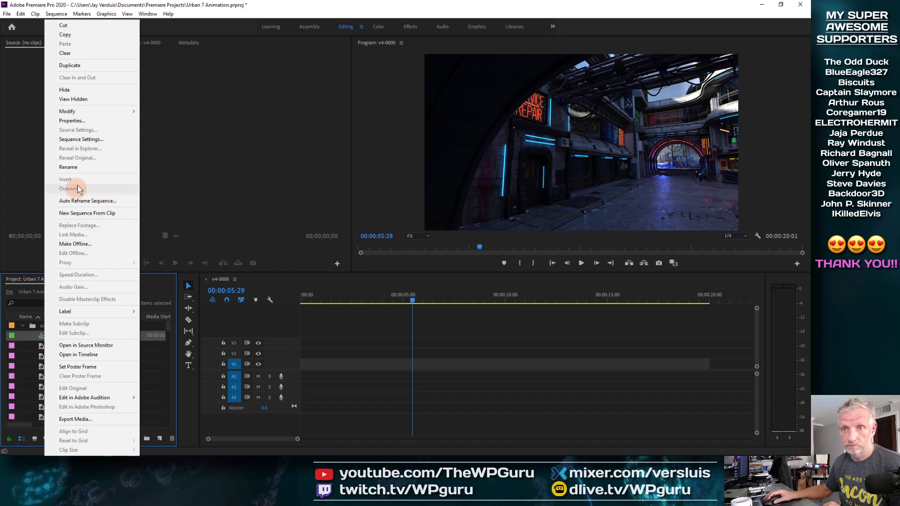
{"action": "left_click", "coordinate": [84, 167]}
{"action": "type", "text": "Bac"}
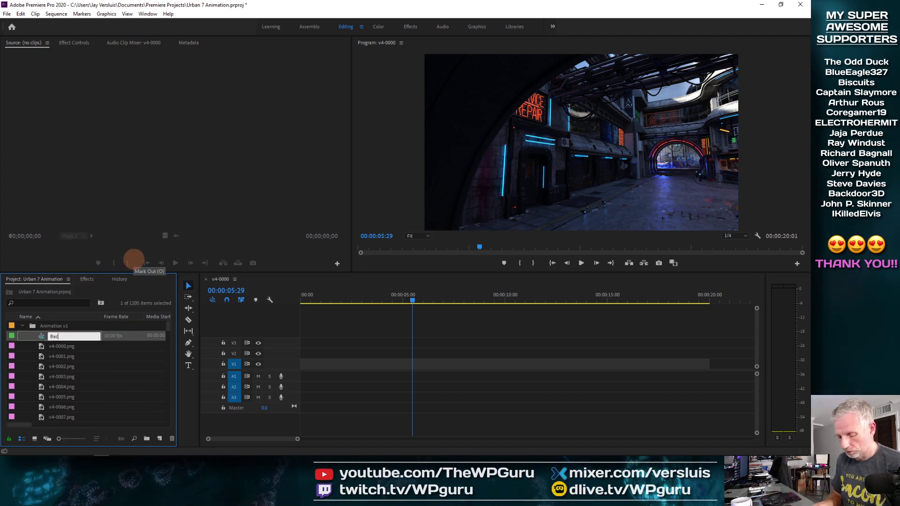
{"action": "key", "text": "BackSpace"}
{"action": "key", "text": "BackSpace"}
{"action": "key", "text": "BackSpace"}
{"action": "type", "text": "Urban 8"}
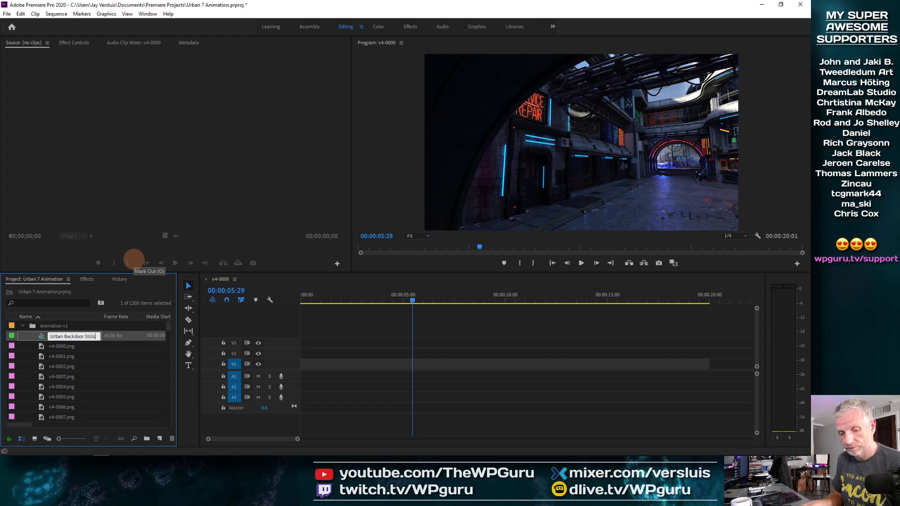
{"action": "type", "text": "ackdoor Stills"}
{"action": "key", "text": "Tab"}
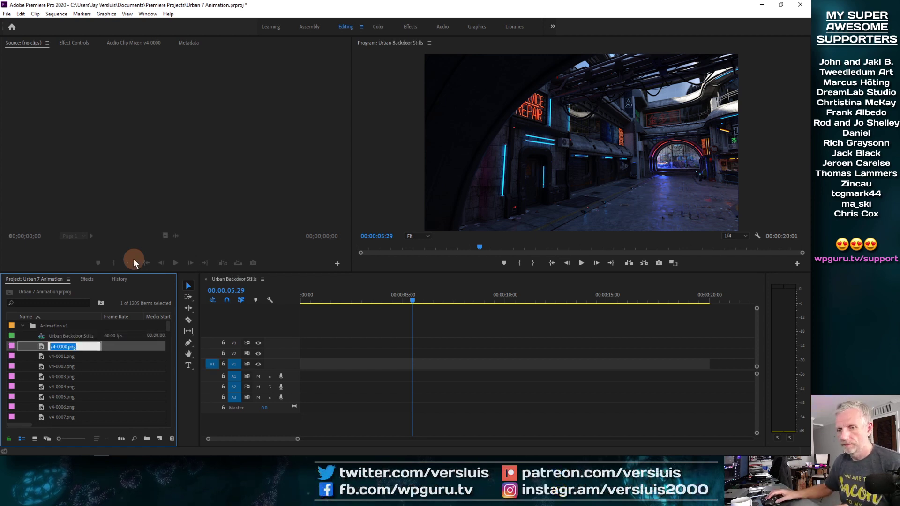
Set the Urban Backdoor Stills sequence's timebase to 29.97 frames/second in Sequence Settings and confirm deleting previews.
{"action": "left_click", "coordinate": [40, 337]}
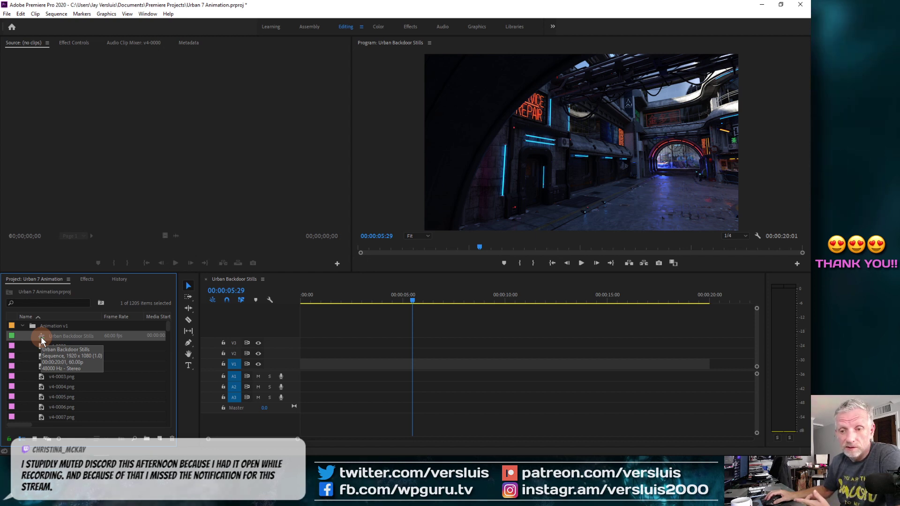
{"action": "left_click", "coordinate": [58, 15]}
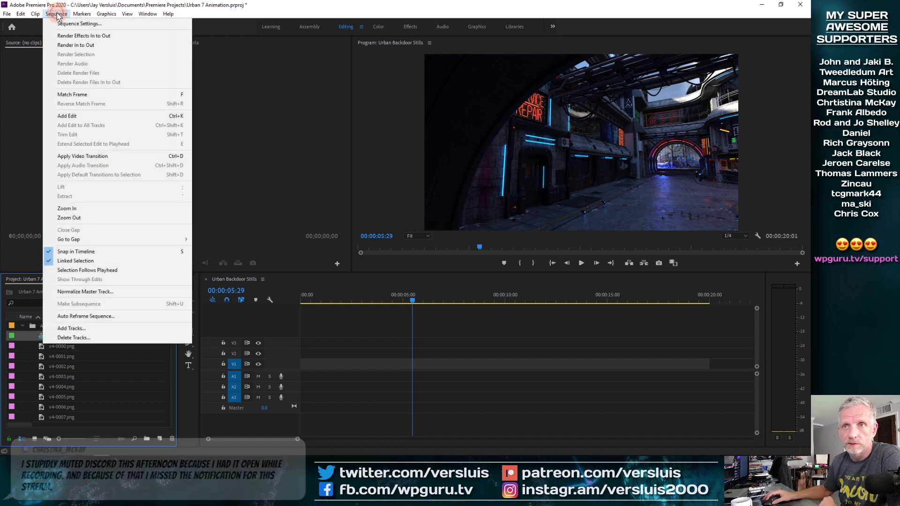
{"action": "left_click", "coordinate": [91, 24]}
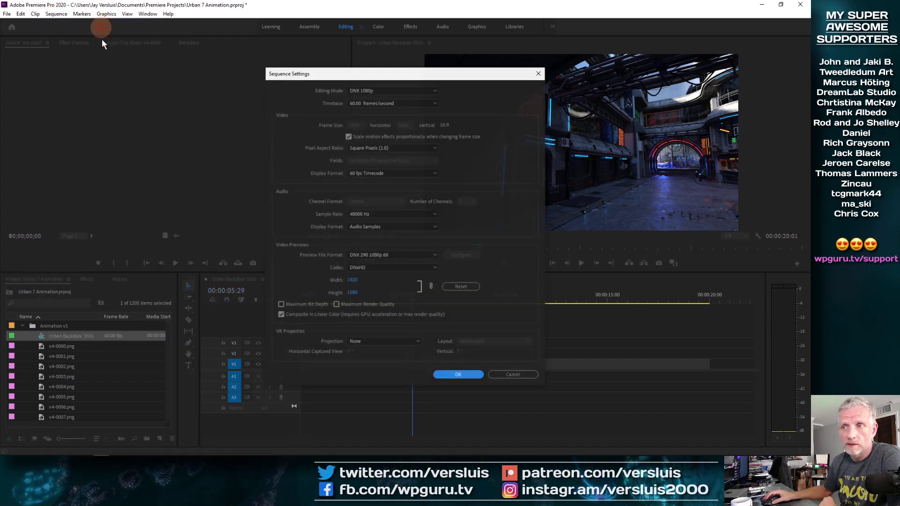
{"action": "left_click", "coordinate": [432, 171]}
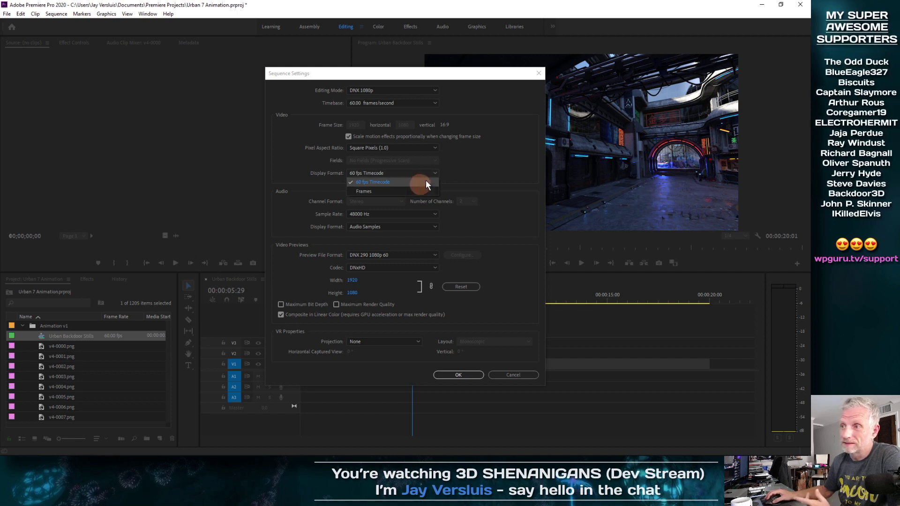
{"action": "left_click", "coordinate": [449, 178]}
{"action": "left_click", "coordinate": [432, 100]}
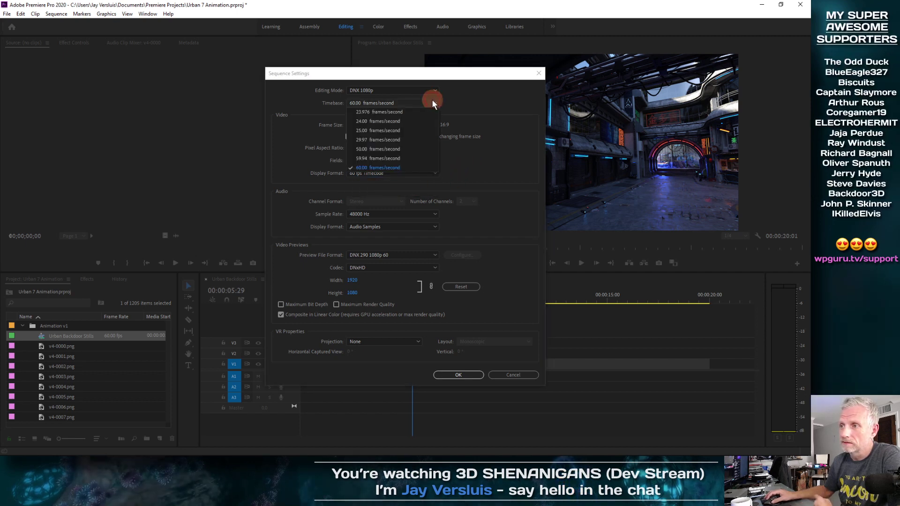
{"action": "left_click", "coordinate": [424, 137]}
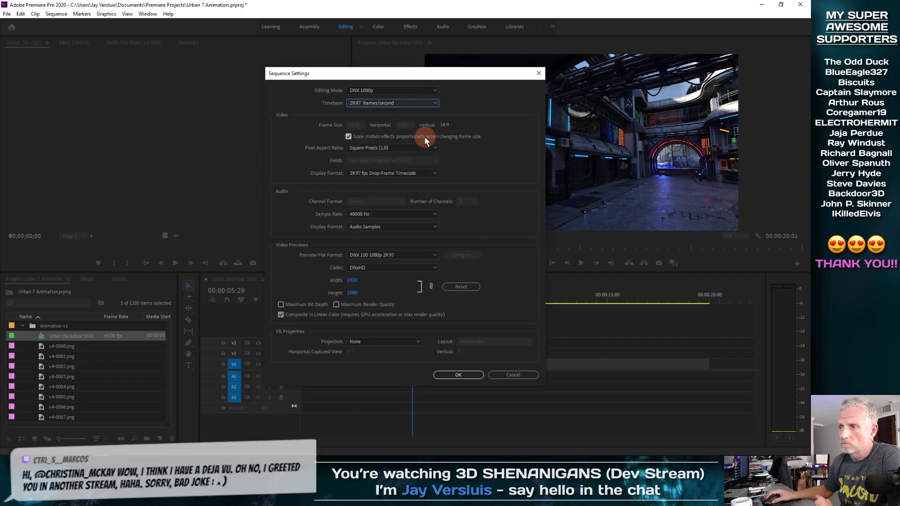
{"action": "left_click", "coordinate": [463, 374]}
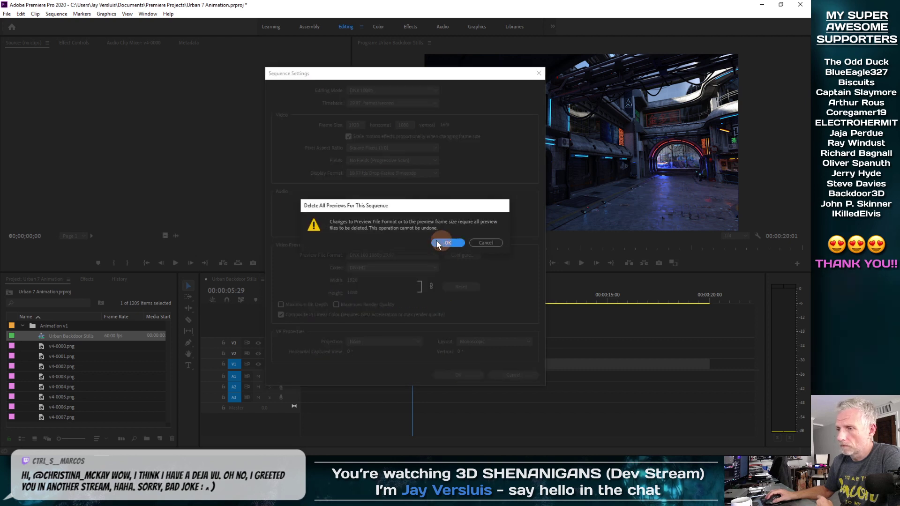
{"action": "left_click", "coordinate": [443, 242]}
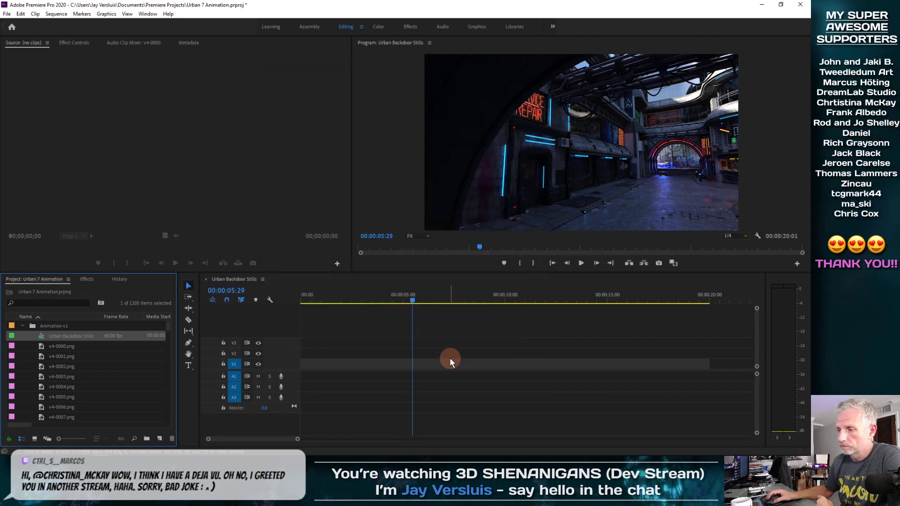
Play the Urban Backdoor Stills sequence from its start to review the frame sequence.
{"action": "left_click_drag", "start_coordinate": [415, 299], "coordinate": [211, 322]}
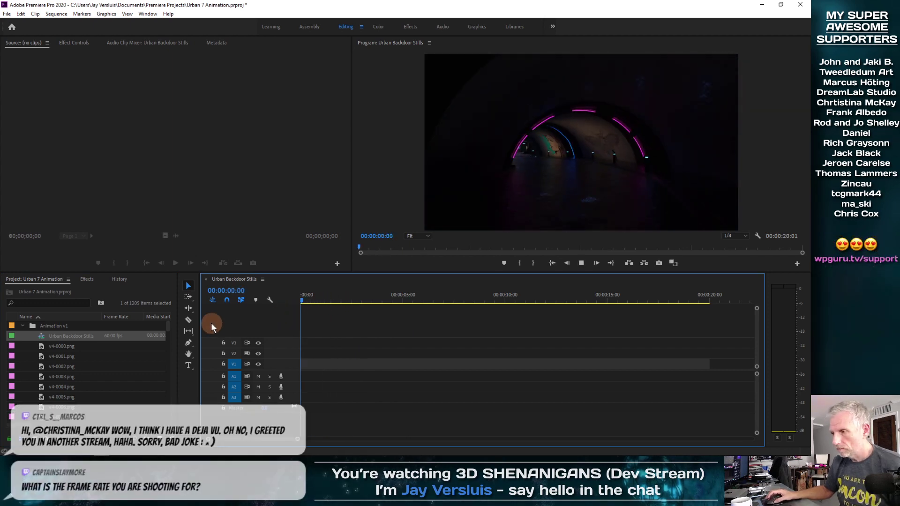
{"action": "key", "text": "space"}
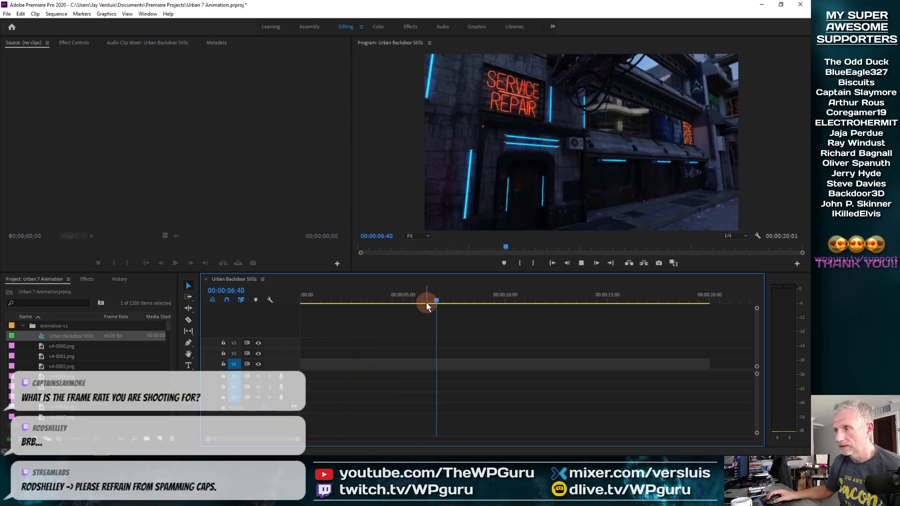
{"action": "key", "text": "space"}
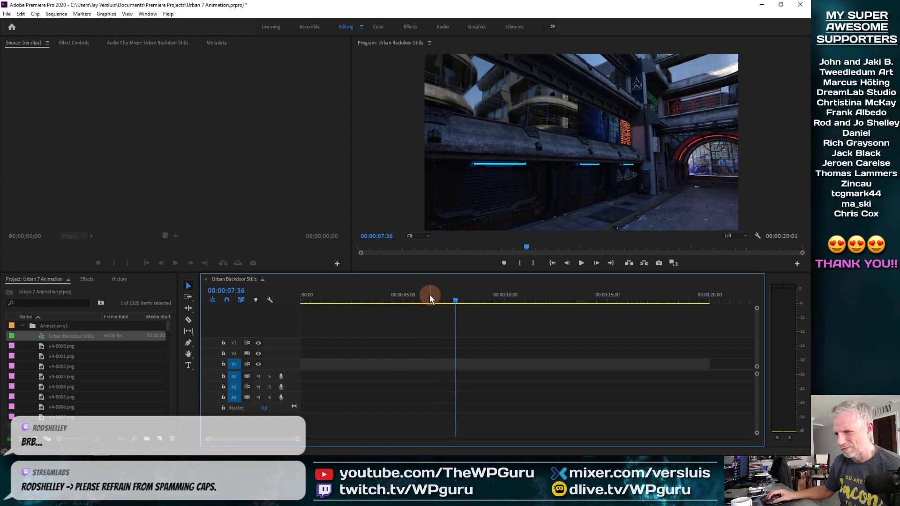
{"action": "left_click_drag", "start_coordinate": [430, 298], "coordinate": [262, 299]}
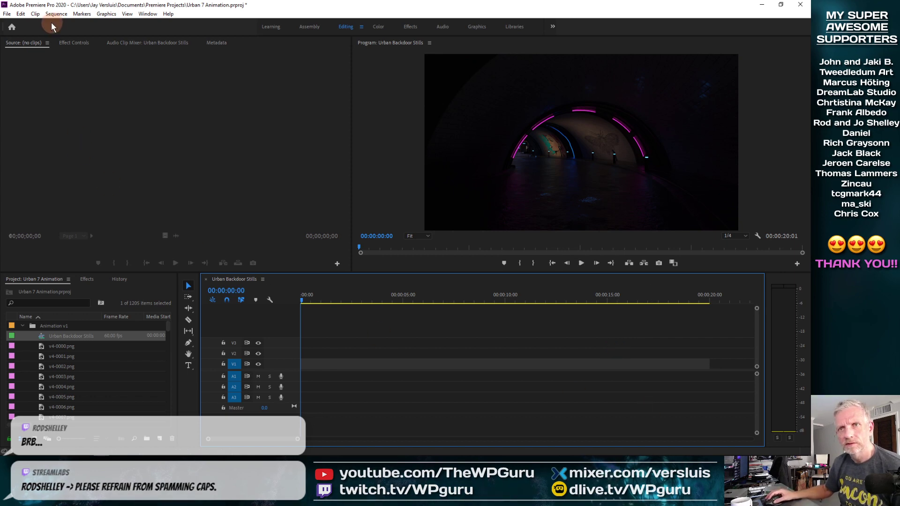
Undo the last sequence change and open the sequence's Sequence Settings to check them without changing anything.
{"action": "left_click", "coordinate": [21, 13]}
{"action": "left_click", "coordinate": [33, 23]}
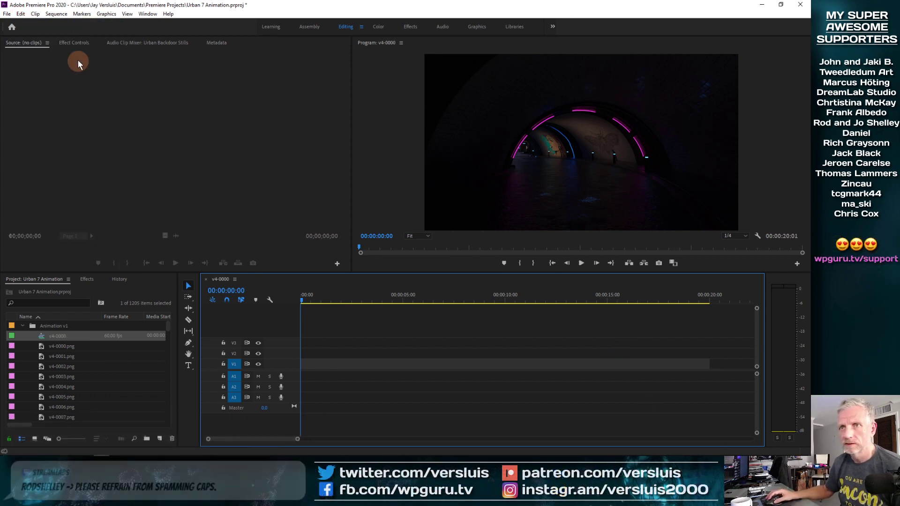
{"action": "left_click", "coordinate": [56, 14]}
{"action": "left_click", "coordinate": [69, 26]}
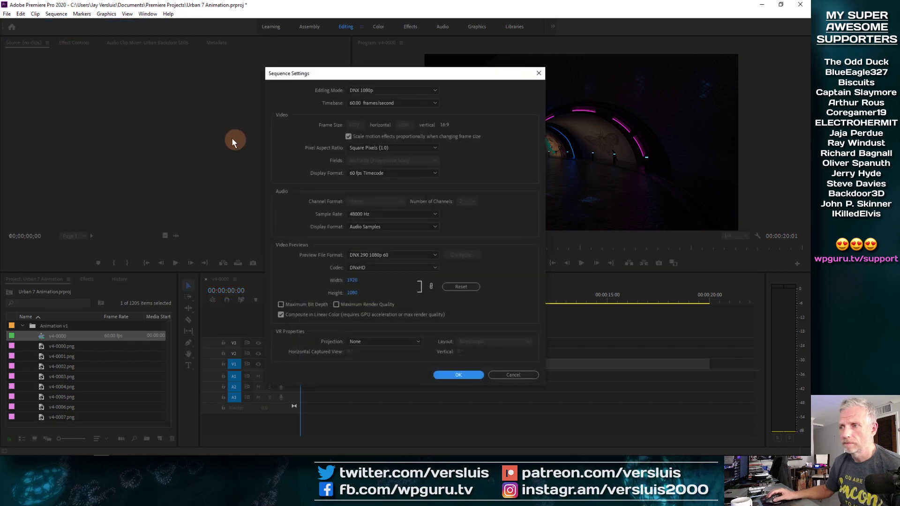
{"action": "left_click", "coordinate": [507, 373]}
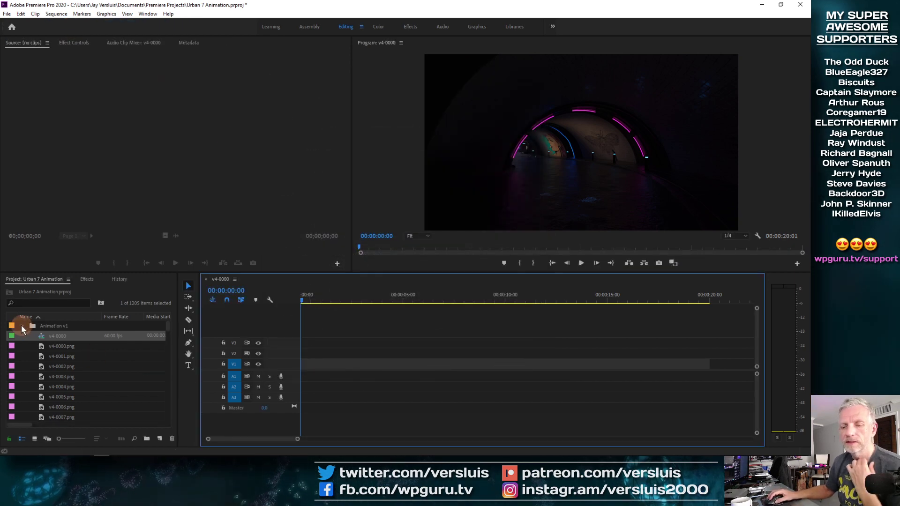
{"action": "left_click", "coordinate": [22, 325]}
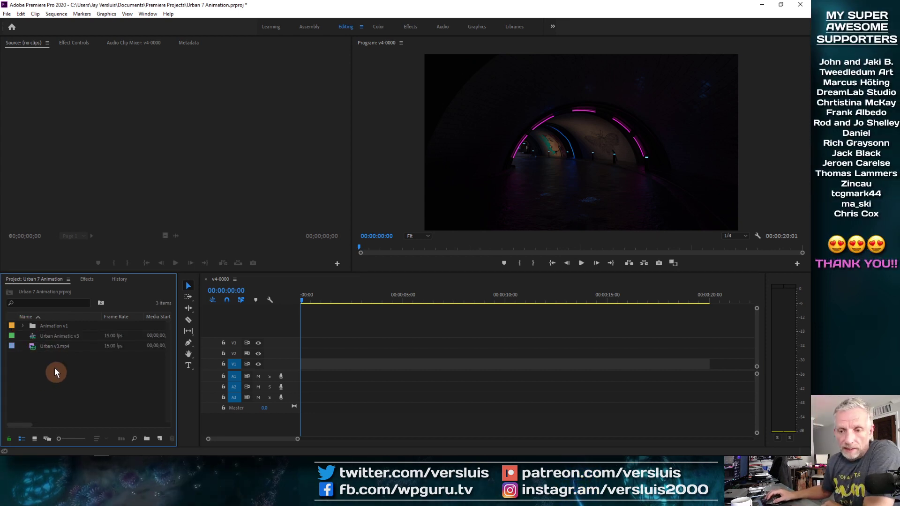
{"action": "left_click", "coordinate": [33, 337]}
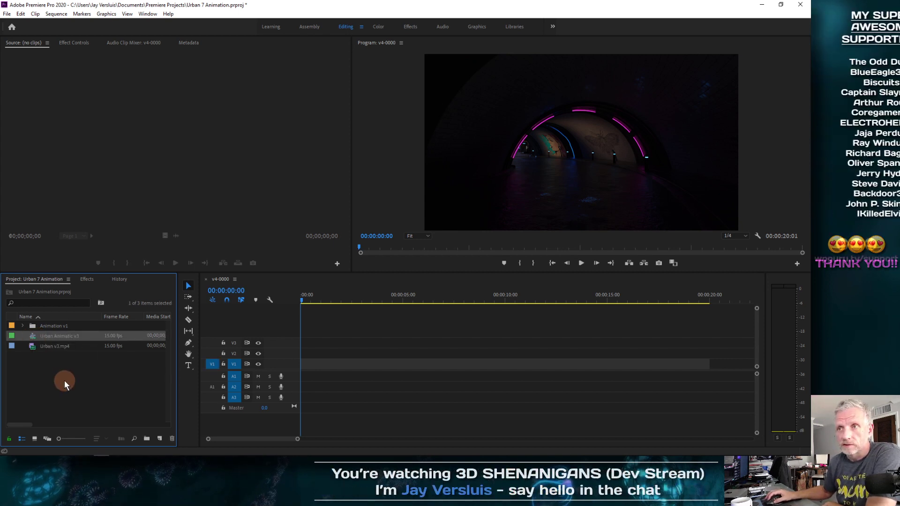
{"action": "left_click", "coordinate": [56, 14]}
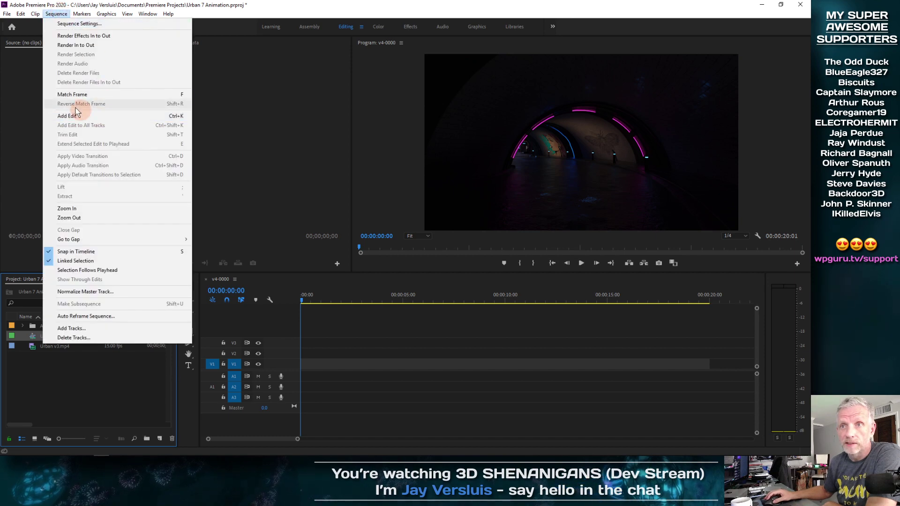
{"action": "left_click", "coordinate": [40, 117]}
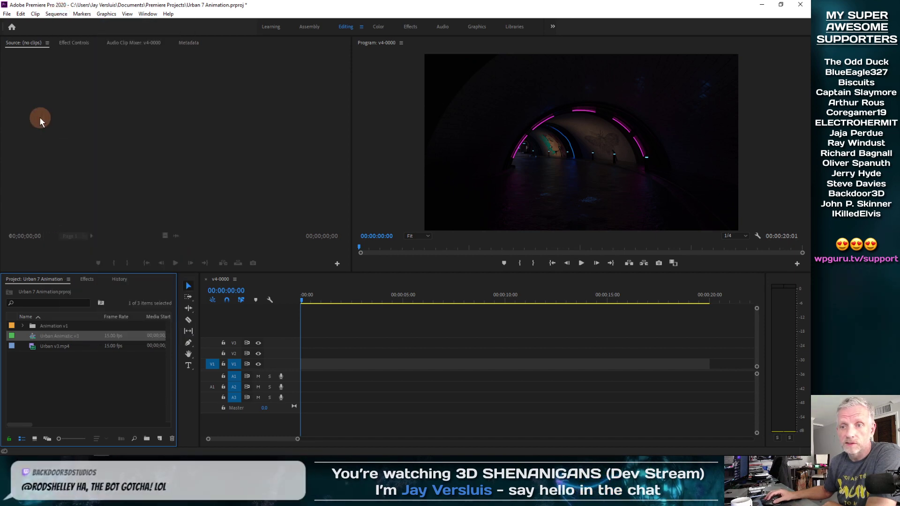
Create a new sequence named Urban Final using the DNX HQX 1080p 29.97 preset.
{"action": "right_click", "coordinate": [58, 376]}
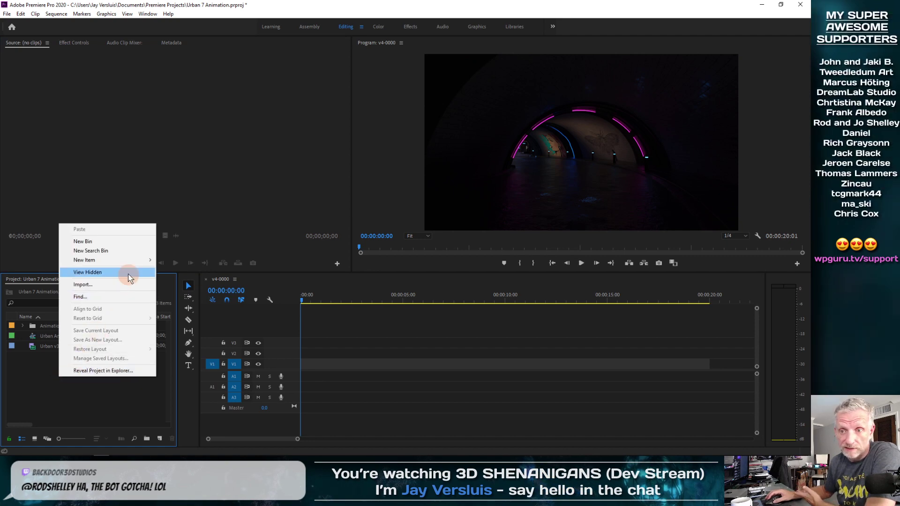
{"action": "mouse_move", "coordinate": [140, 260]}
{"action": "left_click", "coordinate": [168, 260]}
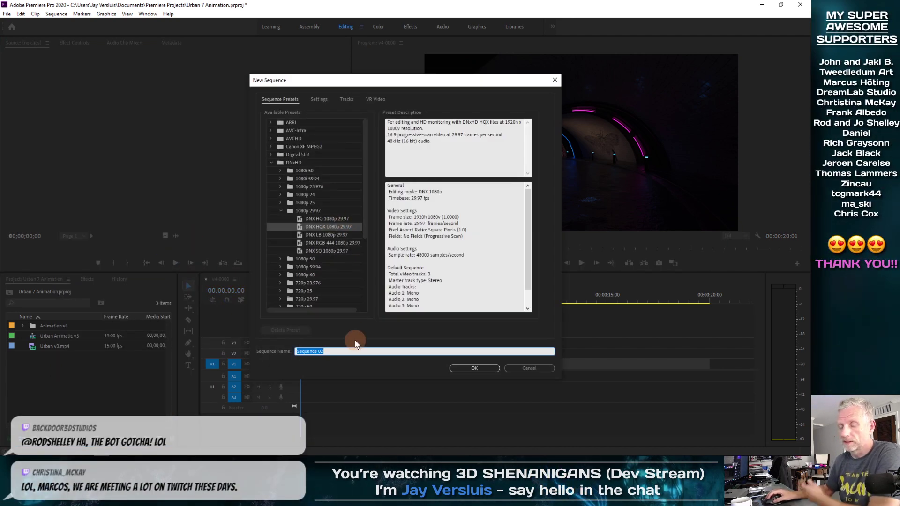
{"action": "type", "text": "Urban Final"}
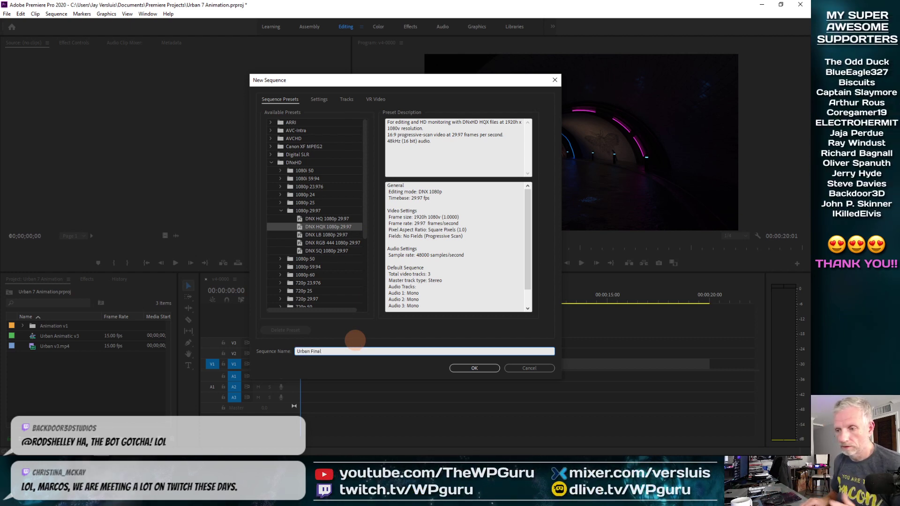
{"action": "key", "text": "Return"}
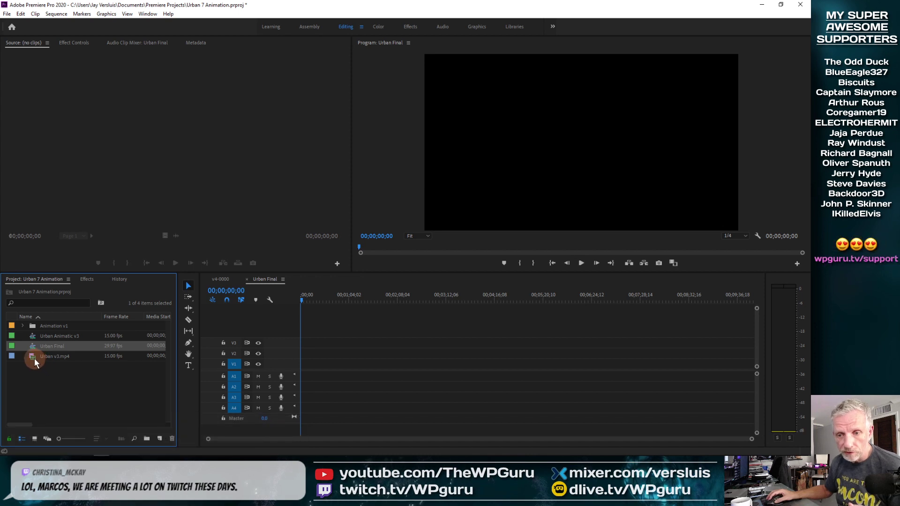
Rename the v4-0000 sequence in the Animation v1 folder to Urban Backdoor stills.
{"action": "left_click", "coordinate": [22, 325]}
{"action": "left_click", "coordinate": [44, 337]}
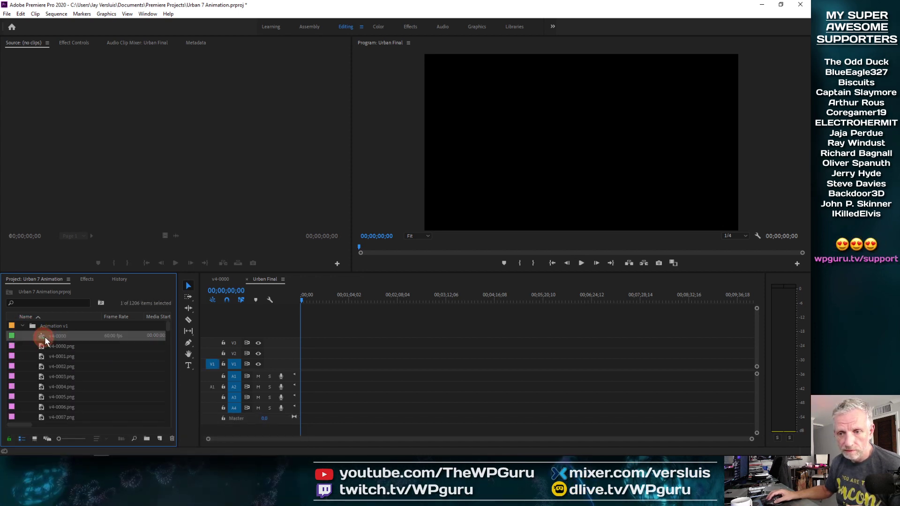
{"action": "left_click", "coordinate": [60, 338]}
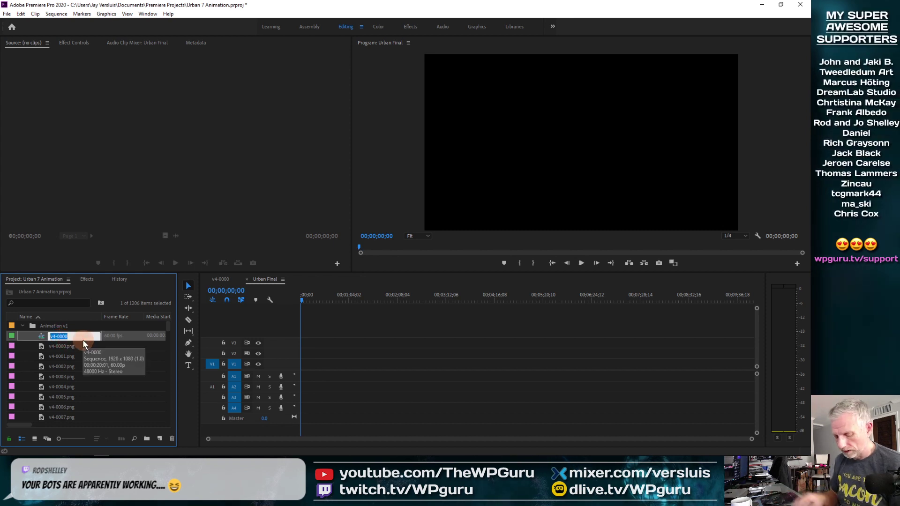
{"action": "type", "text": "Urban Backdoor"}
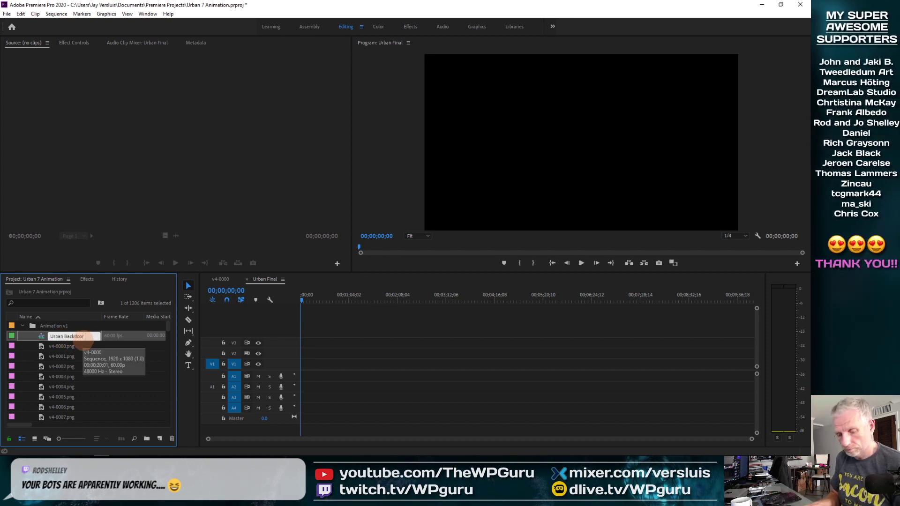
{"action": "type", "text": " stills"}
{"action": "key", "text": "Tab"}
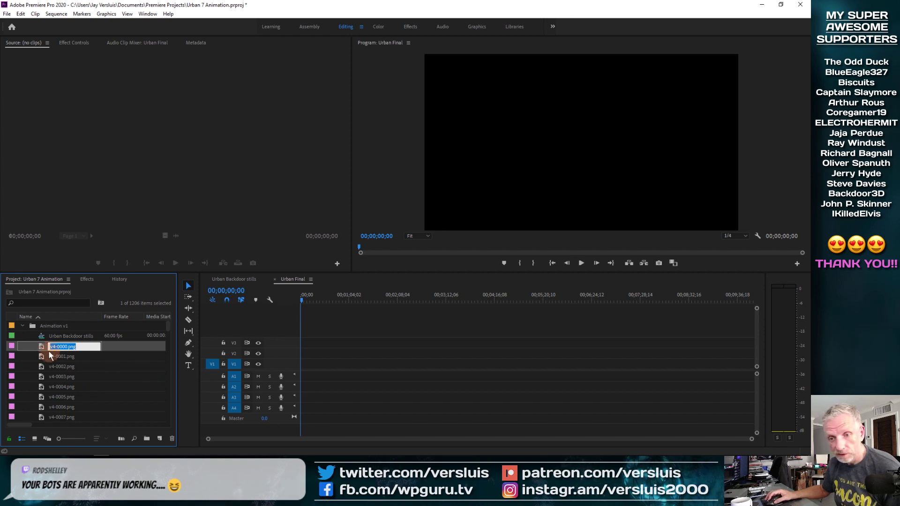
Switch to the Assembly workspace and place the Urban Backdoor stills sequence onto the Urban Final timeline, zoomed to fit.
{"action": "left_click", "coordinate": [43, 337]}
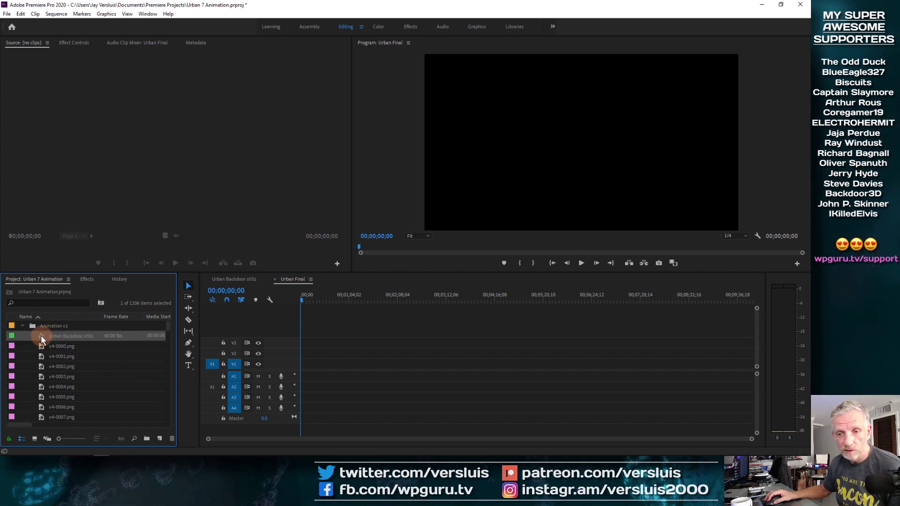
{"action": "left_click", "coordinate": [310, 26]}
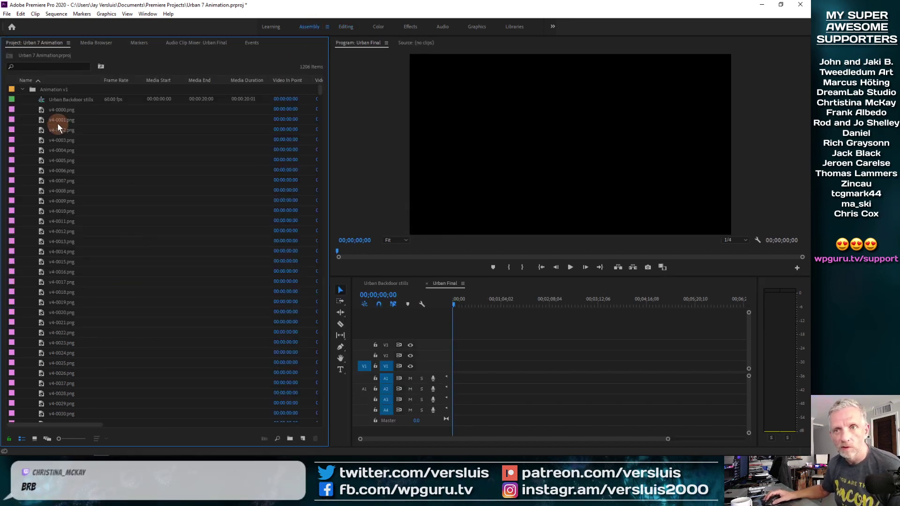
{"action": "left_click", "coordinate": [39, 99]}
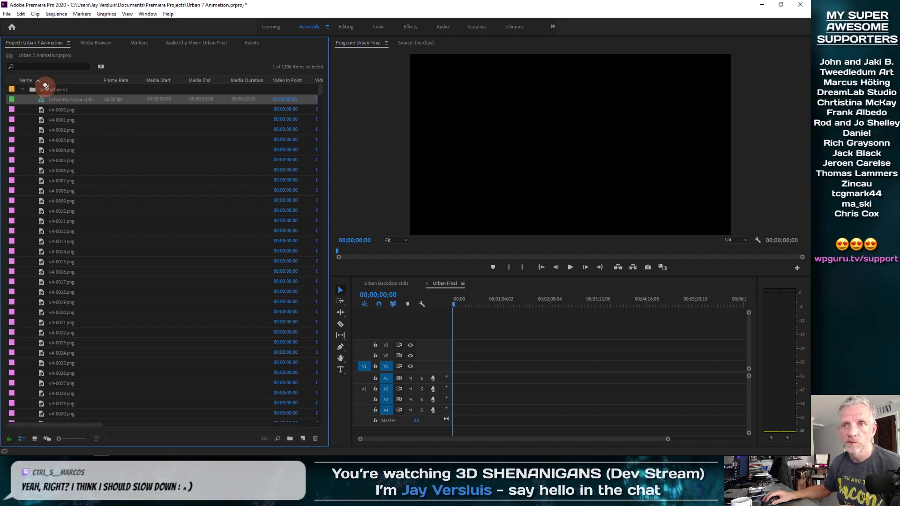
{"action": "left_click", "coordinate": [22, 89]}
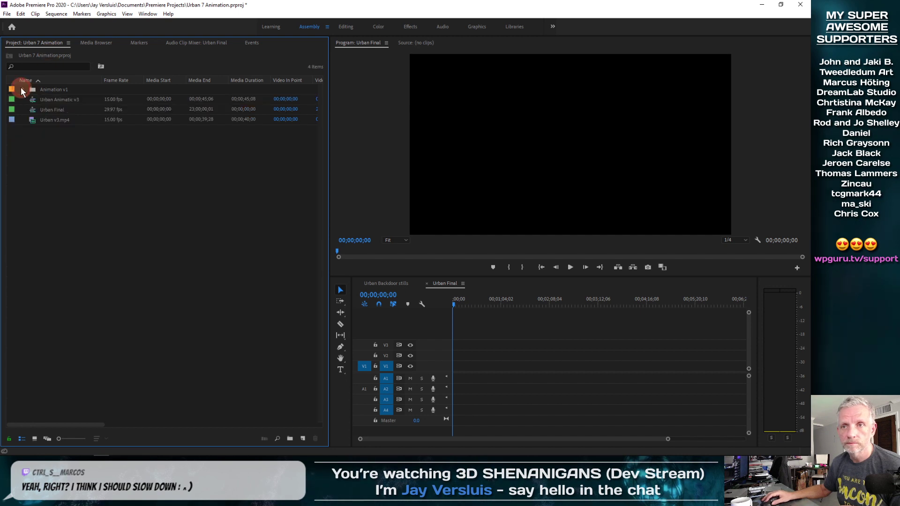
{"action": "left_click", "coordinate": [22, 90]}
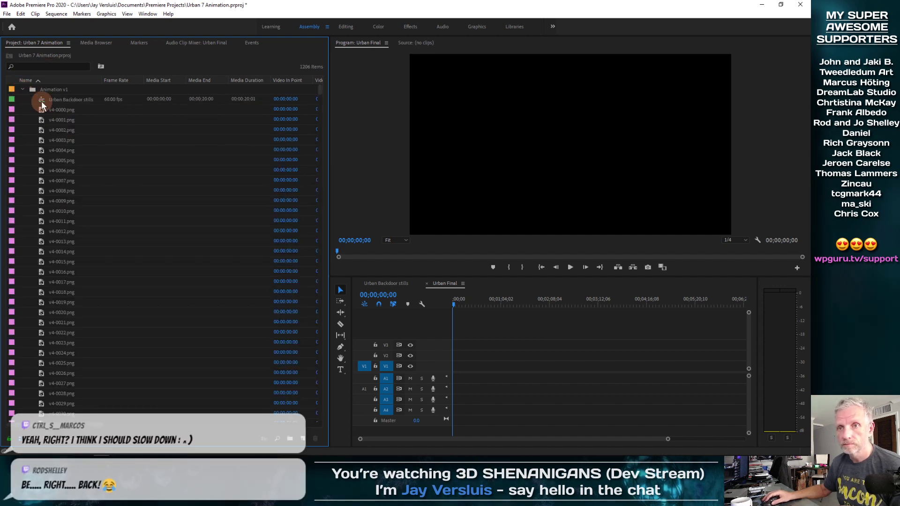
{"action": "left_click_drag", "start_coordinate": [41, 100], "coordinate": [362, 285]}
{"action": "left_click_drag", "start_coordinate": [451, 372], "coordinate": [453, 372]}
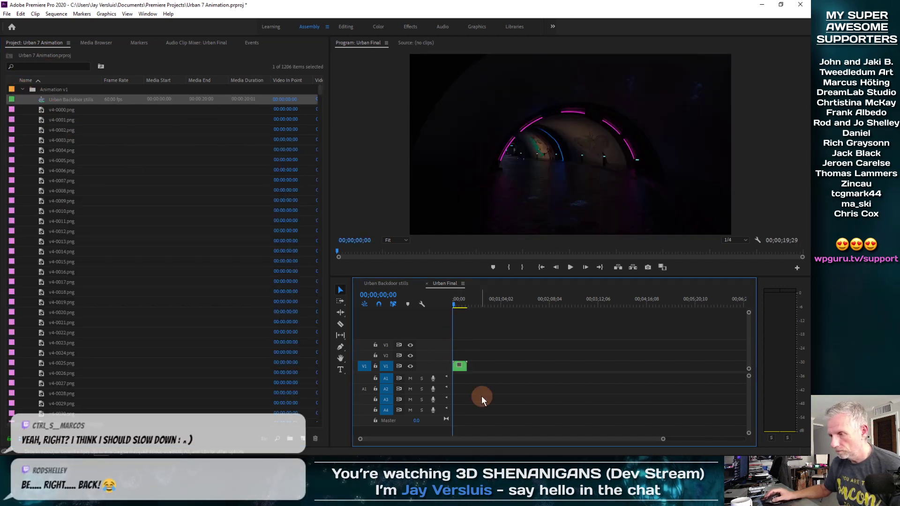
{"action": "key", "text": "backslash"}
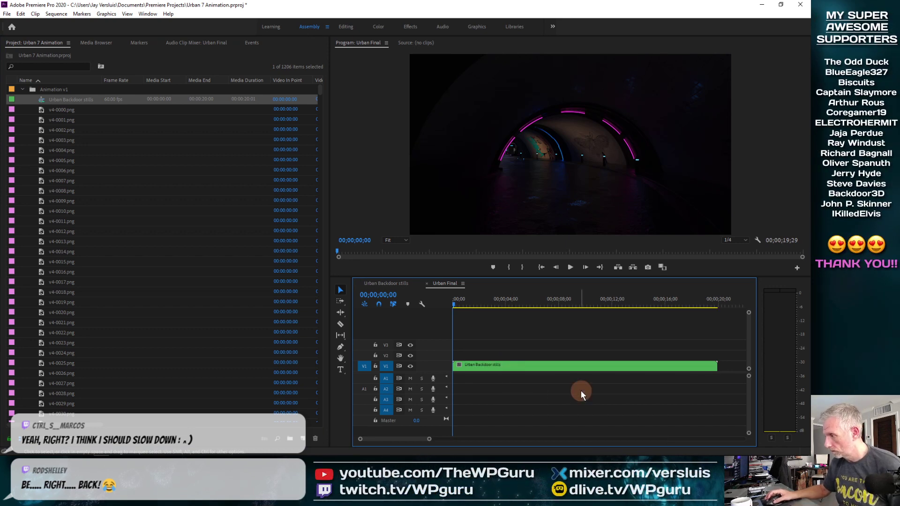
Set the Urban Backdoor stills clip's speed to 50% via Speed/Duration.
{"action": "left_click_drag", "start_coordinate": [453, 305], "coordinate": [508, 315]}
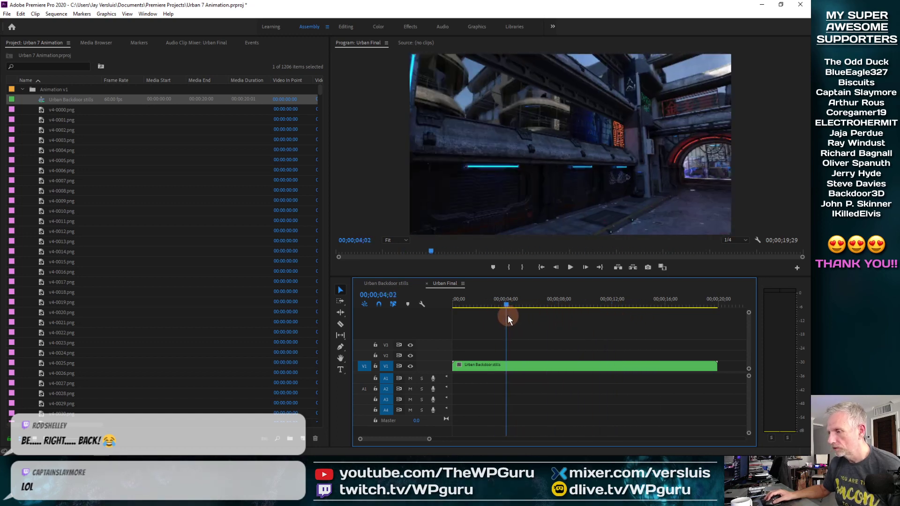
{"action": "left_click", "coordinate": [522, 366]}
{"action": "right_click", "coordinate": [523, 368]}
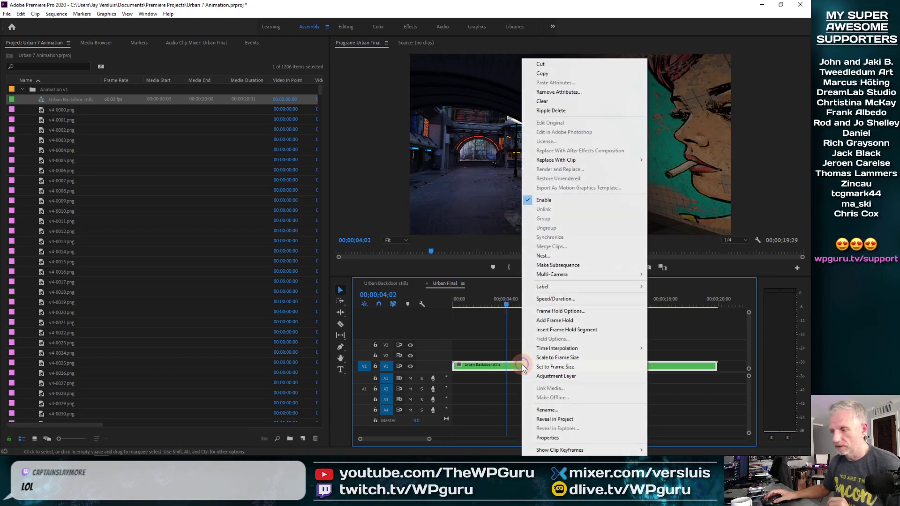
{"action": "left_click", "coordinate": [581, 299]}
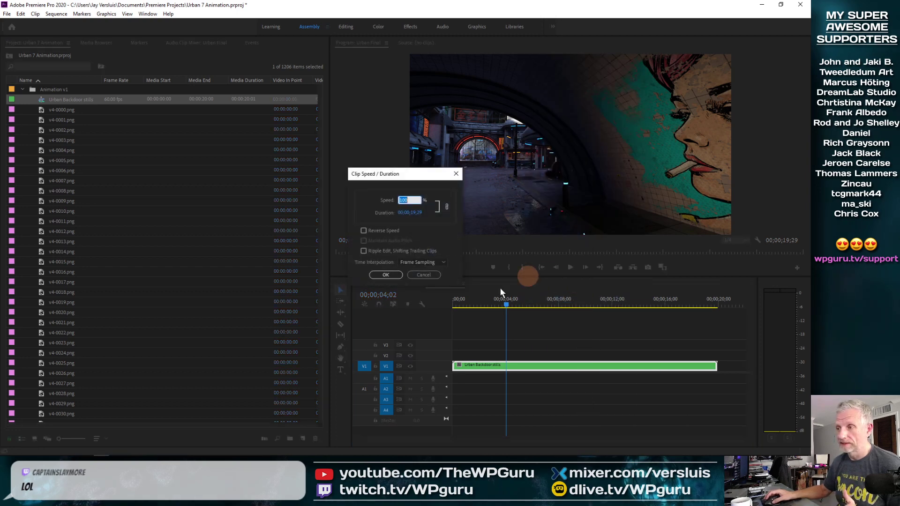
{"action": "key", "text": "Return"}
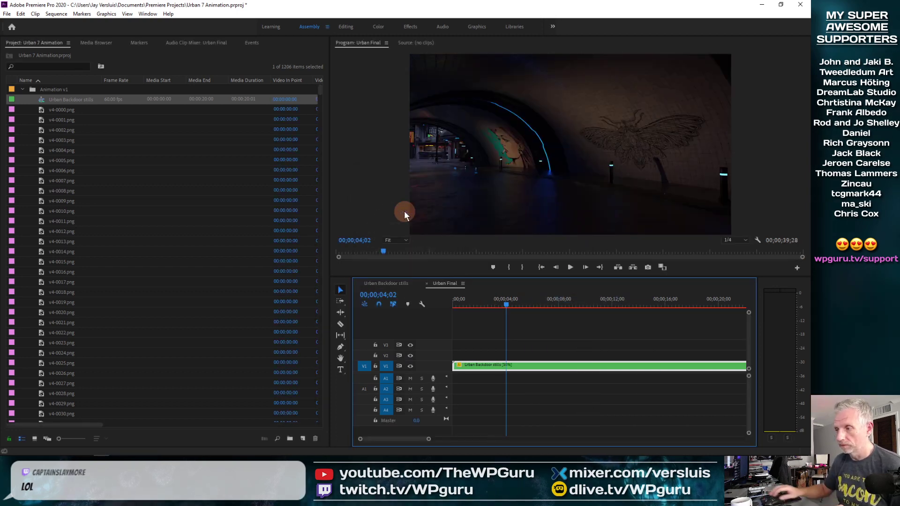
Review the slowed clip by playing and scrubbing the Urban Final timeline, returning to the Editing workspace.
{"action": "key", "text": "minus"}
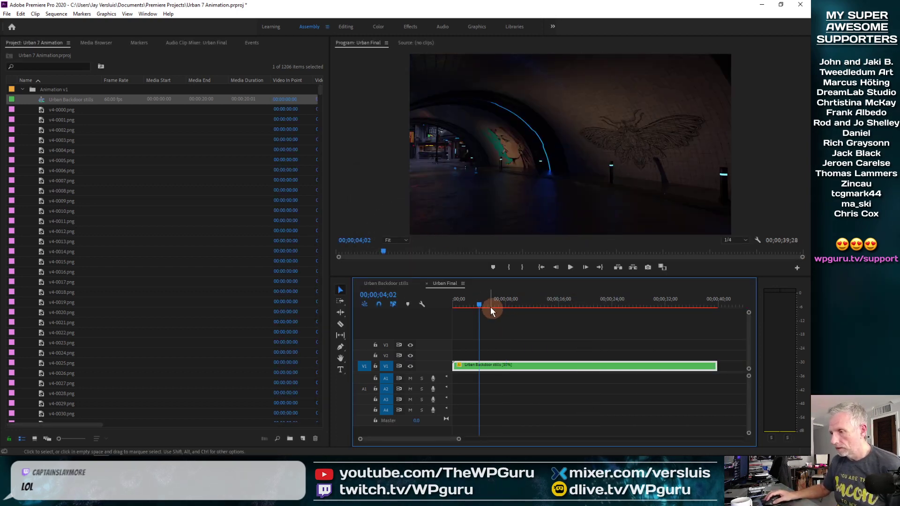
{"action": "left_click_drag", "start_coordinate": [490, 306], "coordinate": [432, 308]}
{"action": "key", "text": "space"}
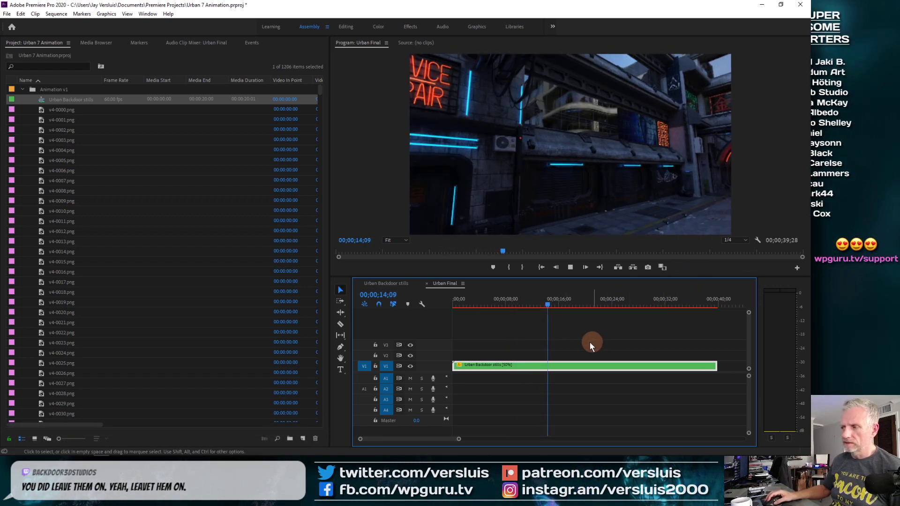
{"action": "left_click", "coordinate": [22, 89]}
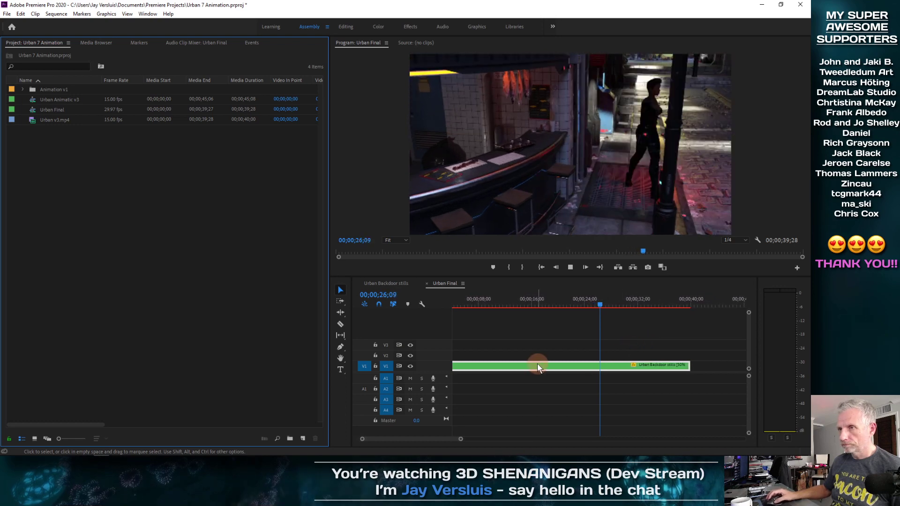
{"action": "left_click", "coordinate": [346, 26]}
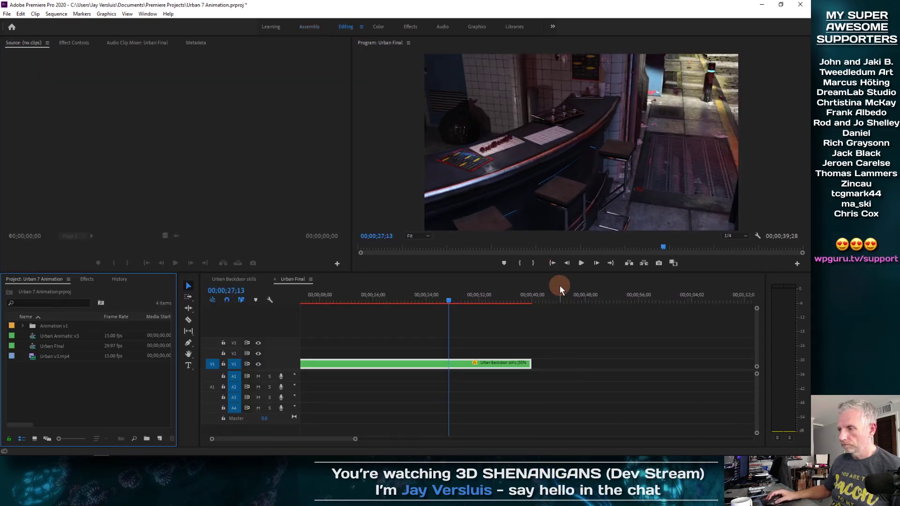
{"action": "left_click_drag", "start_coordinate": [451, 300], "coordinate": [525, 291]}
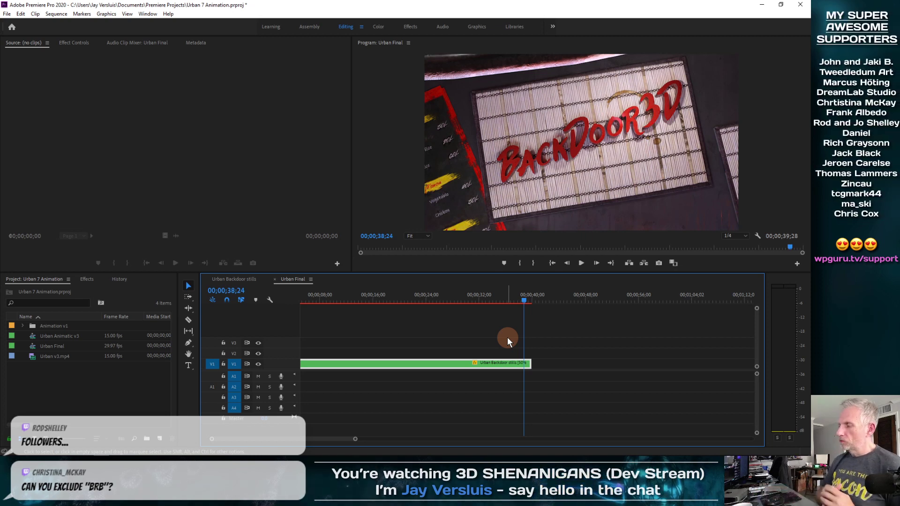
Switch to the web browser, open streamlabs.com and log in to the Streamlabs dashboard.
{"action": "mouse_move", "coordinate": [25, 450]}
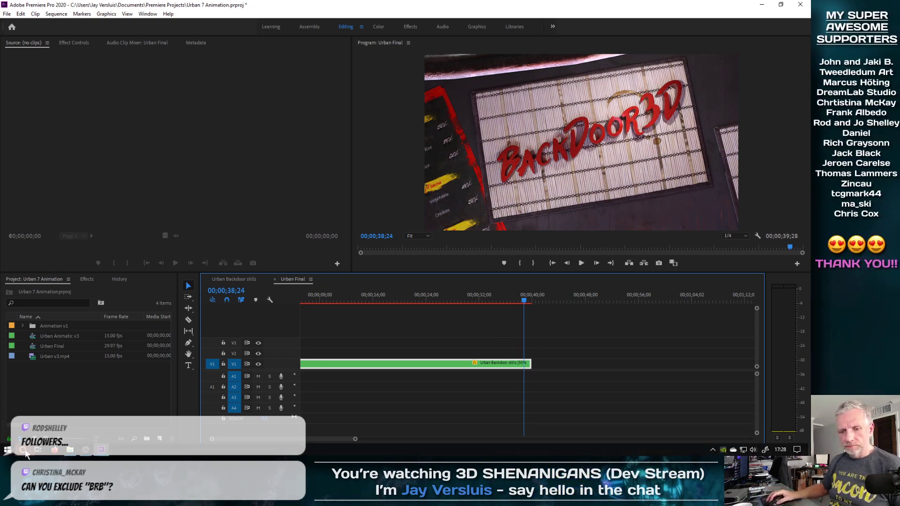
{"action": "left_click", "coordinate": [54, 452]}
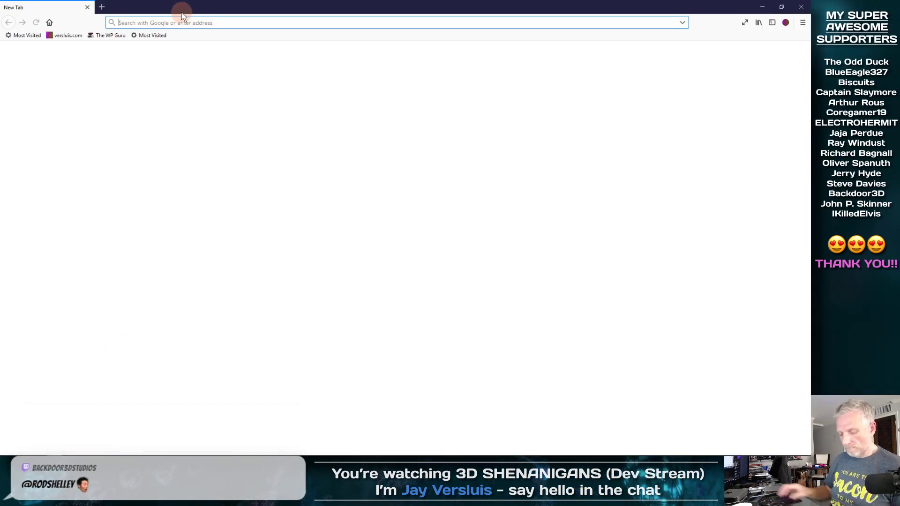
{"action": "type", "text": "streamlabs.com"}
{"action": "key", "text": "Return"}
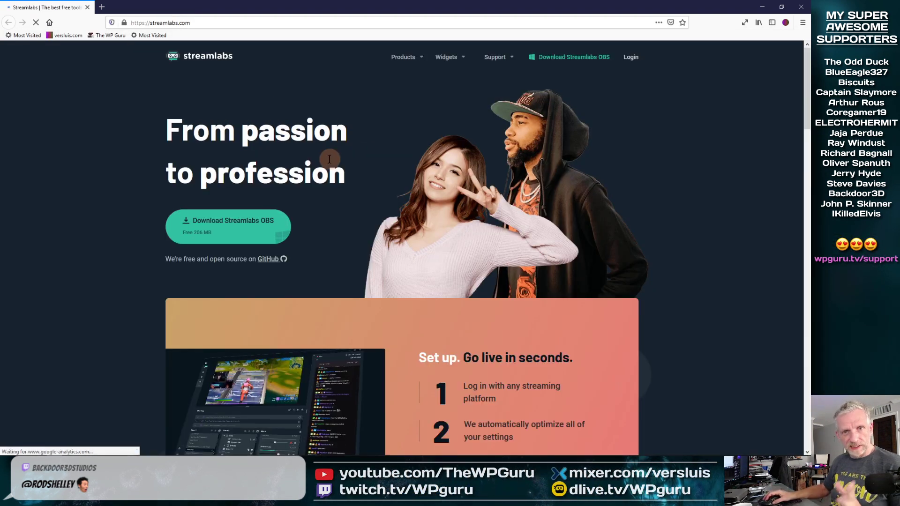
{"action": "left_click", "coordinate": [633, 59]}
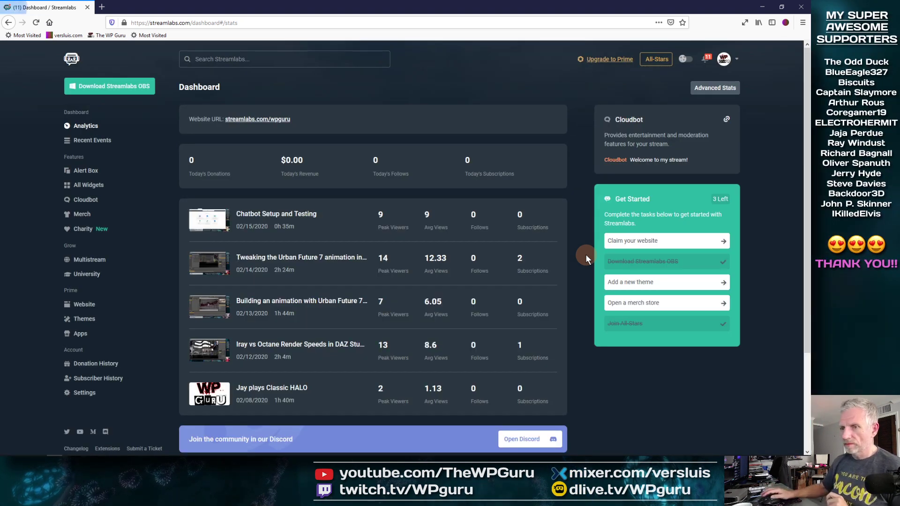
Open Cloudbot's Caps Protection preferences, set the minimum amount of caps to 4 and save the settings.
{"action": "left_click", "coordinate": [87, 200]}
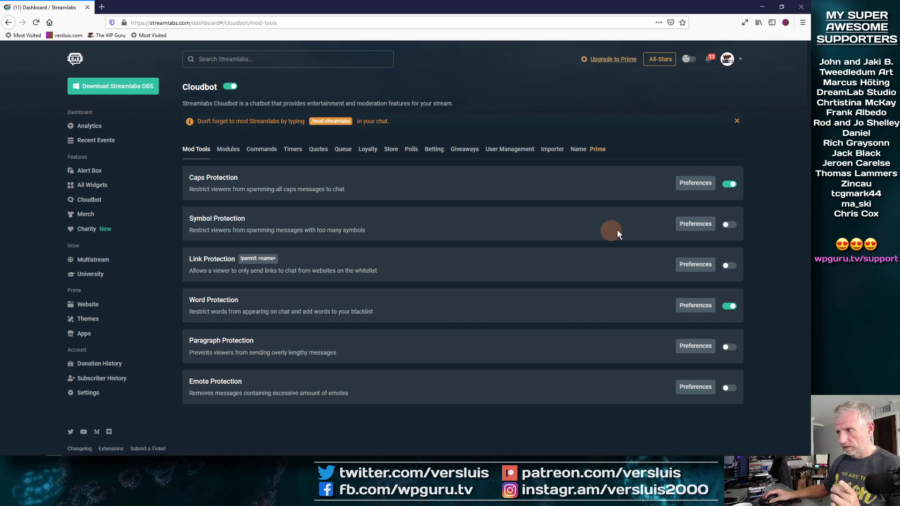
{"action": "left_click", "coordinate": [701, 183]}
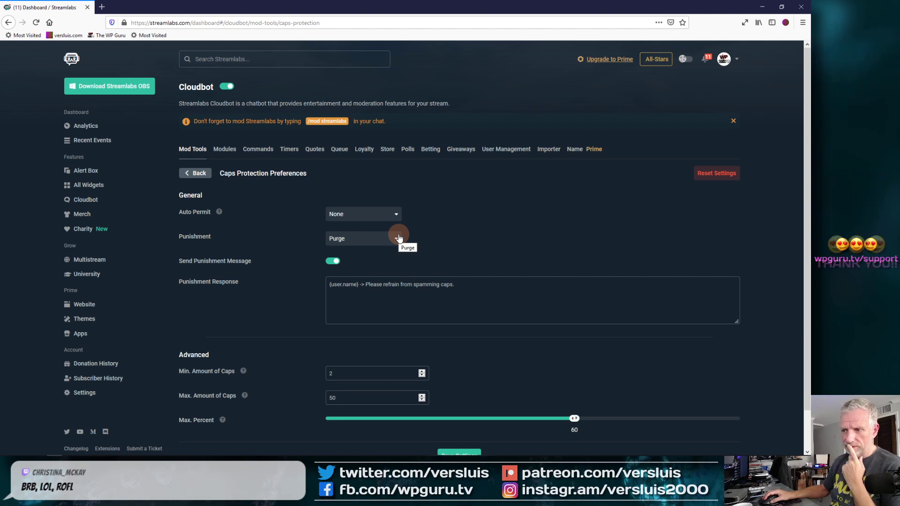
{"action": "scroll", "coordinate": [311, 295], "scroll_direction": "down", "scroll_amount": 2}
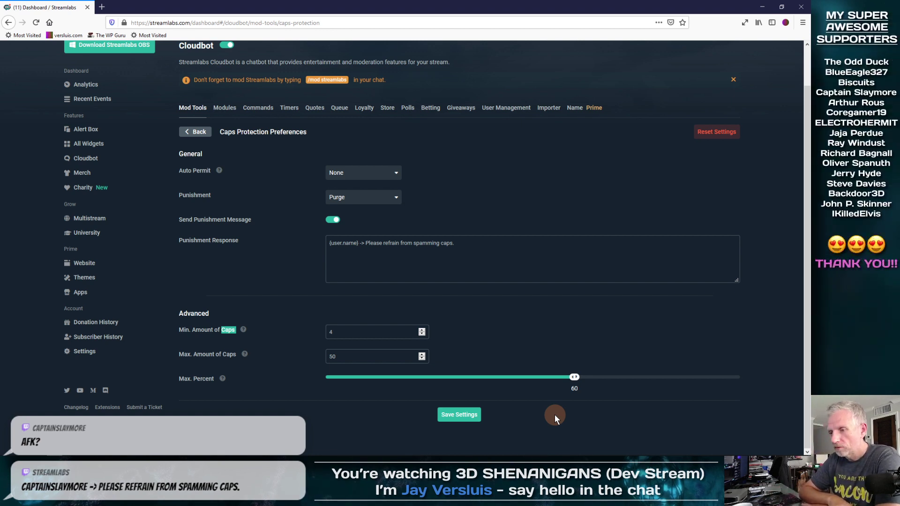
{"action": "left_click", "coordinate": [459, 415]}
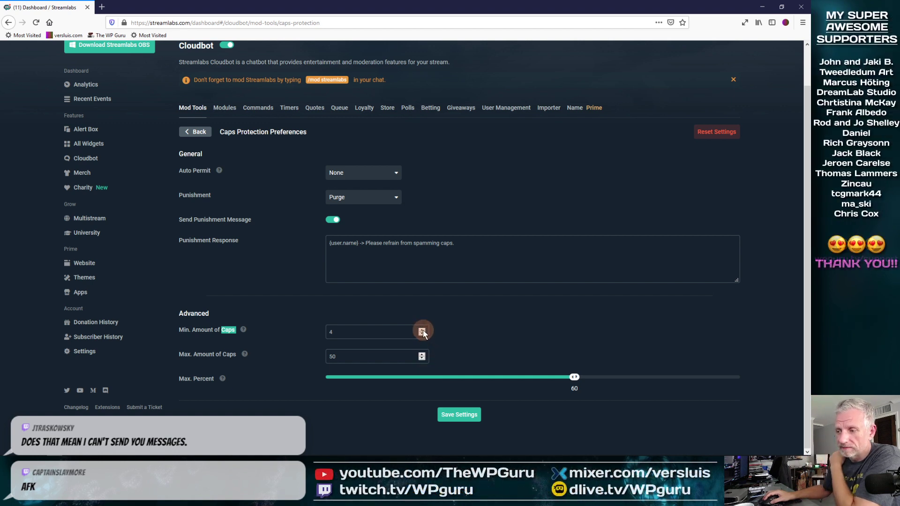
Set Caps Protection's Auto Permit option to Regulars and save the settings again.
{"action": "left_click", "coordinate": [314, 375]}
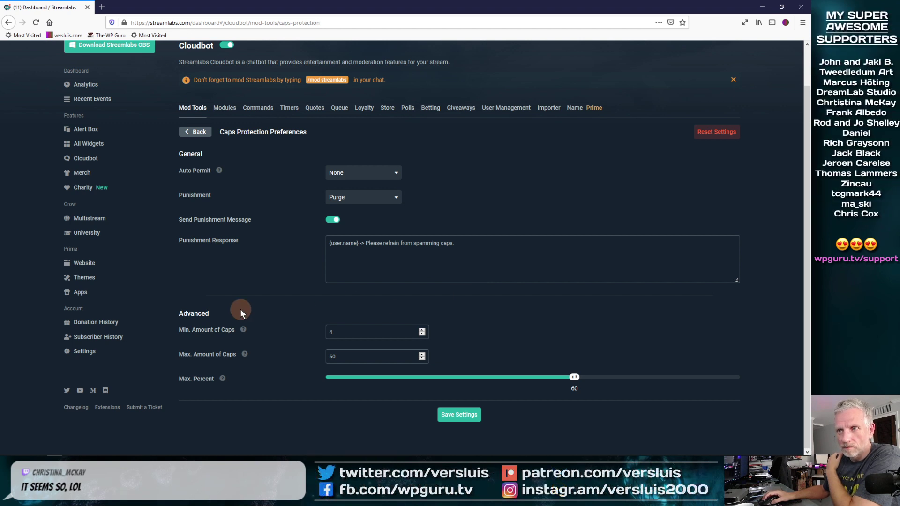
{"action": "left_click", "coordinate": [389, 174]}
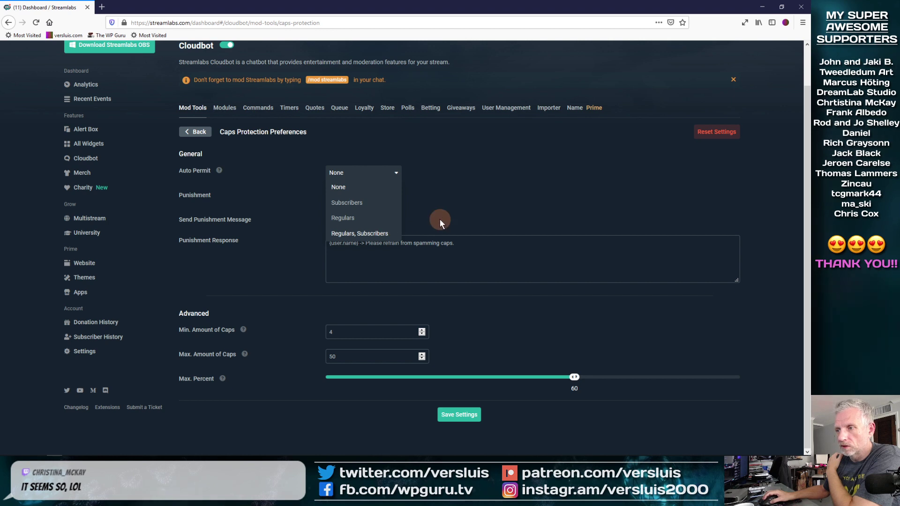
{"action": "left_click", "coordinate": [348, 219]}
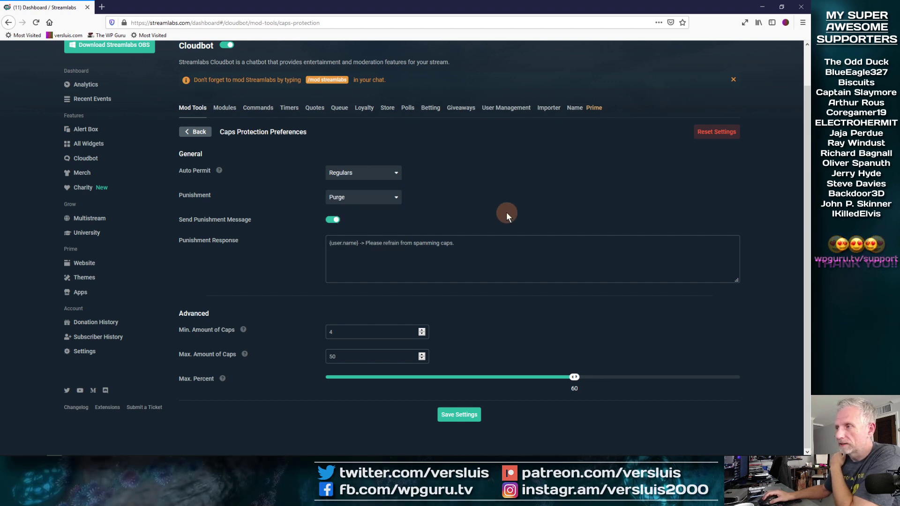
{"action": "left_click", "coordinate": [457, 415]}
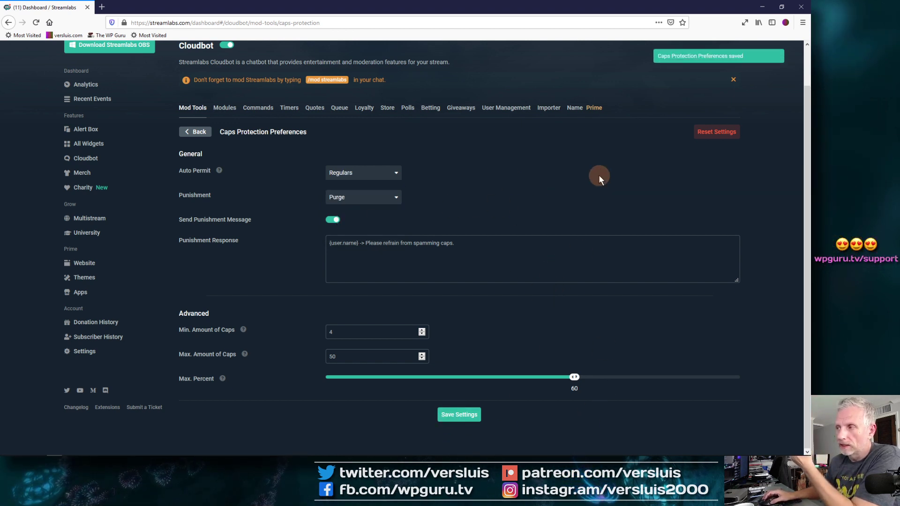
Open Cloudbot's User Management section and examine the list of regular users.
{"action": "left_click", "coordinate": [516, 107]}
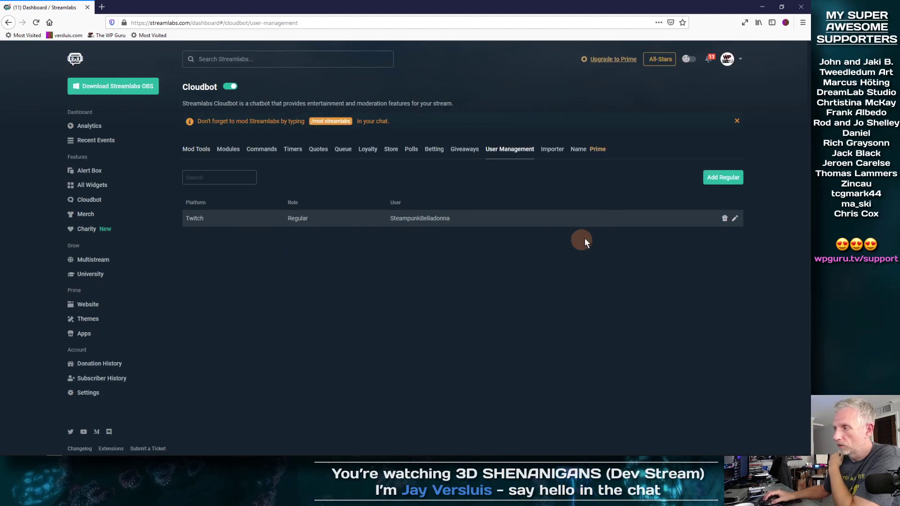
{"action": "left_click", "coordinate": [244, 177]}
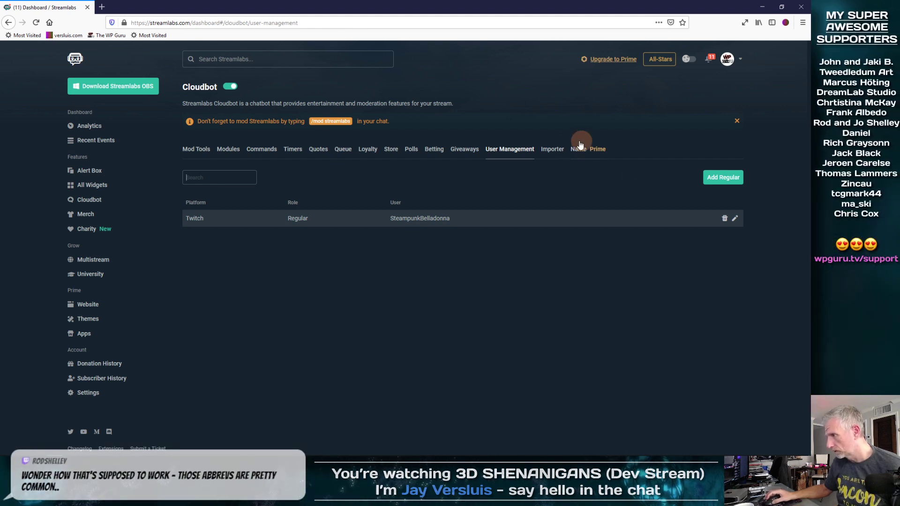
{"action": "left_click", "coordinate": [230, 173]}
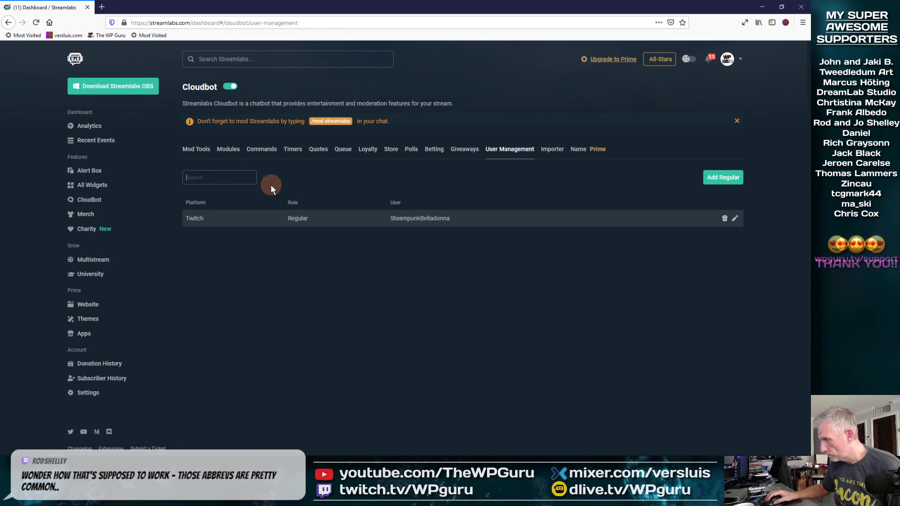
{"action": "left_click", "coordinate": [364, 184]}
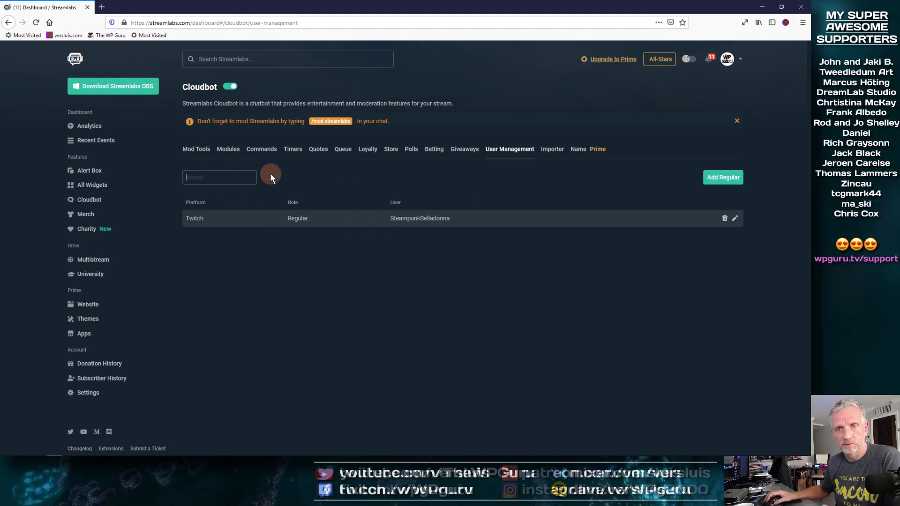
Return to Premiere Pro and add Position and Scale keyframes to the Urban Backdoor stills clip at 00;00;32;26.
{"action": "left_click", "coordinate": [765, 9]}
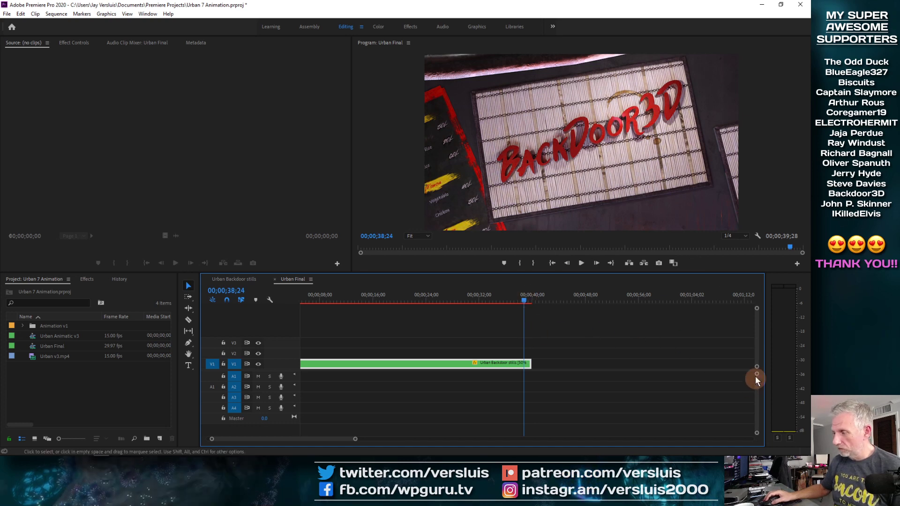
{"action": "left_click_drag", "start_coordinate": [758, 374], "coordinate": [756, 313]}
{"action": "left_click_drag", "start_coordinate": [520, 302], "coordinate": [468, 299]}
{"action": "key", "text": "="}
{"action": "key", "text": "="}
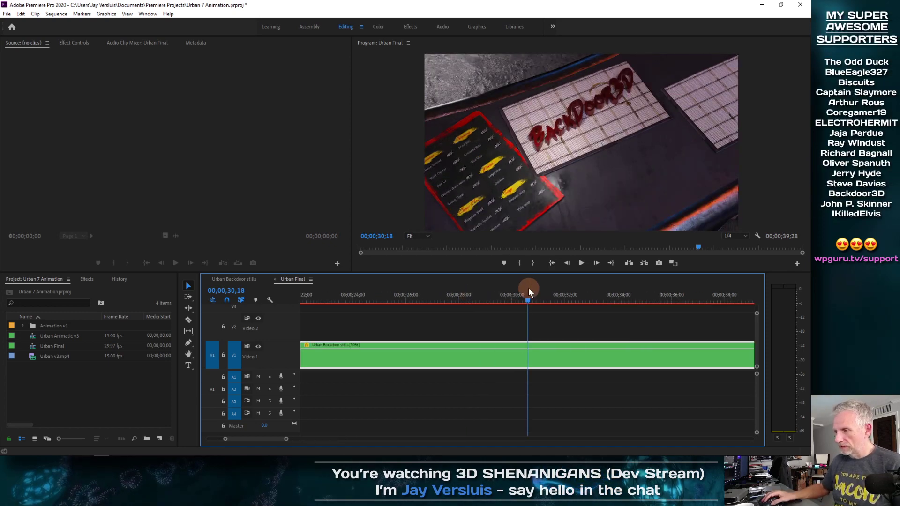
{"action": "left_click_drag", "start_coordinate": [528, 300], "coordinate": [588, 298]}
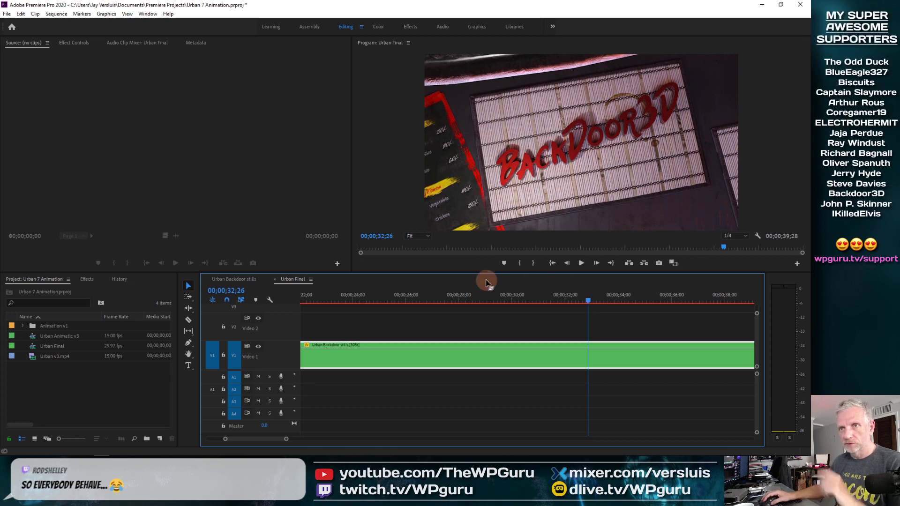
{"action": "left_click", "coordinate": [74, 43]}
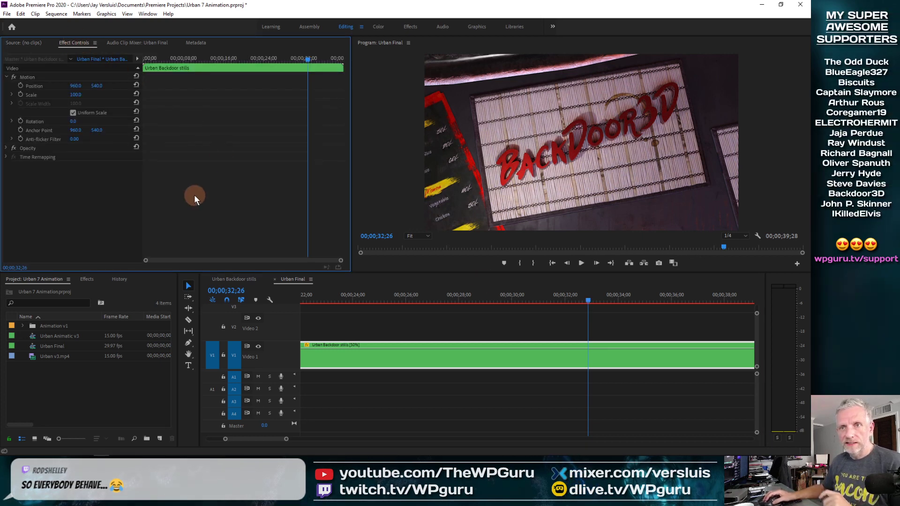
{"action": "left_click", "coordinate": [21, 87]}
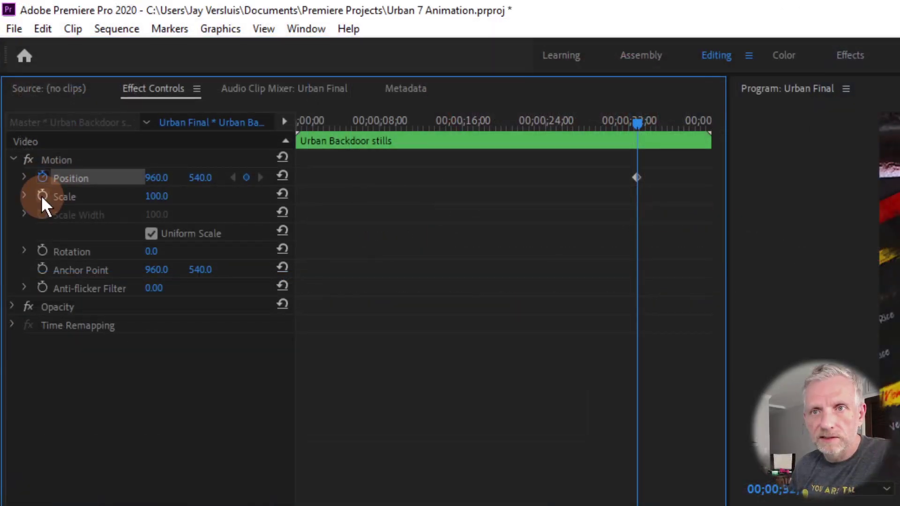
{"action": "left_click", "coordinate": [41, 196]}
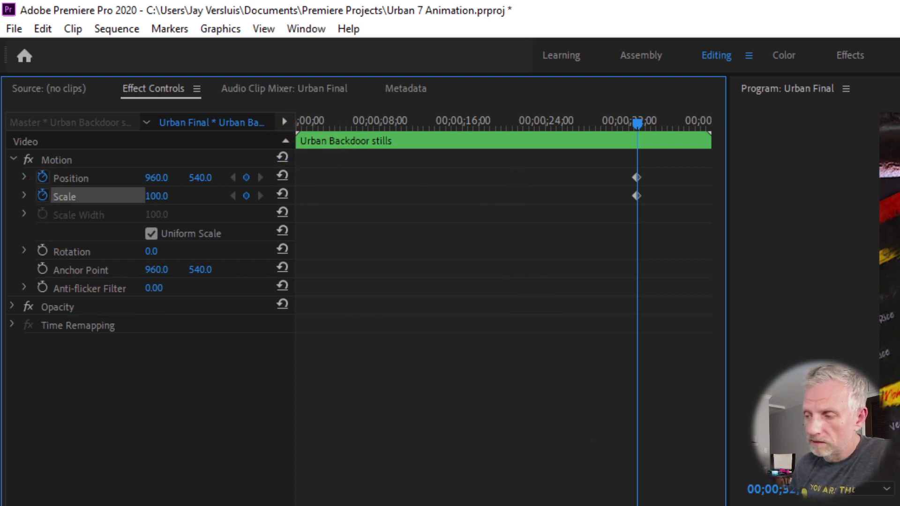
Scrub through the clip in Effect Controls and step frame by frame to its final frame.
{"action": "left_click_drag", "start_coordinate": [637, 124], "coordinate": [299, 124]}
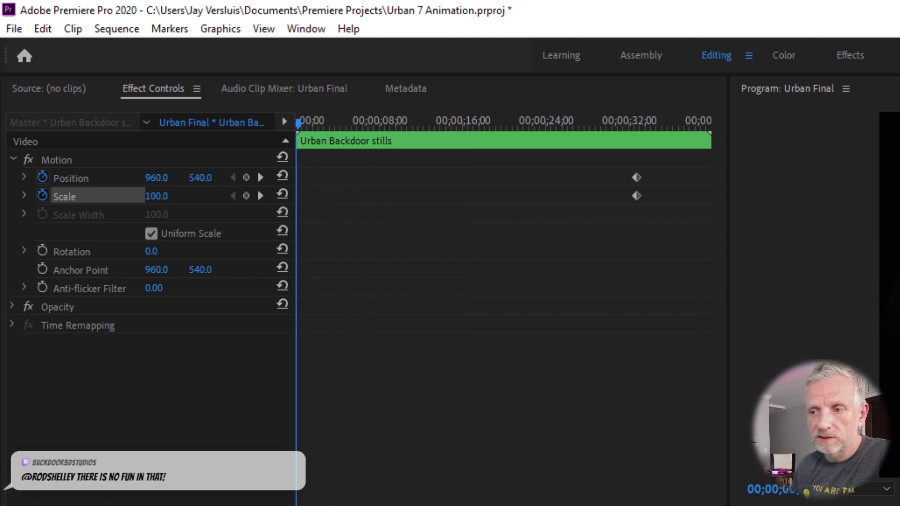
{"action": "left_click_drag", "start_coordinate": [298, 124], "coordinate": [474, 124]}
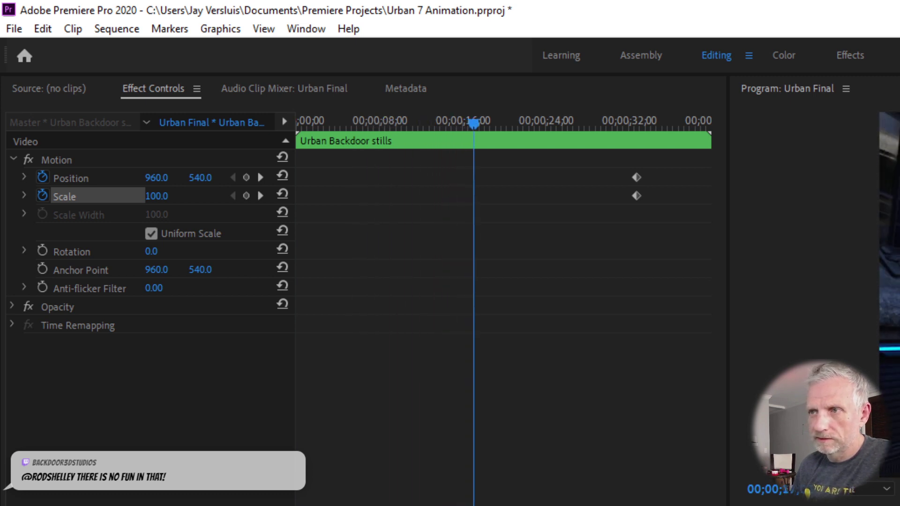
{"action": "left_click", "coordinate": [552, 180]}
{"action": "left_click", "coordinate": [637, 236]}
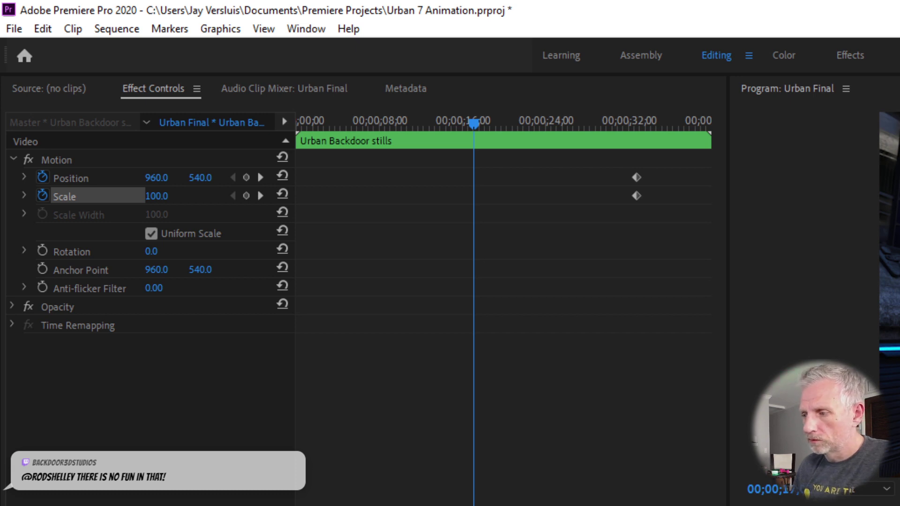
{"action": "left_click_drag", "start_coordinate": [586, 123], "coordinate": [711, 123]}
{"action": "key", "text": "Left"}
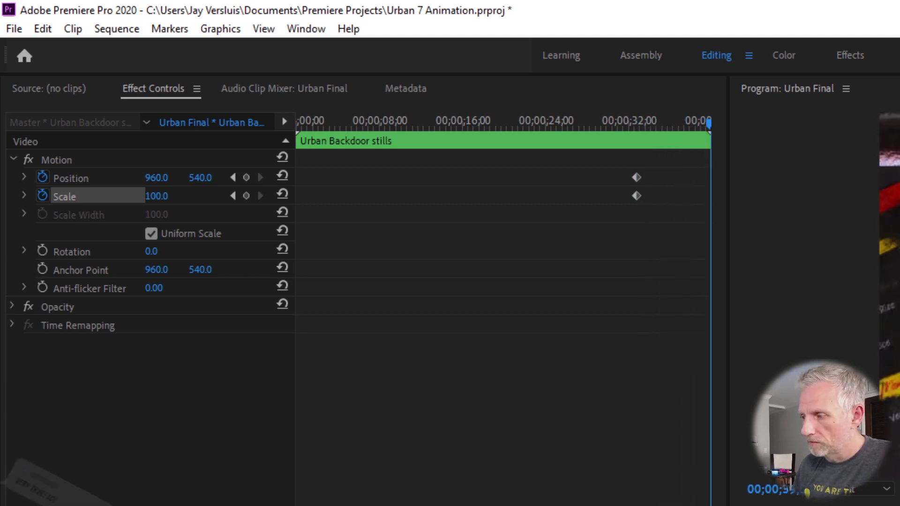
{"action": "key", "text": "Right"}
{"action": "key", "text": "Left"}
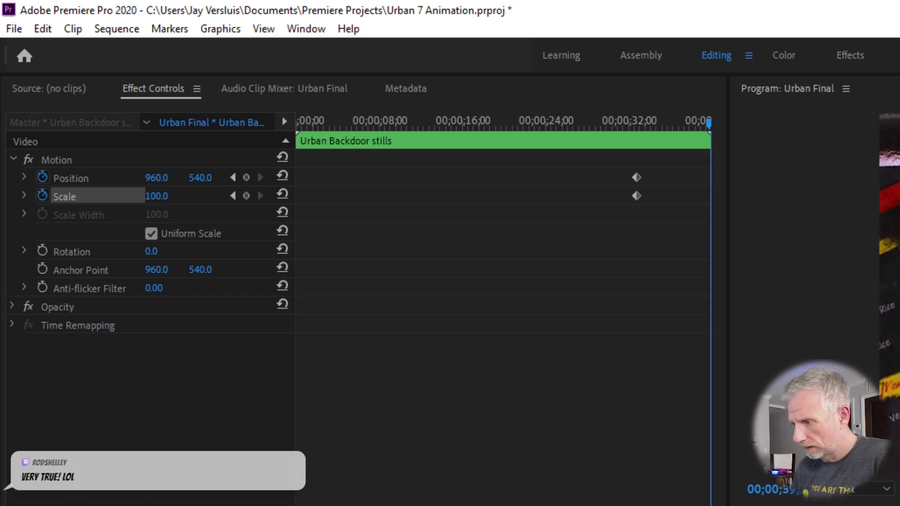
{"action": "key", "text": "Right"}
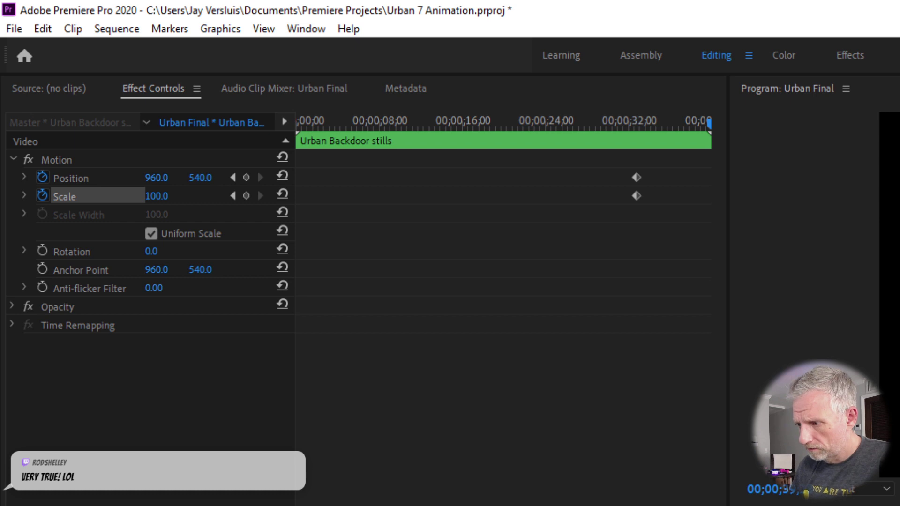
{"action": "key", "text": "Left"}
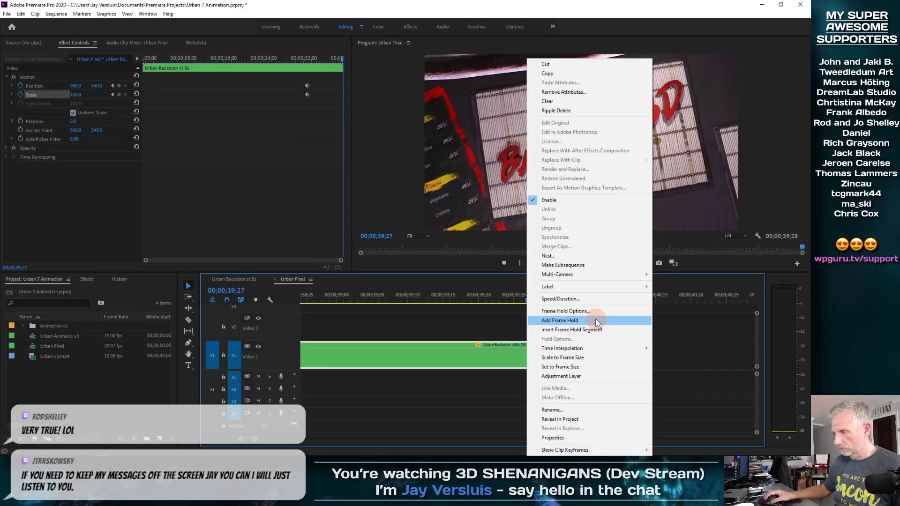
Add a frame hold at the clip's last frame and undo it.
{"action": "left_click", "coordinate": [597, 323]}
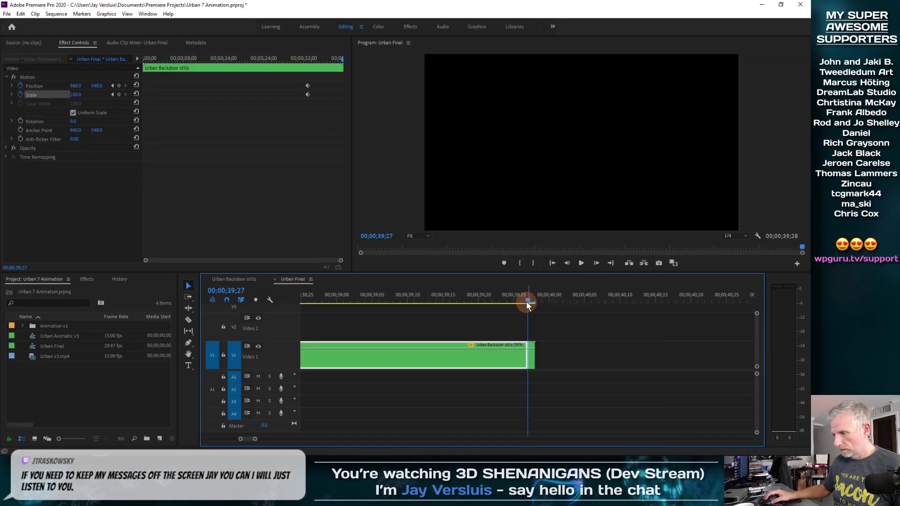
{"action": "mouse_move", "coordinate": [527, 302]}
{"action": "left_mouse_down"}
{"action": "mouse_move", "coordinate": [483, 302]}
{"action": "mouse_move", "coordinate": [539, 298]}
{"action": "mouse_move", "coordinate": [471, 302]}
{"action": "mouse_move", "coordinate": [534, 300]}
{"action": "mouse_move", "coordinate": [524, 305]}
{"action": "left_mouse_up"}
{"action": "key", "text": "ctrl+z"}
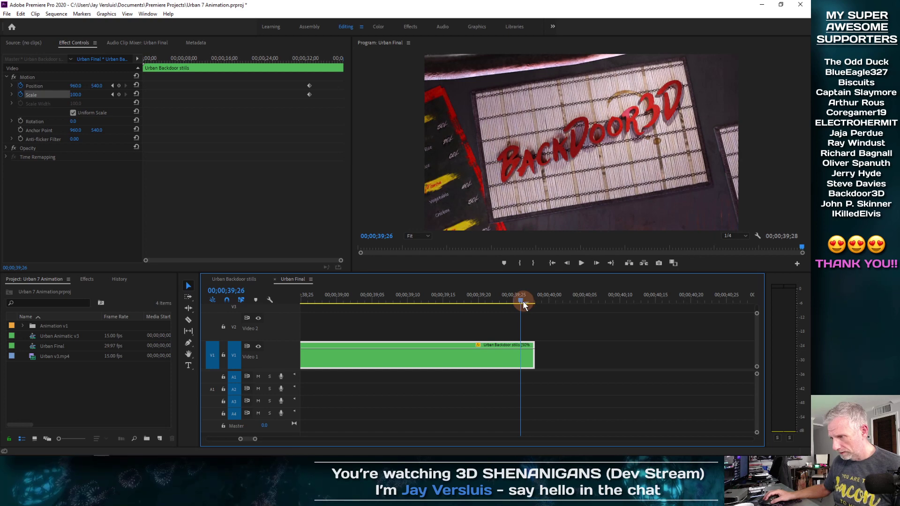
Add a frame hold near the clip's end and lengthen the held-frame segment to about 00;00;41;08.
{"action": "right_click", "coordinate": [524, 360]}
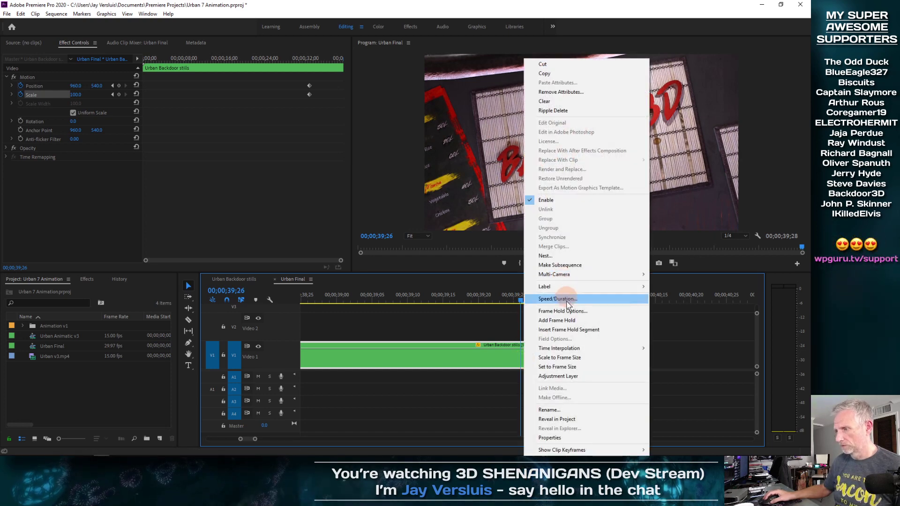
{"action": "left_click", "coordinate": [571, 320]}
{"action": "mouse_move", "coordinate": [521, 300]}
{"action": "left_mouse_down"}
{"action": "mouse_move", "coordinate": [485, 303]}
{"action": "mouse_move", "coordinate": [537, 302]}
{"action": "mouse_move", "coordinate": [514, 302]}
{"action": "mouse_move", "coordinate": [527, 302]}
{"action": "left_mouse_up"}
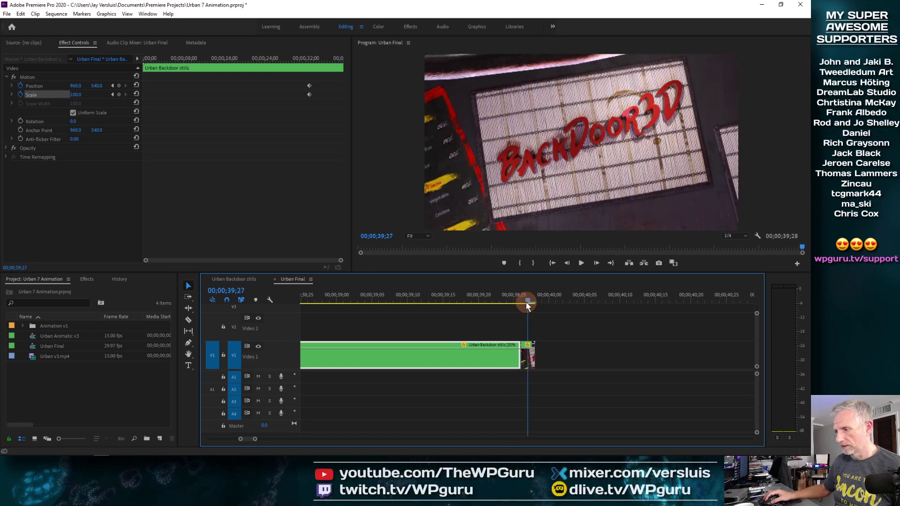
{"action": "left_click_drag", "start_coordinate": [534, 357], "coordinate": [759, 357]}
{"action": "left_click_drag", "start_coordinate": [468, 300], "coordinate": [697, 309]}
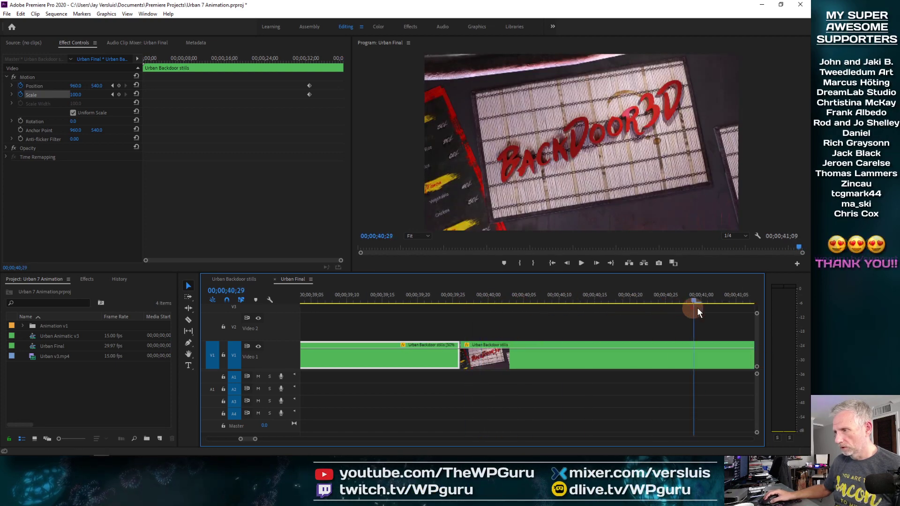
{"action": "left_click_drag", "start_coordinate": [506, 310], "coordinate": [434, 311]}
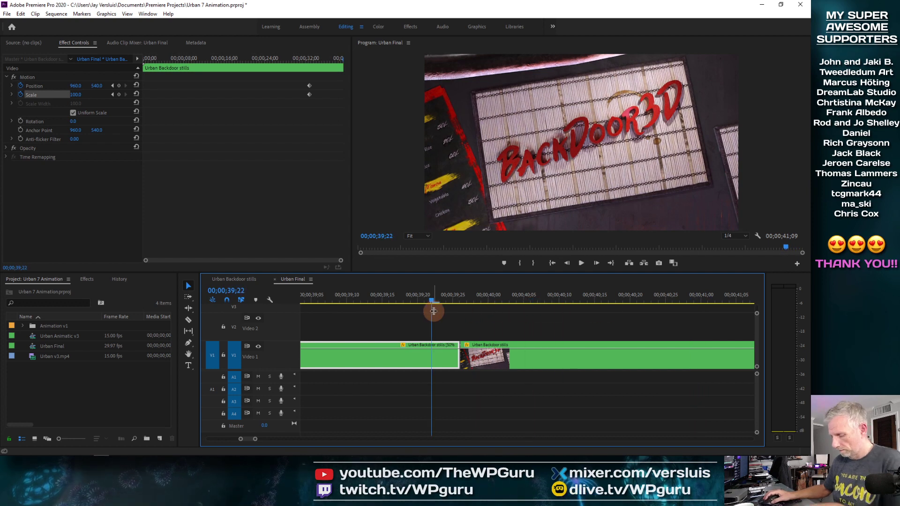
Extend the held-frame segment at the sequence end so it finishes at 00;00;45;00.
{"action": "key", "text": "backslash"}
{"action": "left_click_drag", "start_coordinate": [695, 299], "coordinate": [746, 294]}
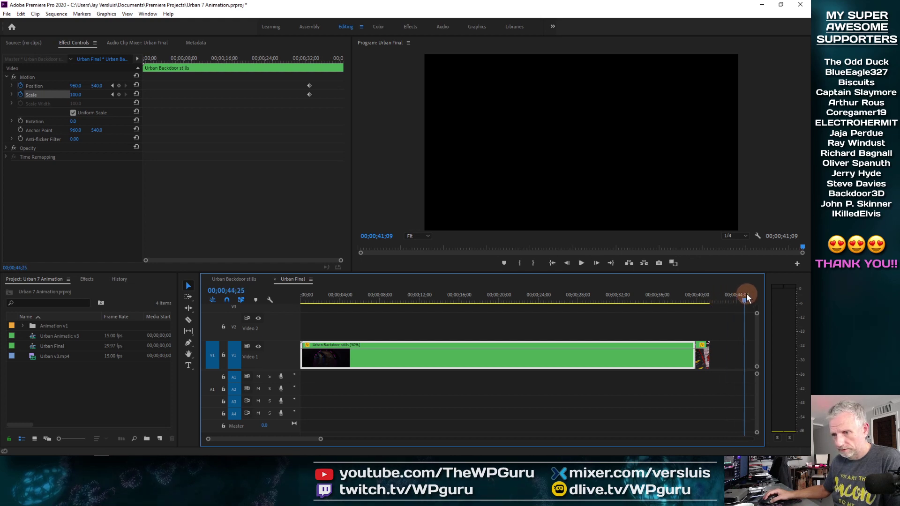
{"action": "left_click_drag", "start_coordinate": [712, 360], "coordinate": [745, 360]}
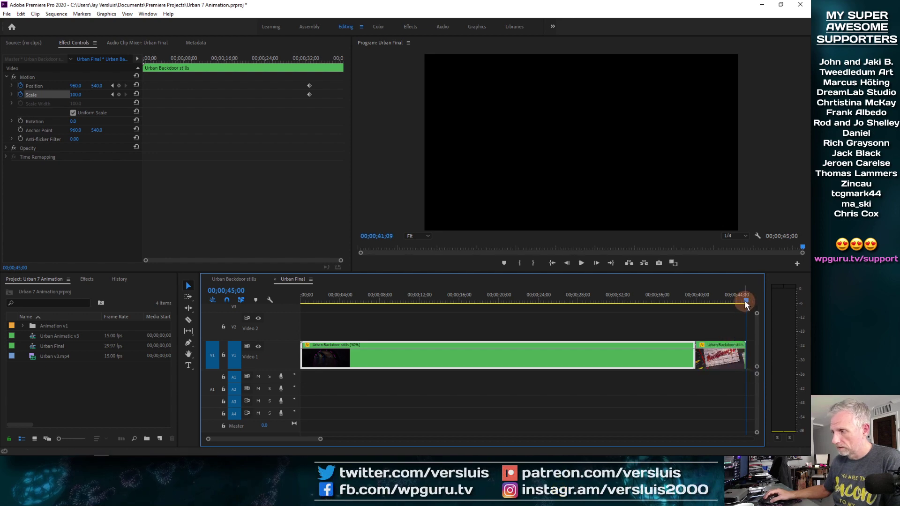
Zoom into the end of the slowed stills clip and add a Position keyframe at 00;00;39;24.
{"action": "left_click_drag", "start_coordinate": [746, 302], "coordinate": [654, 307]}
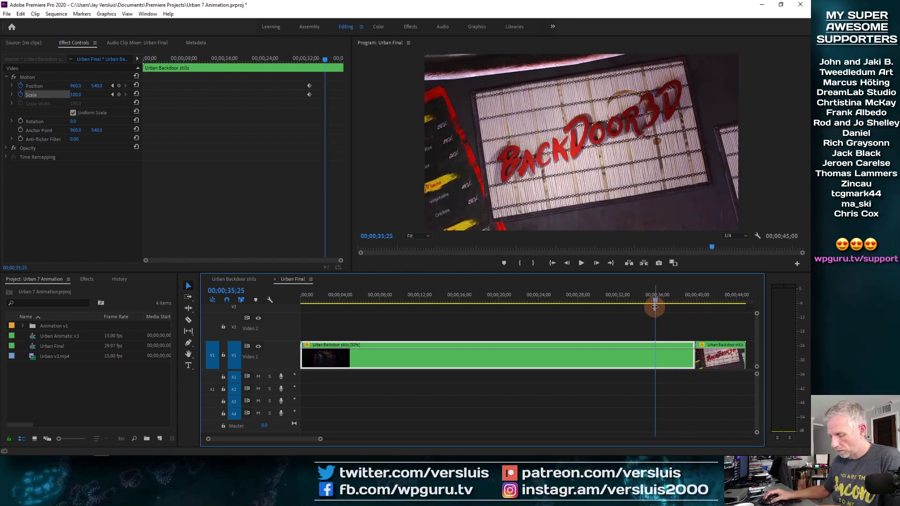
{"action": "key", "text": "="}
{"action": "key", "text": "="}
{"action": "key", "text": "="}
{"action": "key", "text": "="}
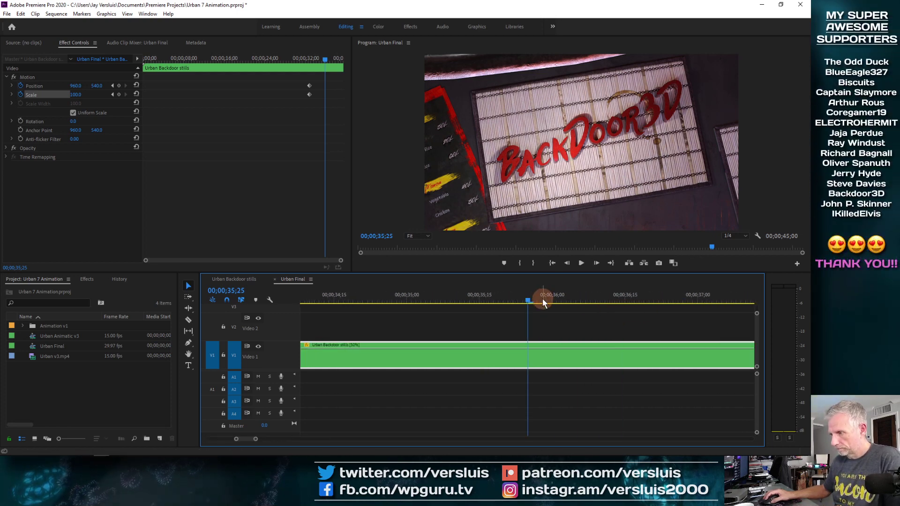
{"action": "left_click_drag", "start_coordinate": [533, 300], "coordinate": [690, 330]}
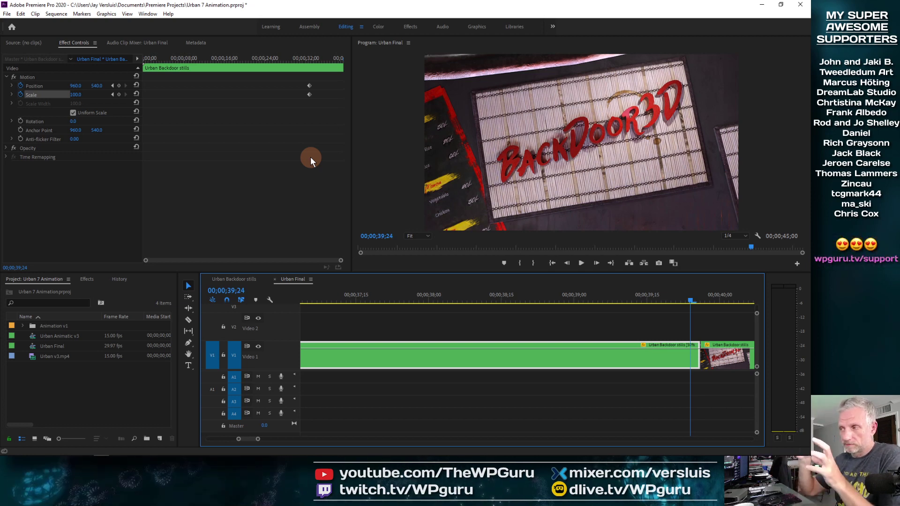
{"action": "left_click", "coordinate": [118, 85]}
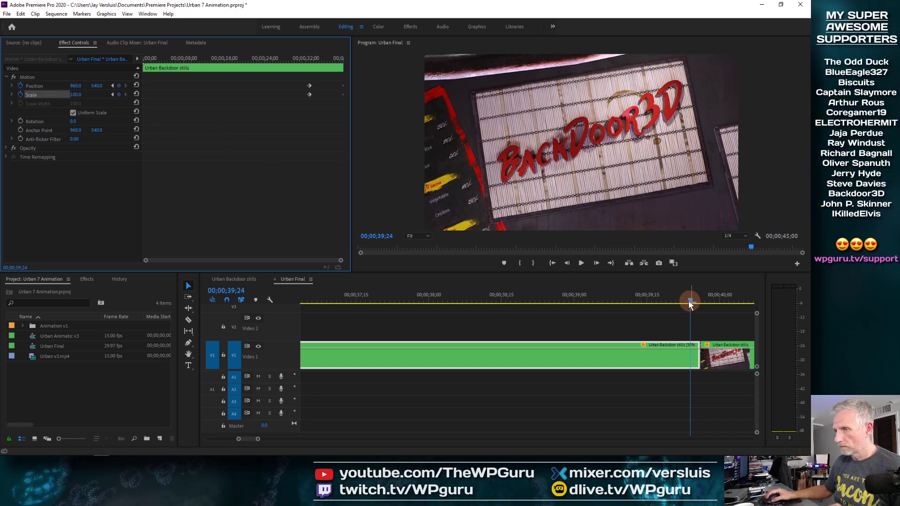
Enable Rotation keyframing at 00;00;32;26 and add a Rotation keyframe at 00;00;39;24.
{"action": "left_click", "coordinate": [331, 86]}
{"action": "mouse_move", "coordinate": [328, 57]}
{"action": "left_mouse_down"}
{"action": "mouse_move", "coordinate": [348, 60]}
{"action": "mouse_move", "coordinate": [319, 62]}
{"action": "mouse_move", "coordinate": [339, 66]}
{"action": "left_mouse_up"}
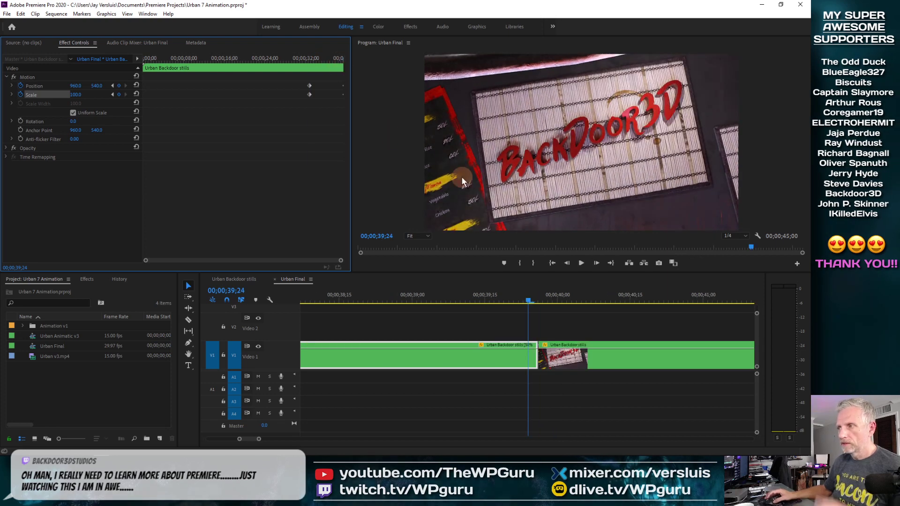
{"action": "mouse_move", "coordinate": [76, 97]}
{"action": "left_mouse_down"}
{"action": "mouse_move", "coordinate": [89, 94]}
{"action": "mouse_move", "coordinate": [82, 94]}
{"action": "left_mouse_up"}
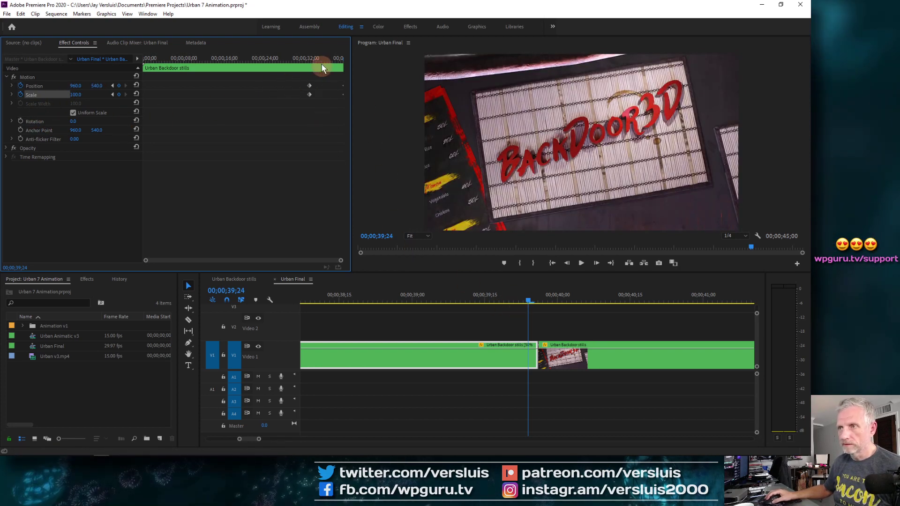
{"action": "left_click", "coordinate": [310, 58]}
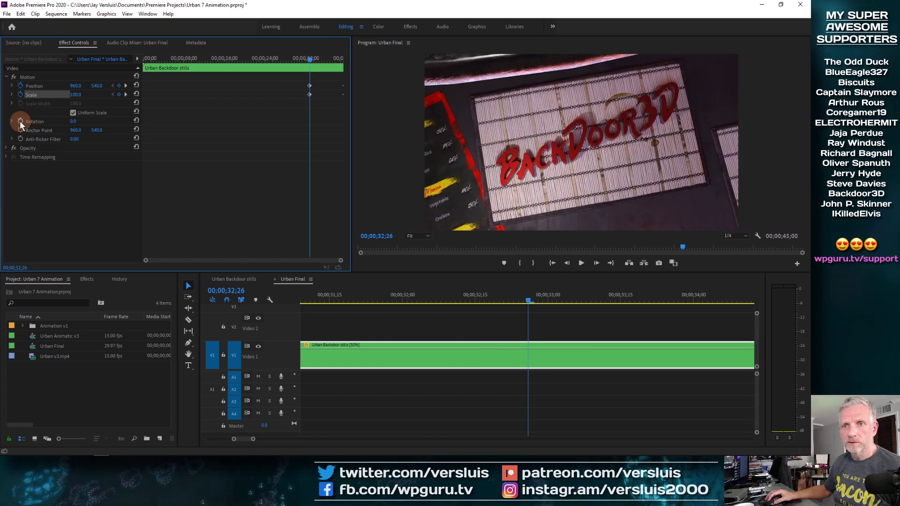
{"action": "left_click", "coordinate": [19, 121]}
{"action": "left_click", "coordinate": [329, 58]}
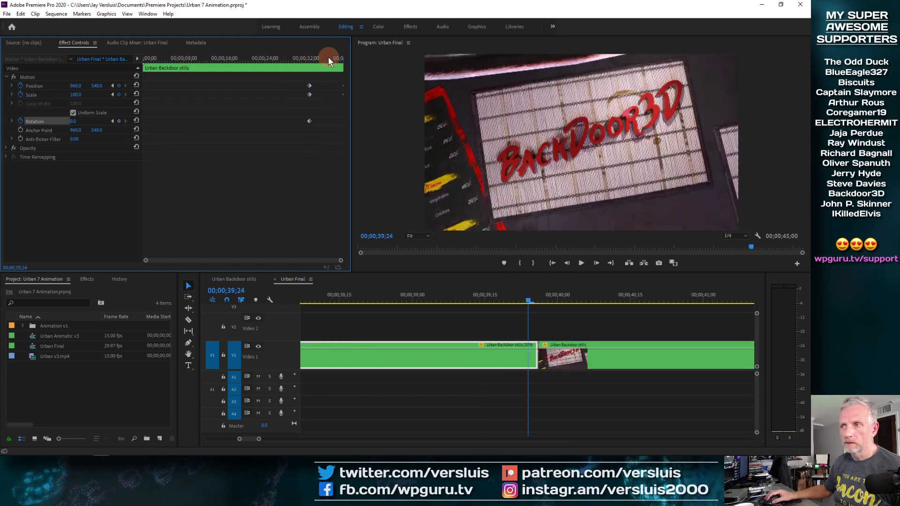
{"action": "left_click", "coordinate": [119, 122]}
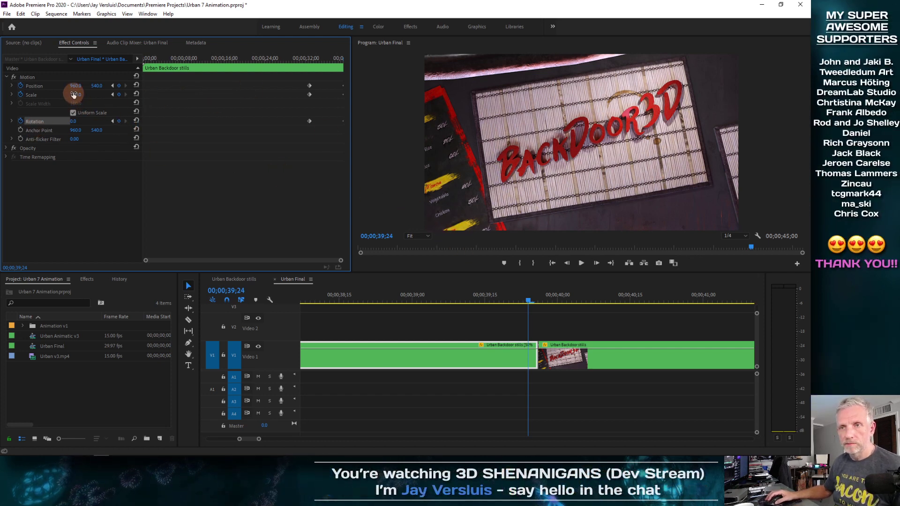
Adjust Scale, Rotation and Position at 00;00;39;24, setting Scale to 140.
{"action": "left_click_drag", "start_coordinate": [74, 96], "coordinate": [102, 91]}
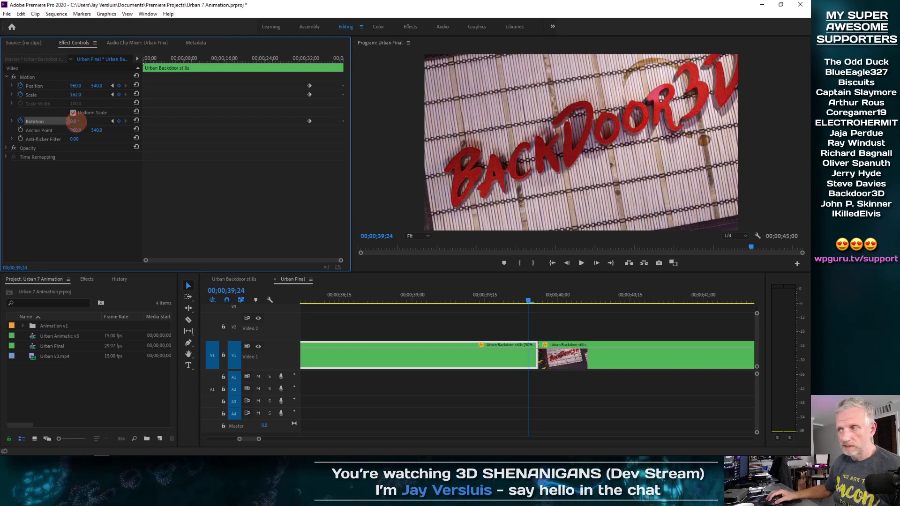
{"action": "left_click_drag", "start_coordinate": [75, 121], "coordinate": [85, 121]}
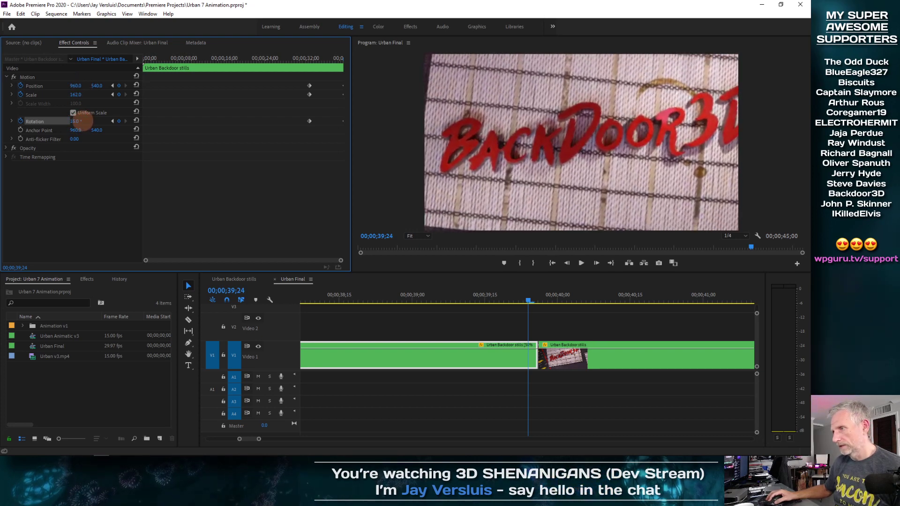
{"action": "mouse_move", "coordinate": [94, 88]}
{"action": "left_mouse_down"}
{"action": "mouse_move", "coordinate": [2, 88]}
{"action": "mouse_move", "coordinate": [105, 86]}
{"action": "left_mouse_up"}
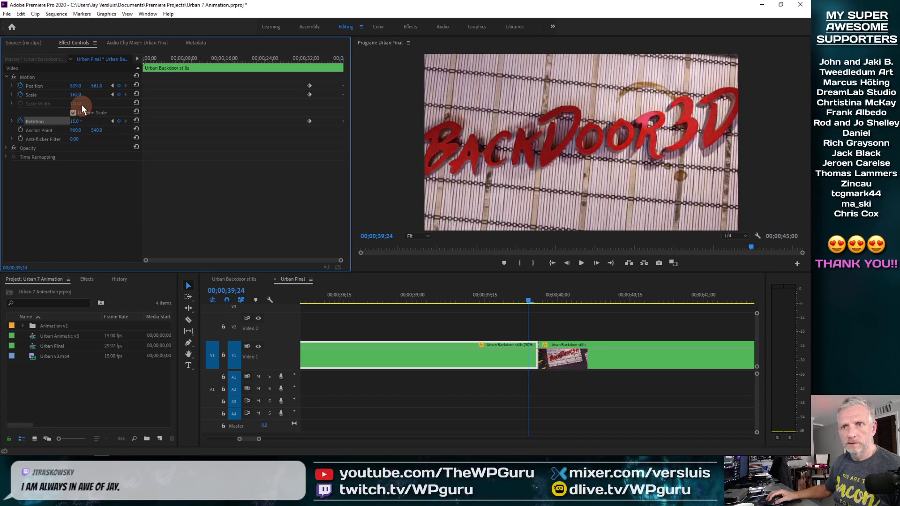
{"action": "type", "text": "140"}
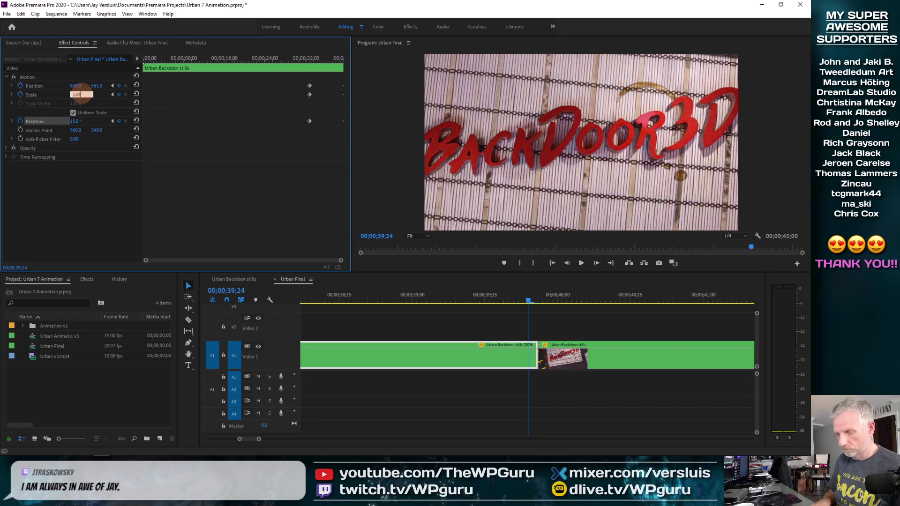
{"action": "key", "text": "Return"}
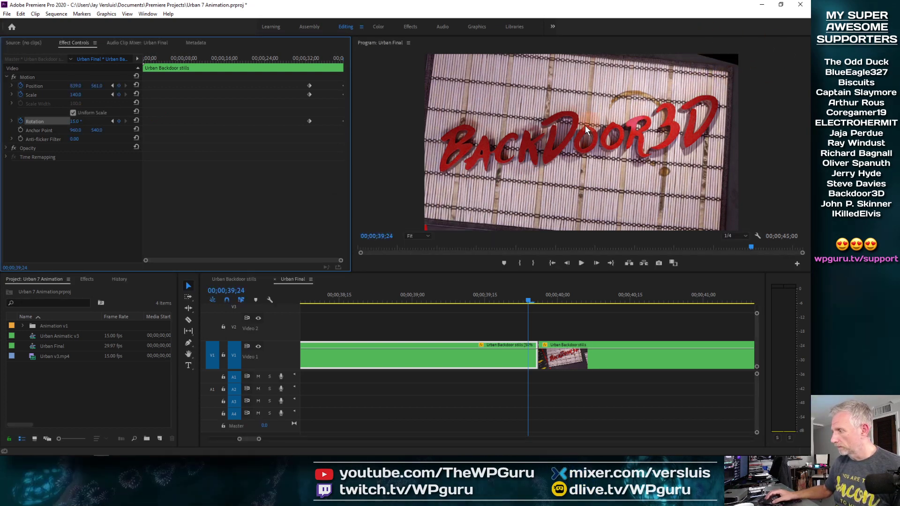
Set Scale to 145 and nudge Position X to 858.
{"action": "left_click", "coordinate": [76, 94]}
{"action": "type", "text": "145"}
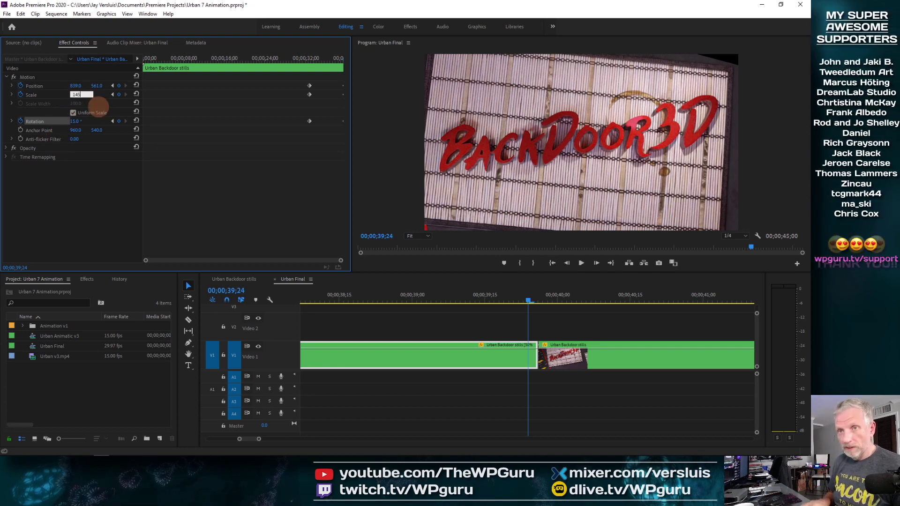
{"action": "key", "text": "Return"}
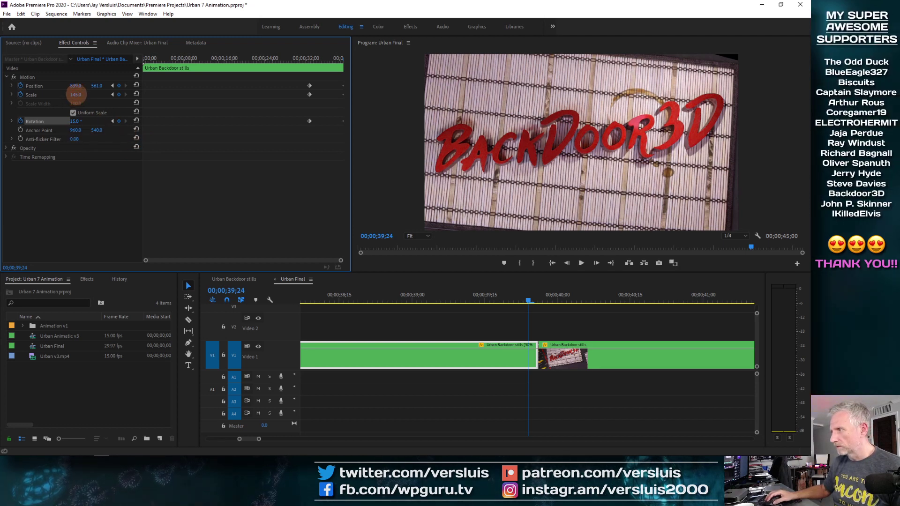
{"action": "left_click", "coordinate": [76, 94]}
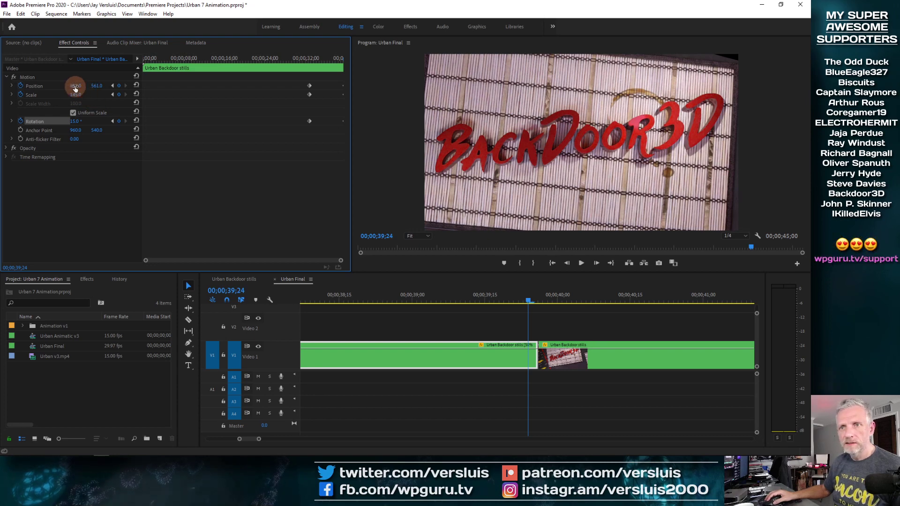
{"action": "left_click_drag", "start_coordinate": [76, 85], "coordinate": [92, 89]}
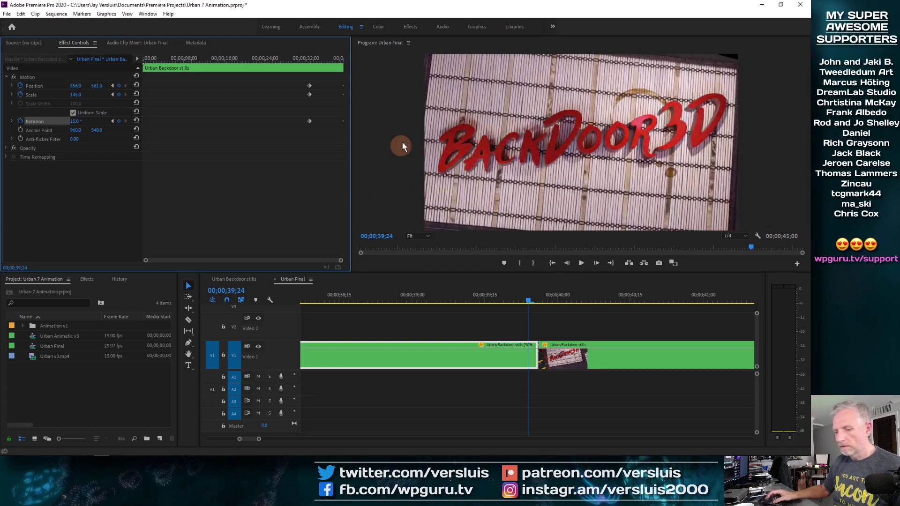
Show Safe Margins in the Program Monitor and set Scale to 150.
{"action": "right_click", "coordinate": [529, 126]}
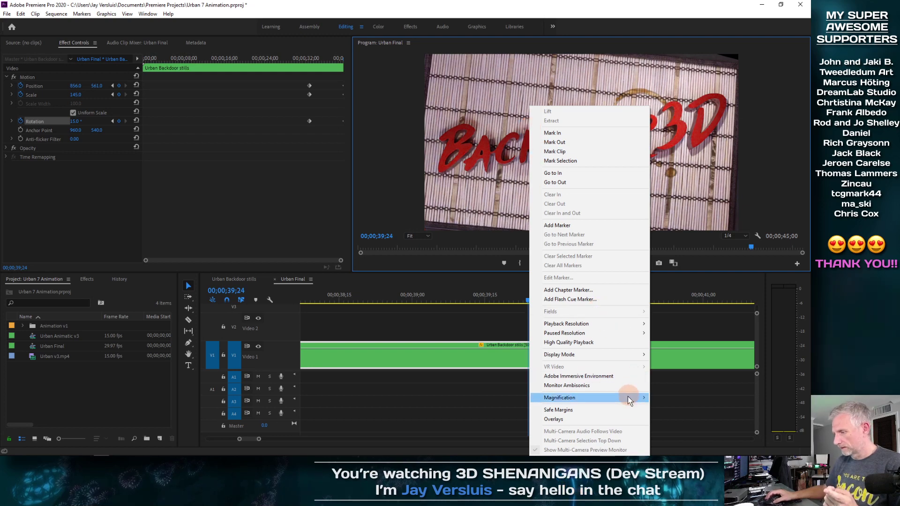
{"action": "left_click", "coordinate": [623, 411]}
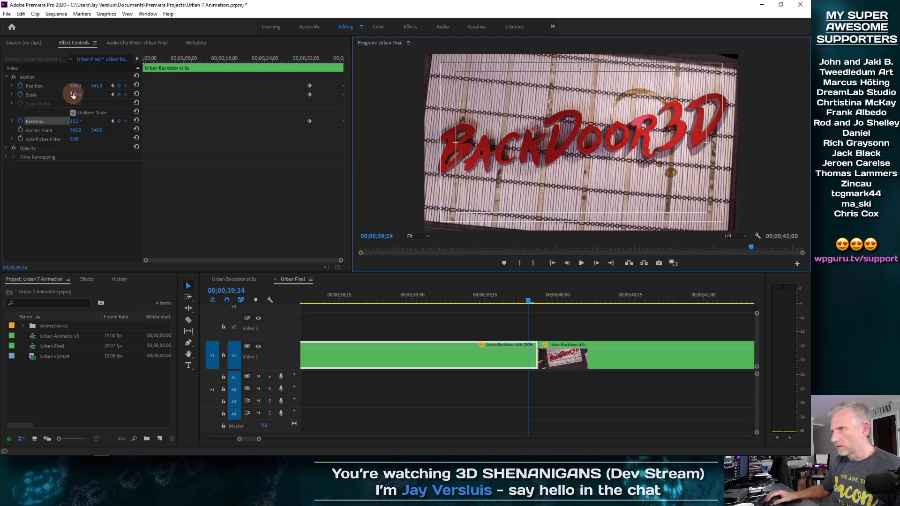
{"action": "left_click_drag", "start_coordinate": [73, 95], "coordinate": [129, 103]}
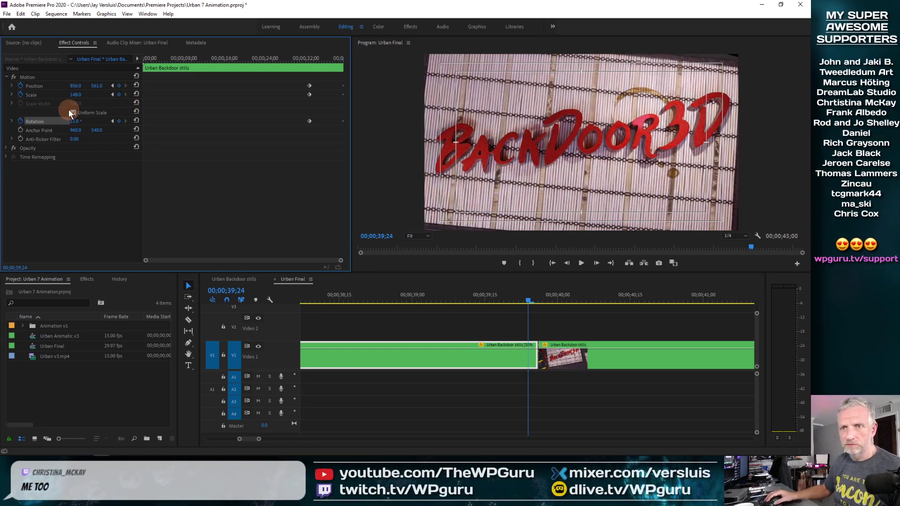
{"action": "left_click", "coordinate": [76, 97]}
{"action": "type", "text": "150"}
{"action": "key", "text": "Return"}
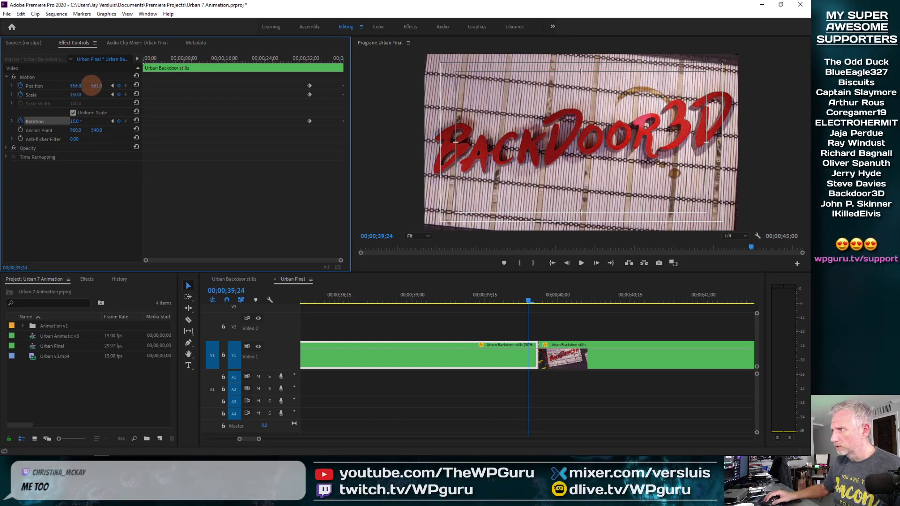
Set Position Y to 543 and fine-tune Rotation and Position to frame the sign.
{"action": "left_click_drag", "start_coordinate": [94, 87], "coordinate": [79, 86]}
{"action": "left_click", "coordinate": [98, 85]}
{"action": "type", "text": "573"}
{"action": "key", "text": "Return"}
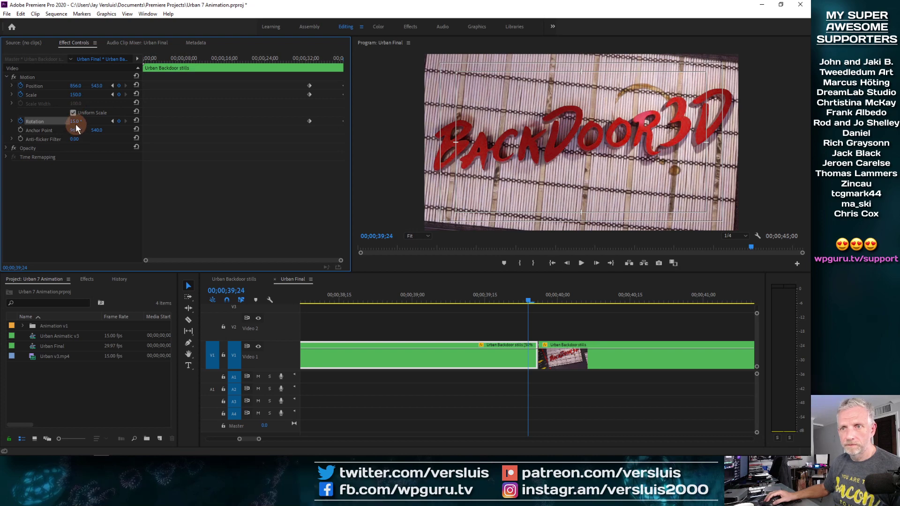
{"action": "left_click_drag", "start_coordinate": [75, 124], "coordinate": [71, 121]}
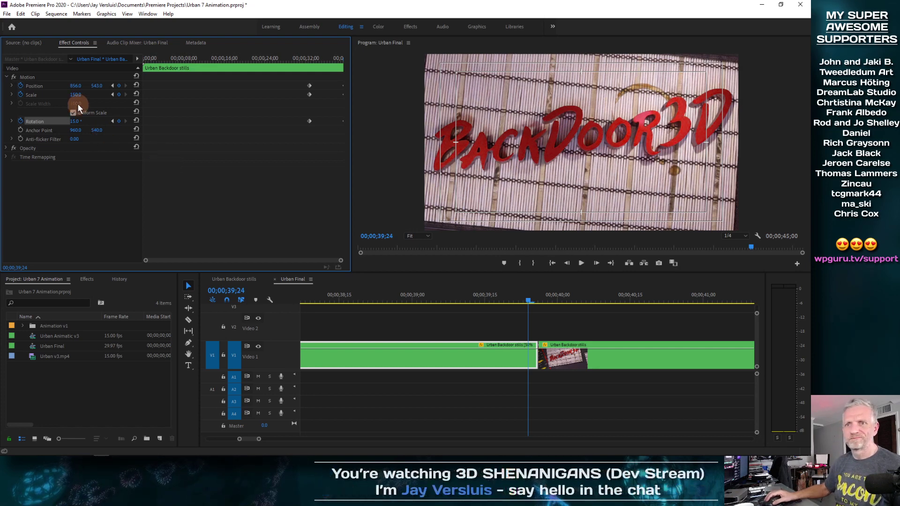
{"action": "left_click_drag", "start_coordinate": [95, 87], "coordinate": [126, 83]}
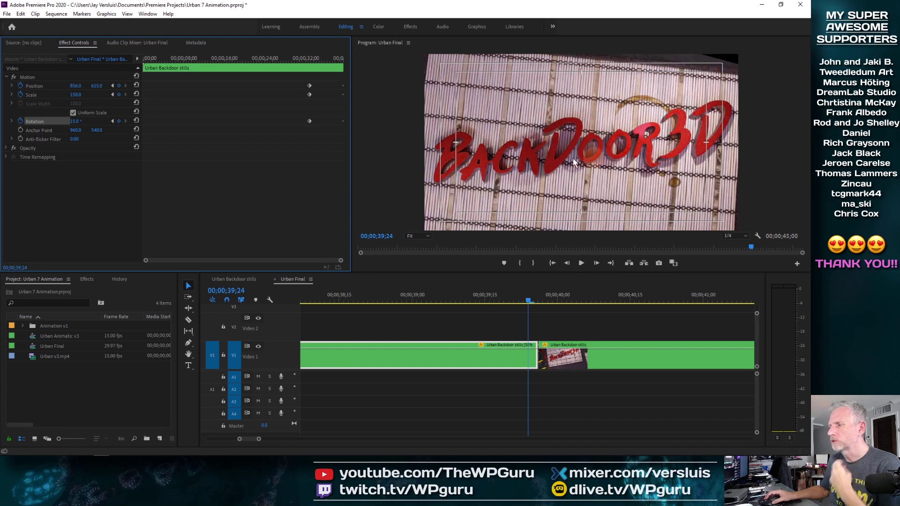
Turn off Safe Margins and move both stills clips from Video 1 up to Video 2.
{"action": "right_click", "coordinate": [679, 154]}
{"action": "left_click", "coordinate": [744, 409]}
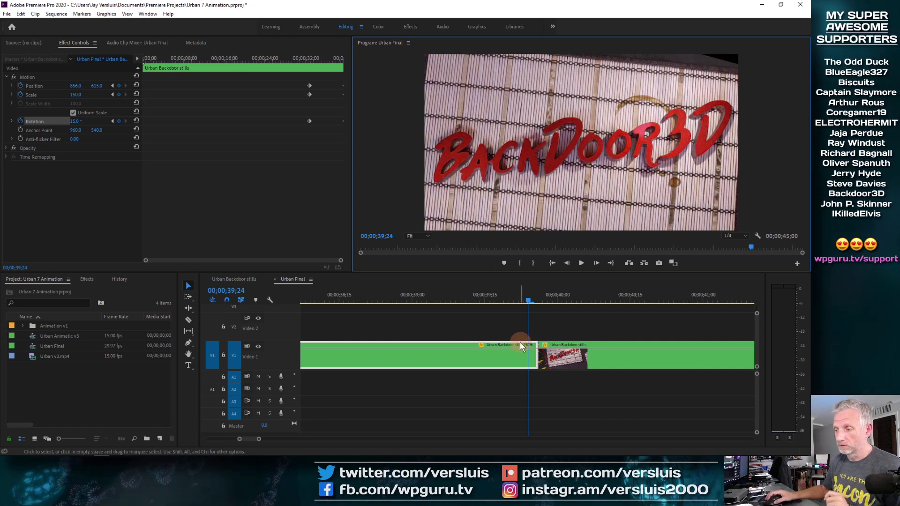
{"action": "left_click_drag", "start_coordinate": [482, 359], "coordinate": [478, 327]}
{"action": "left_click_drag", "start_coordinate": [587, 362], "coordinate": [580, 328]}
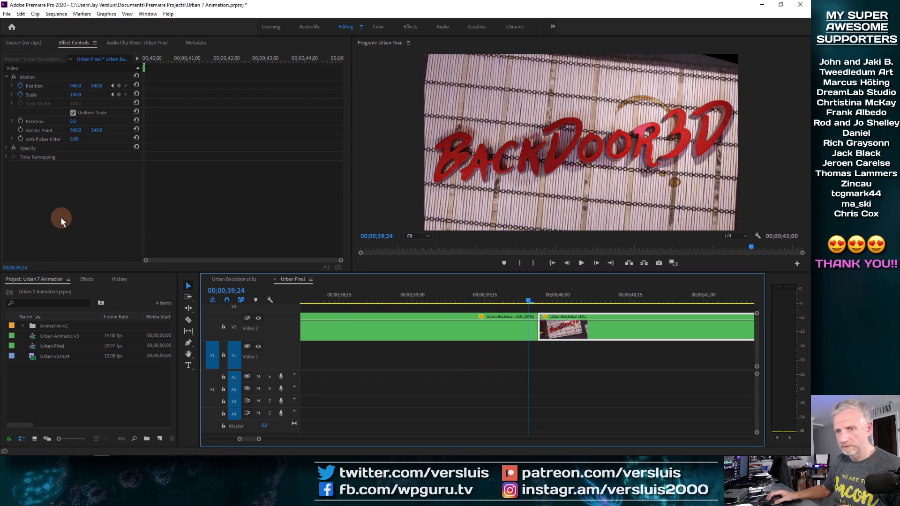
Create a new 1920×1080 color matte with a 29.97 fps drop-frame timebase in the project.
{"action": "right_click", "coordinate": [18, 387]}
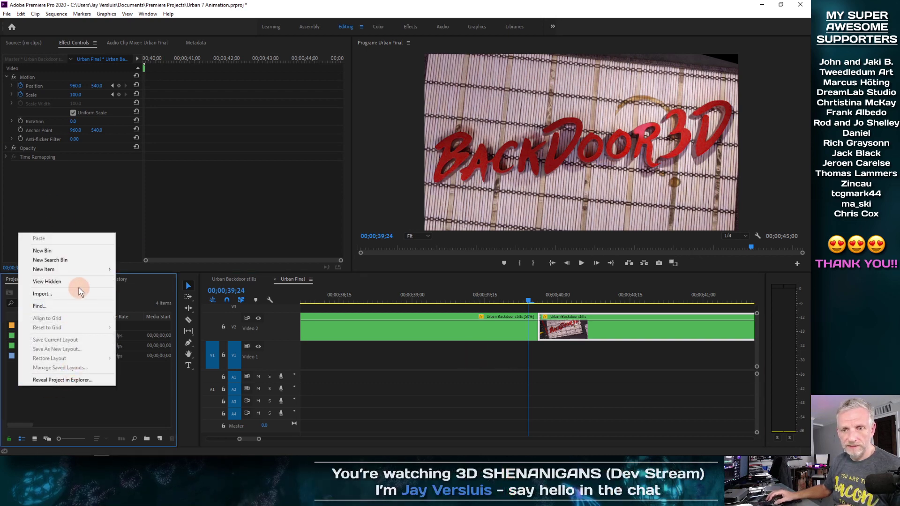
{"action": "mouse_move", "coordinate": [82, 270]}
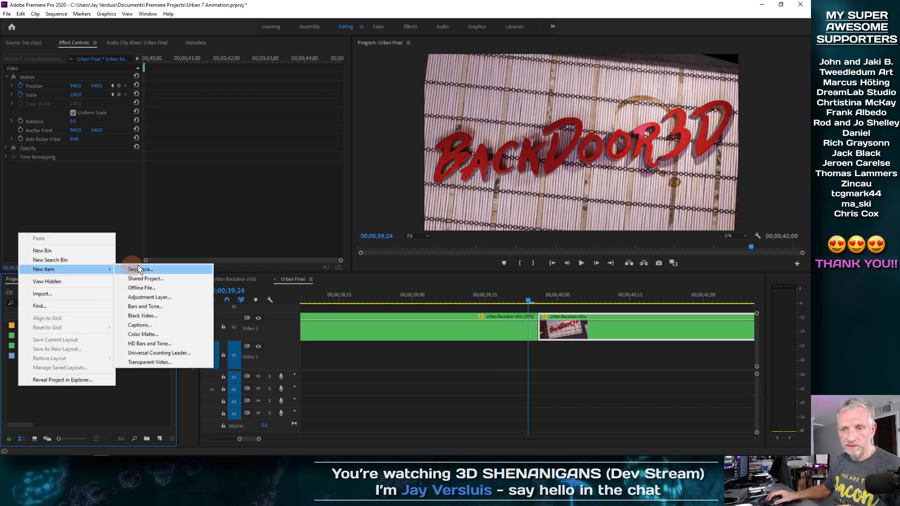
{"action": "left_click", "coordinate": [176, 334]}
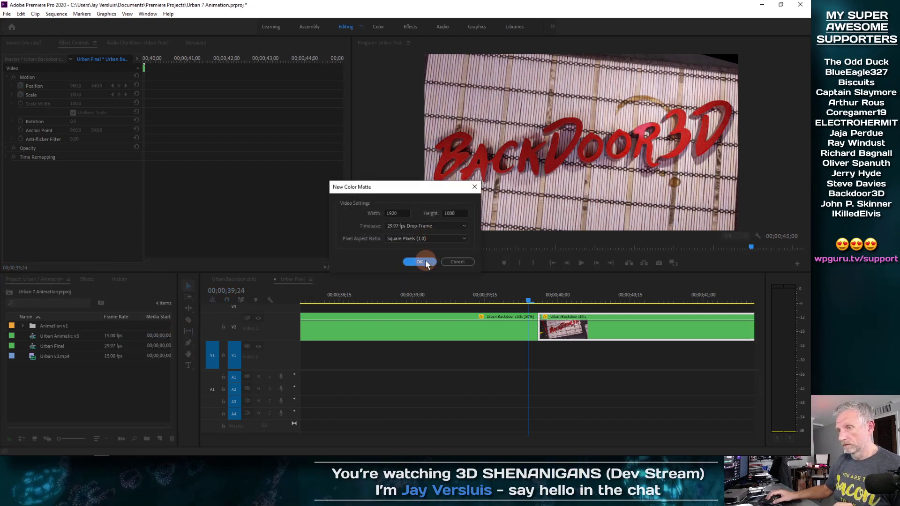
{"action": "left_click", "coordinate": [426, 261]}
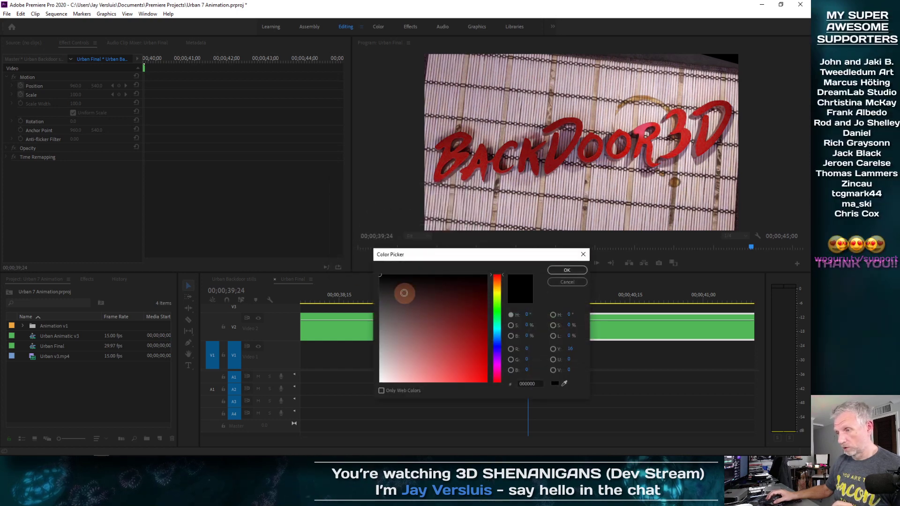
Sample a matte color with the eyedropper from the dark upper-right corner of the sign image.
{"action": "left_click", "coordinate": [564, 384]}
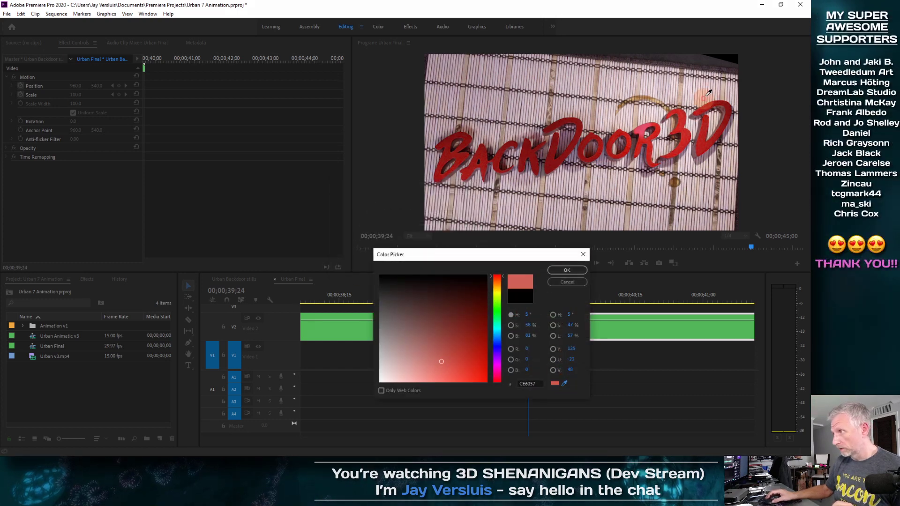
{"action": "left_click", "coordinate": [723, 60]}
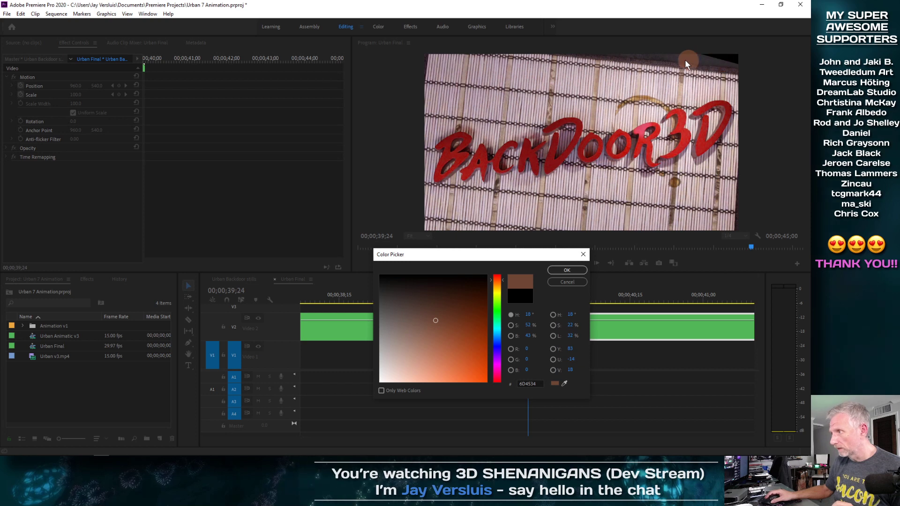
{"action": "left_click", "coordinate": [564, 384]}
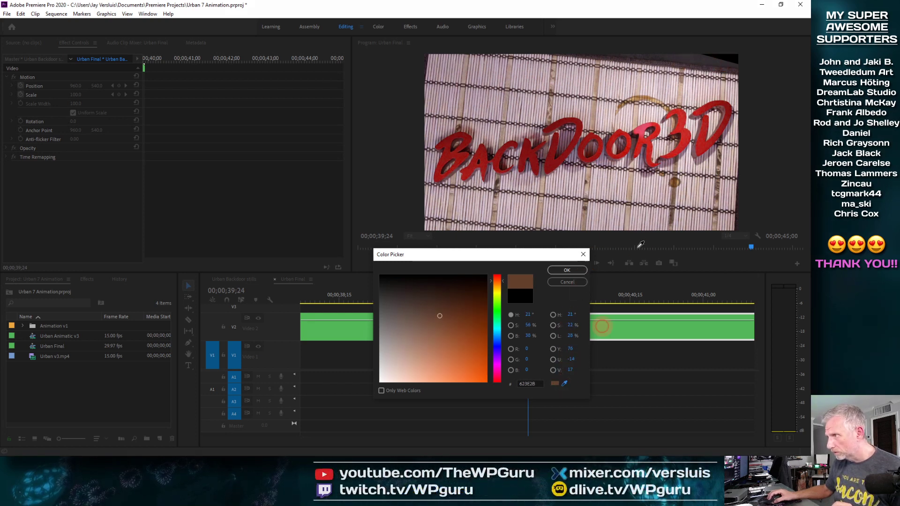
{"action": "left_click", "coordinate": [703, 60]}
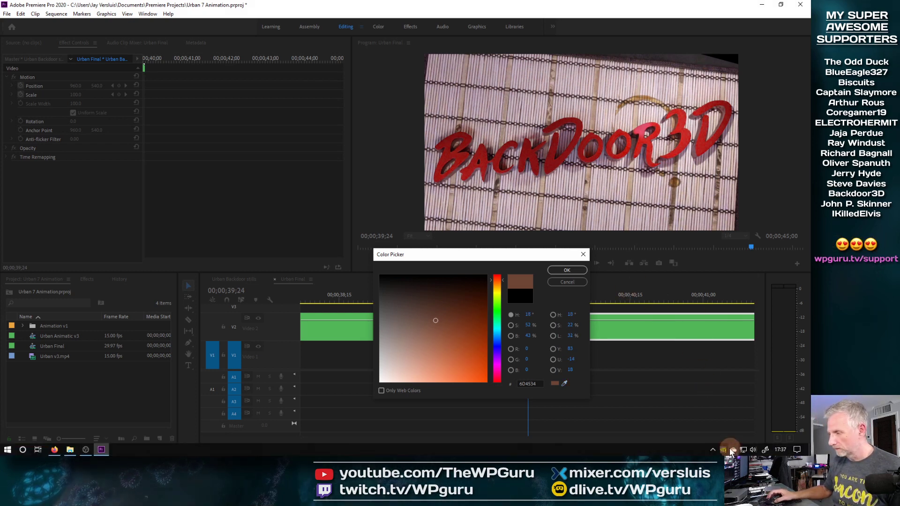
{"action": "left_click", "coordinate": [711, 450]}
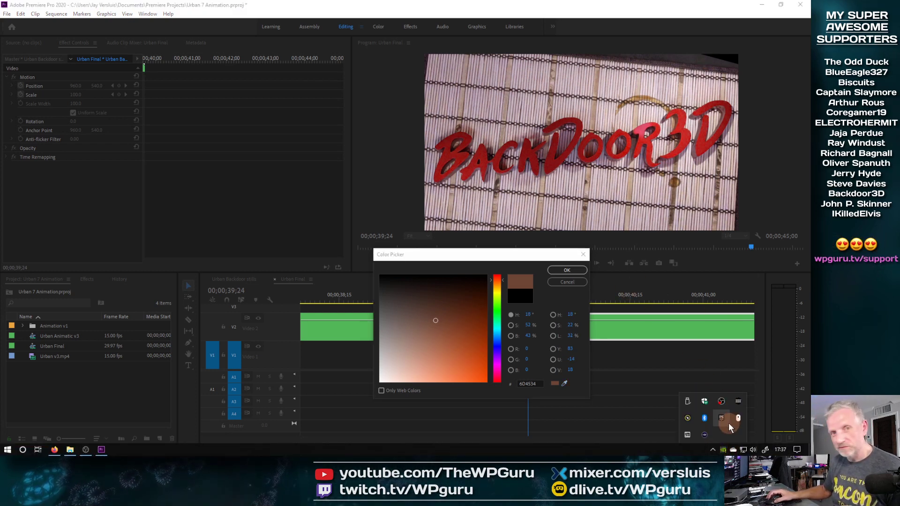
{"action": "left_click", "coordinate": [686, 419]}
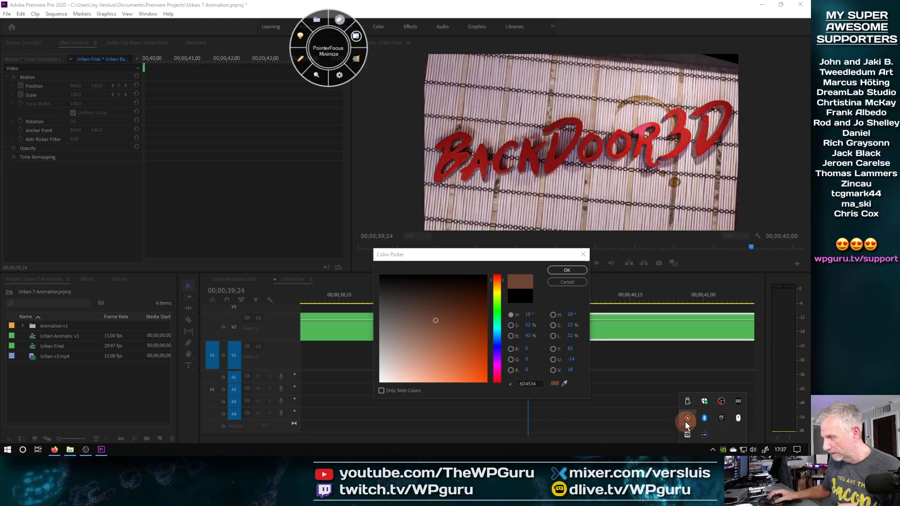
{"action": "left_click", "coordinate": [356, 59]}
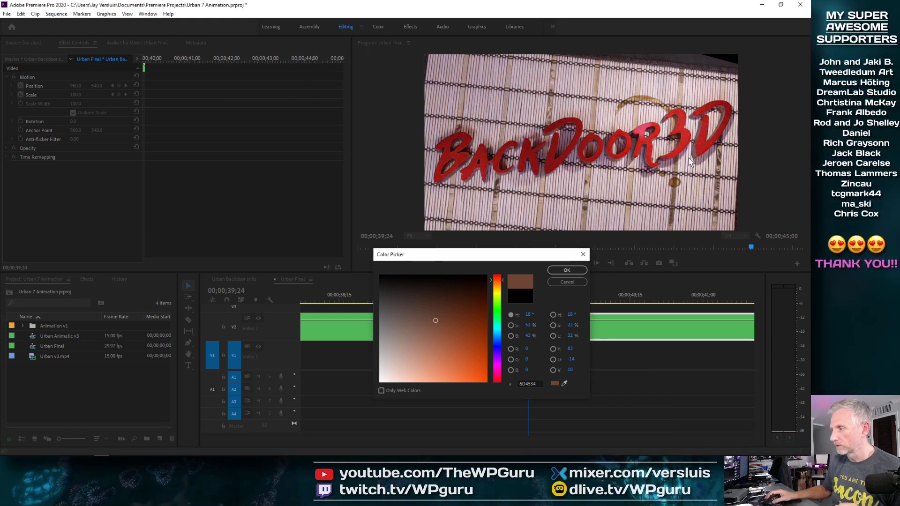
Resample the matte color with the eyedropper as dark grey 352E32 from the image and accept it.
{"action": "left_click", "coordinate": [564, 383]}
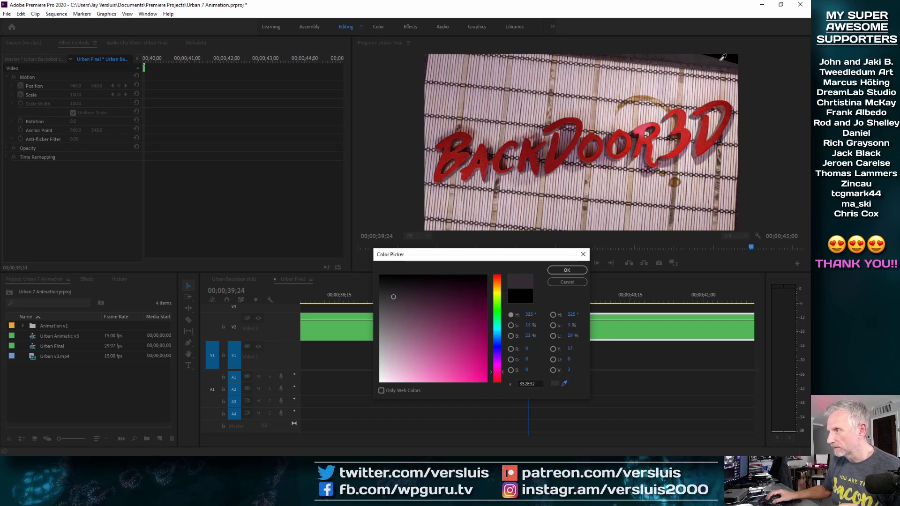
{"action": "left_click", "coordinate": [580, 271]}
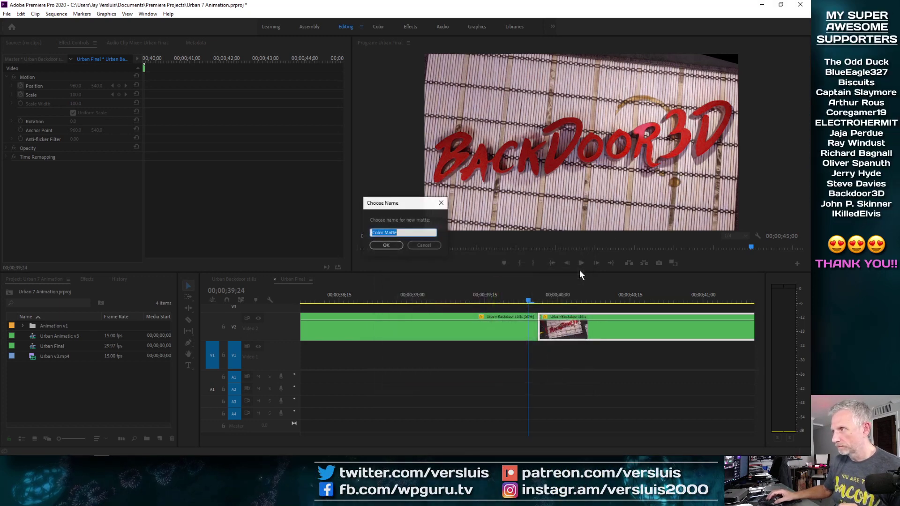
Name the new color matte Grey.
{"action": "type", "text": "Gre"}
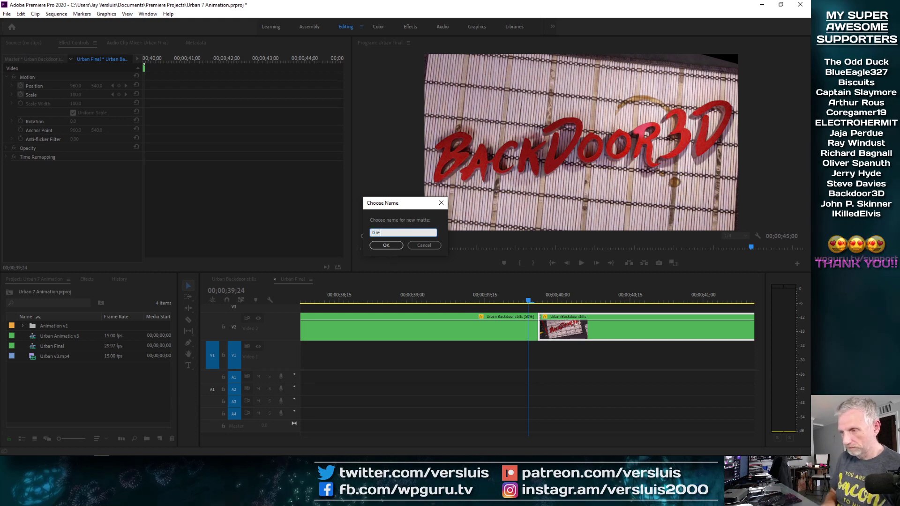
{"action": "type", "text": "y"}
{"action": "key", "text": "Return"}
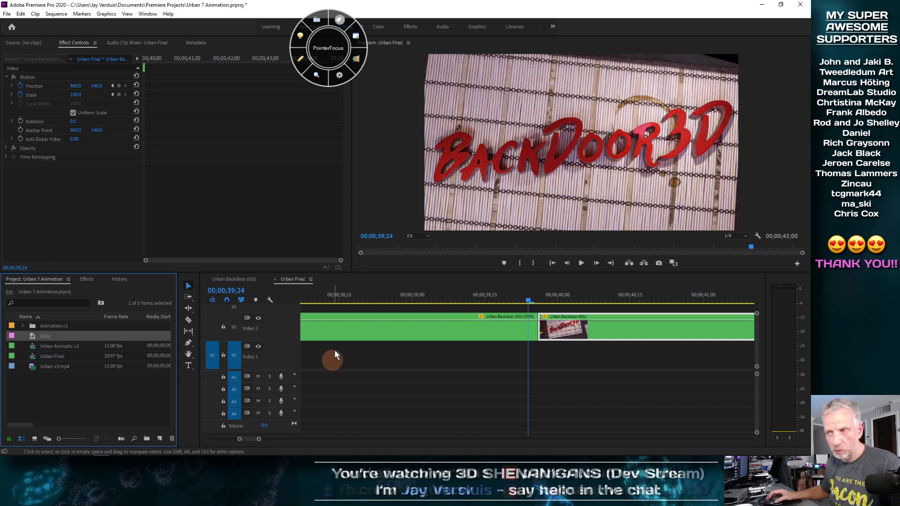
{"action": "left_click", "coordinate": [357, 41]}
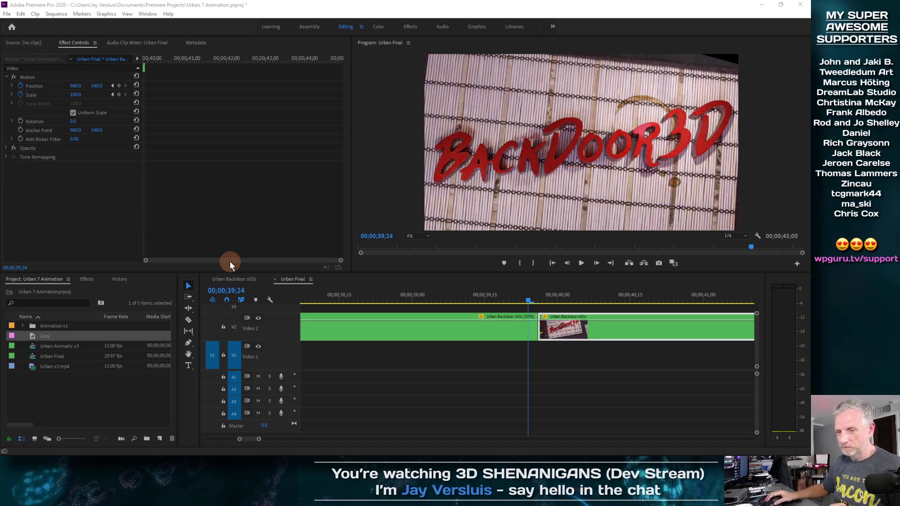
Set the Grey color matte's clip duration in Speed/Duration.
{"action": "right_click", "coordinate": [34, 337]}
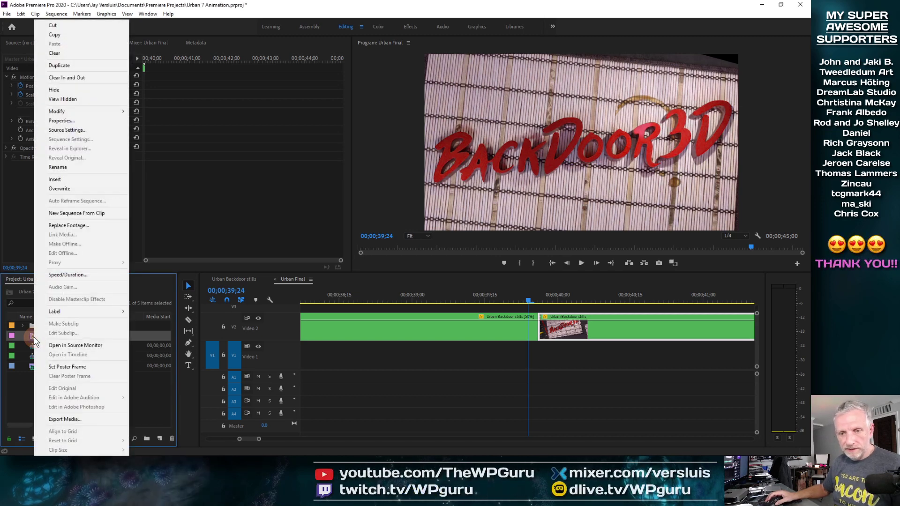
{"action": "left_click", "coordinate": [87, 275]}
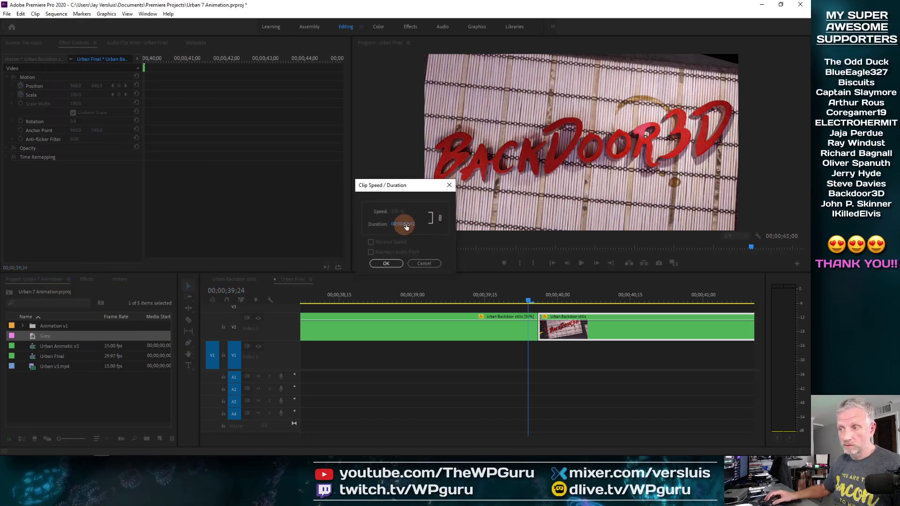
{"action": "left_click", "coordinate": [421, 230]}
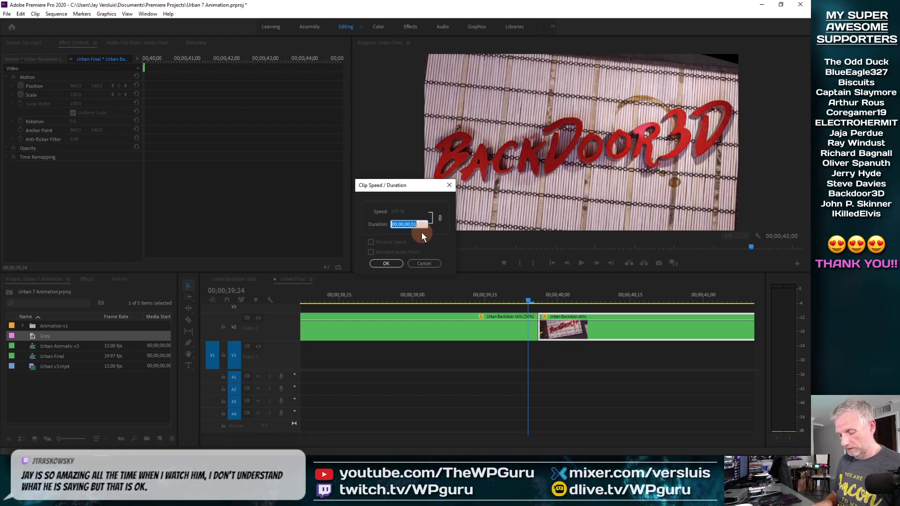
{"action": "key", "text": "Return"}
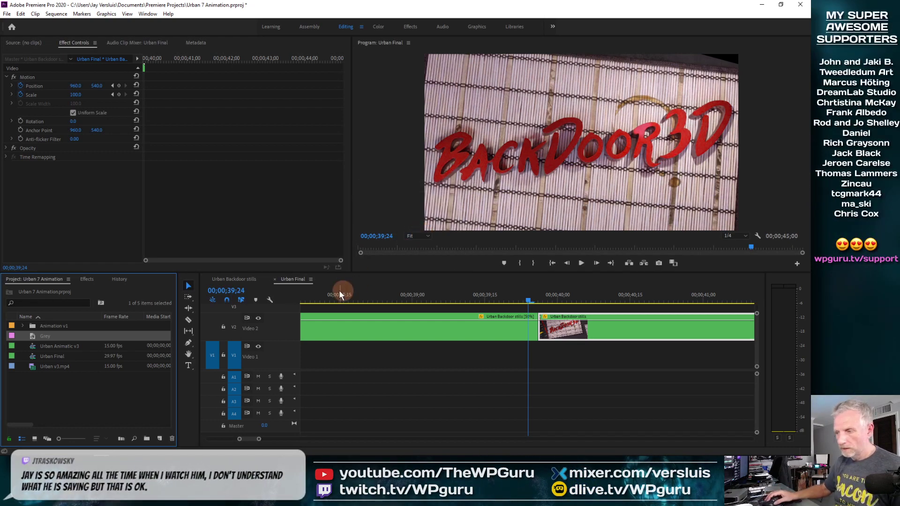
Place the Grey matte on Video 1 beneath the stills clips in the Urban Final sequence.
{"action": "left_click_drag", "start_coordinate": [40, 337], "coordinate": [375, 353]}
{"action": "left_click", "coordinate": [504, 341]}
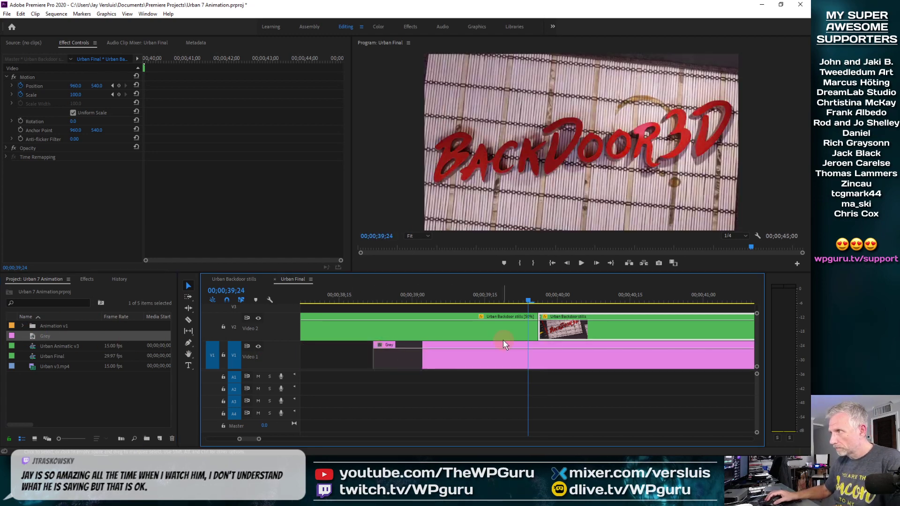
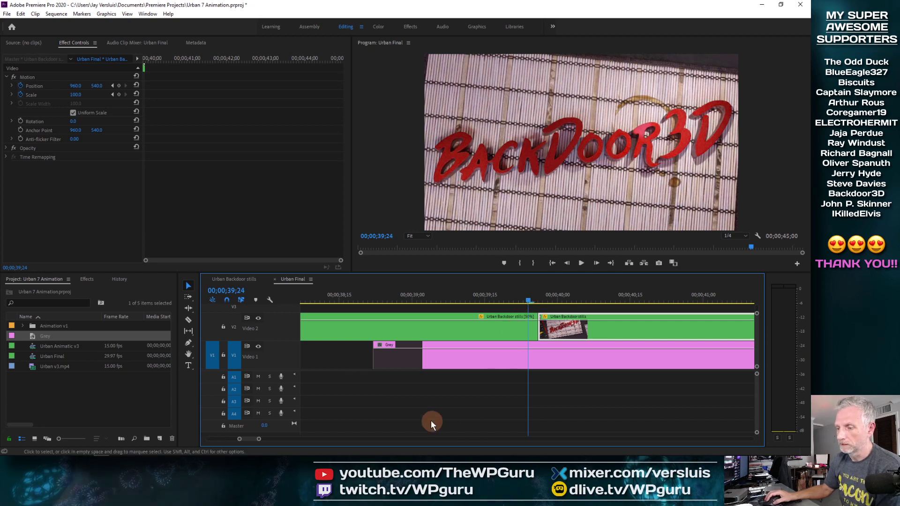
Move the Grey matte to start at 00;00;31;24 and extend its end to line up with the end of the stills clips.
{"action": "key", "text": "minus"}
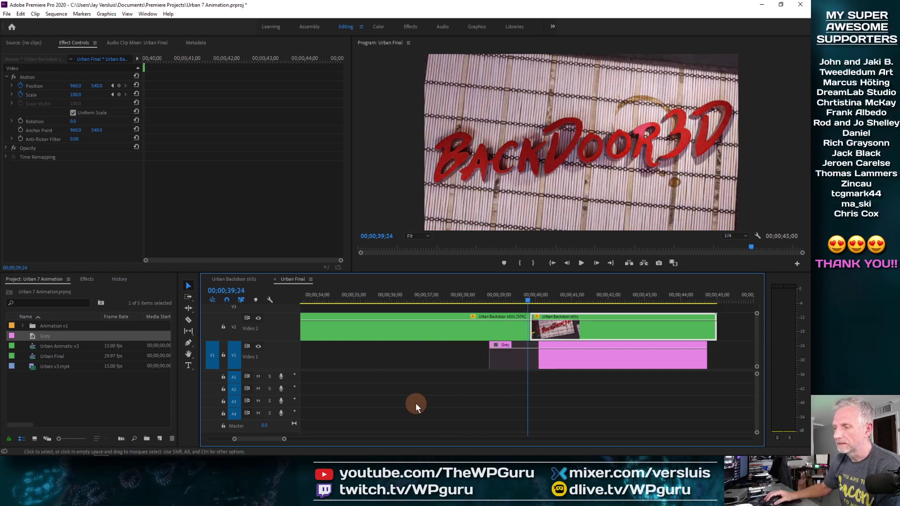
{"action": "left_click_drag", "start_coordinate": [529, 299], "coordinate": [340, 320]}
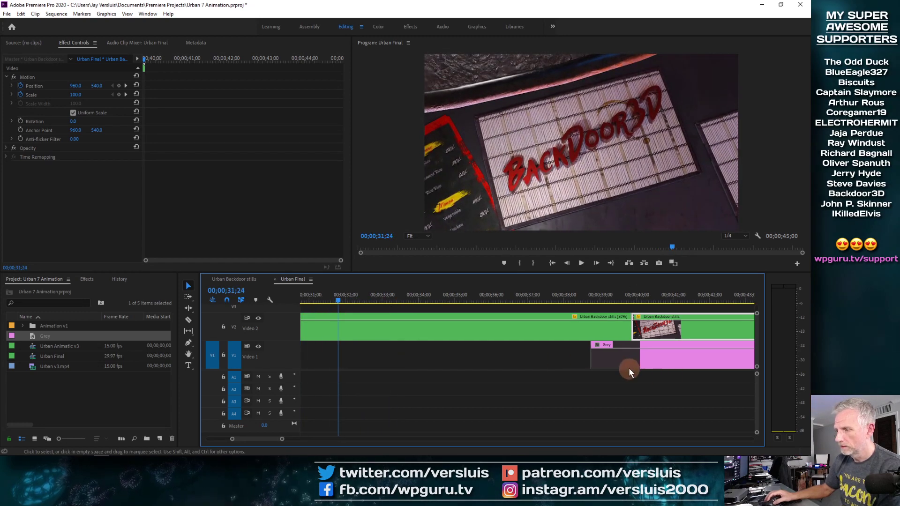
{"action": "left_click_drag", "start_coordinate": [629, 368], "coordinate": [375, 371]}
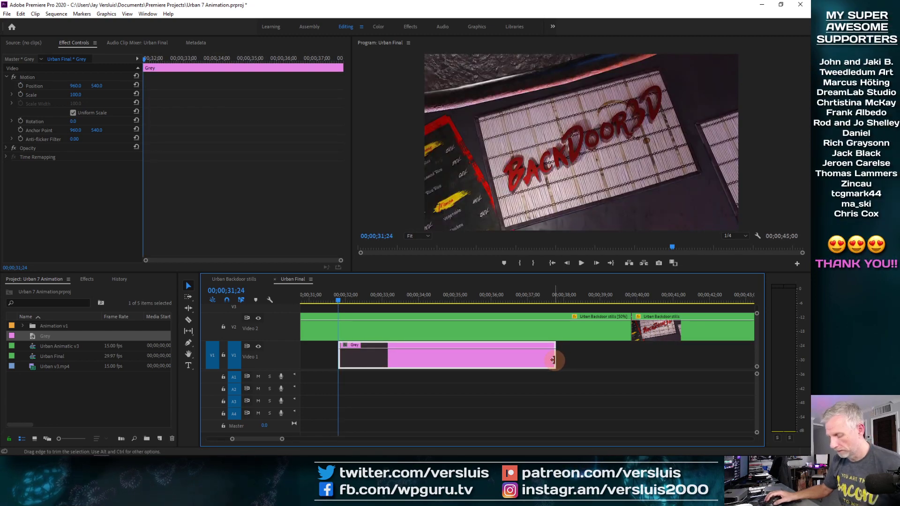
{"action": "key", "text": "minus"}
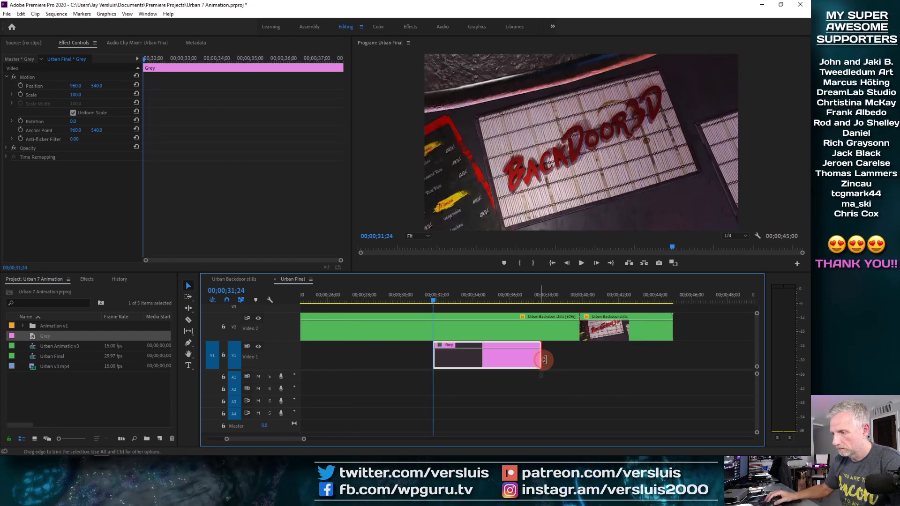
{"action": "left_click_drag", "start_coordinate": [544, 359], "coordinate": [673, 360]}
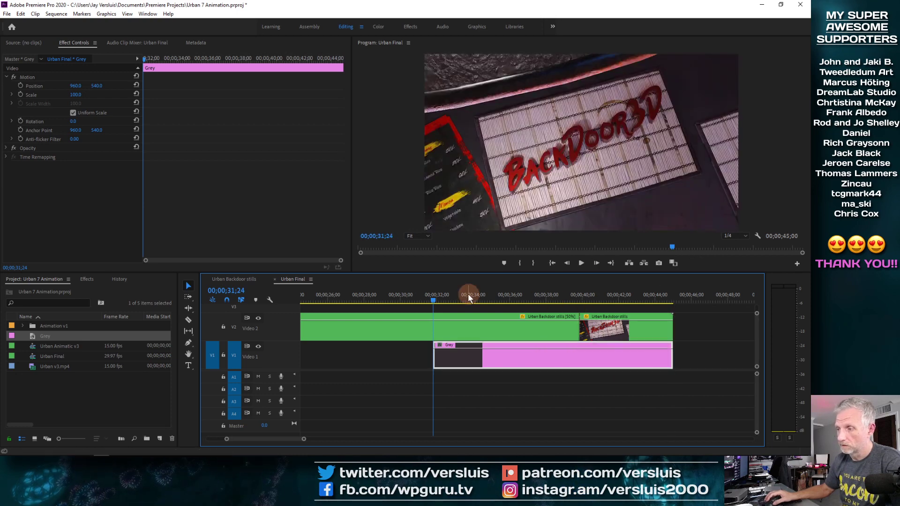
Play back the sequence and inspect the motion keyframes of the slowed stills clip and the held-frame clip.
{"action": "key", "text": "space"}
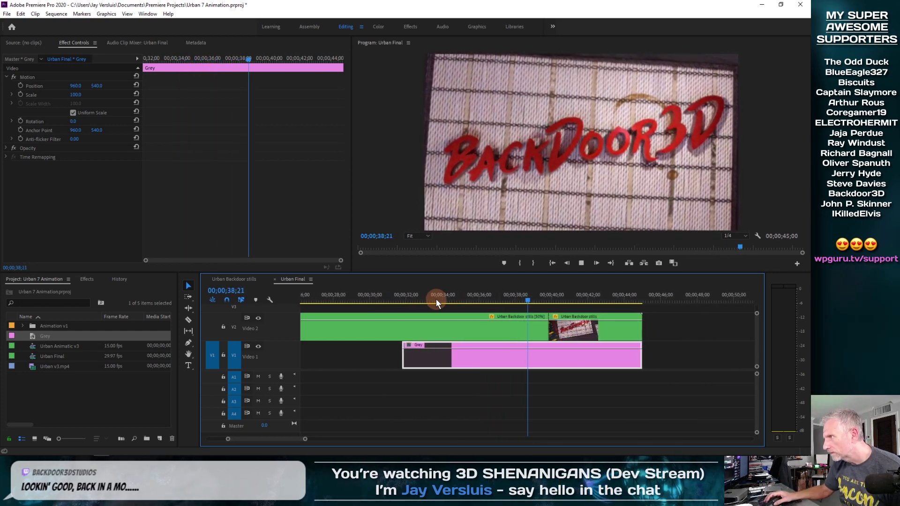
{"action": "key", "text": "space"}
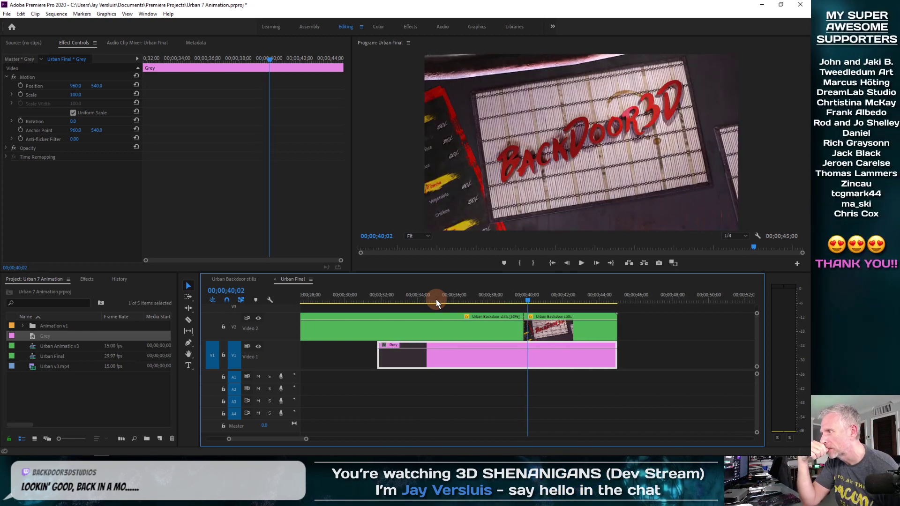
{"action": "mouse_move", "coordinate": [436, 299]}
{"action": "left_mouse_down"}
{"action": "mouse_move", "coordinate": [370, 298]}
{"action": "mouse_move", "coordinate": [542, 292]}
{"action": "mouse_move", "coordinate": [385, 313]}
{"action": "mouse_move", "coordinate": [433, 311]}
{"action": "left_mouse_up"}
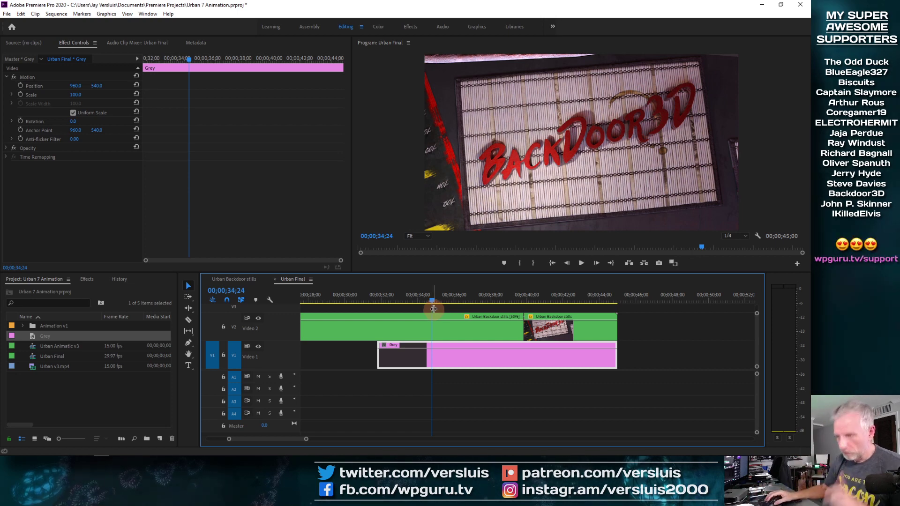
{"action": "left_click_drag", "start_coordinate": [431, 299], "coordinate": [515, 305]}
{"action": "left_click", "coordinate": [563, 333]}
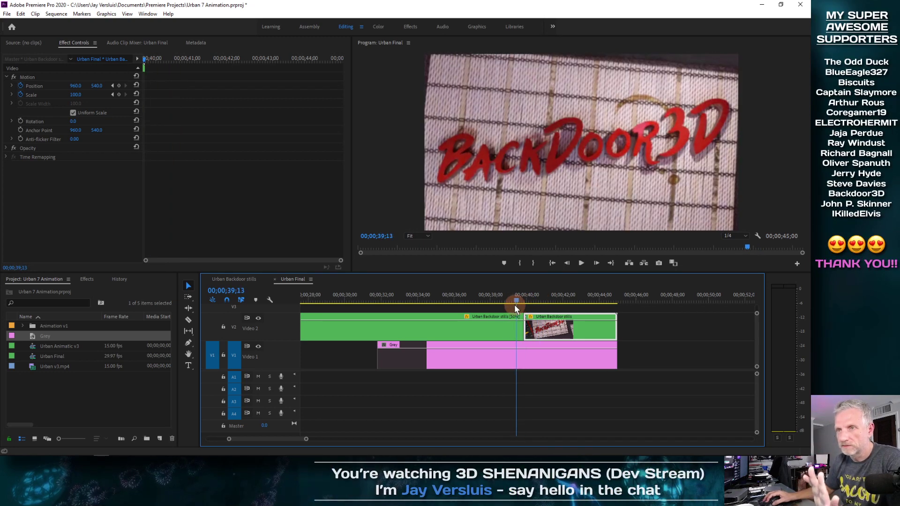
{"action": "left_click", "coordinate": [502, 333]}
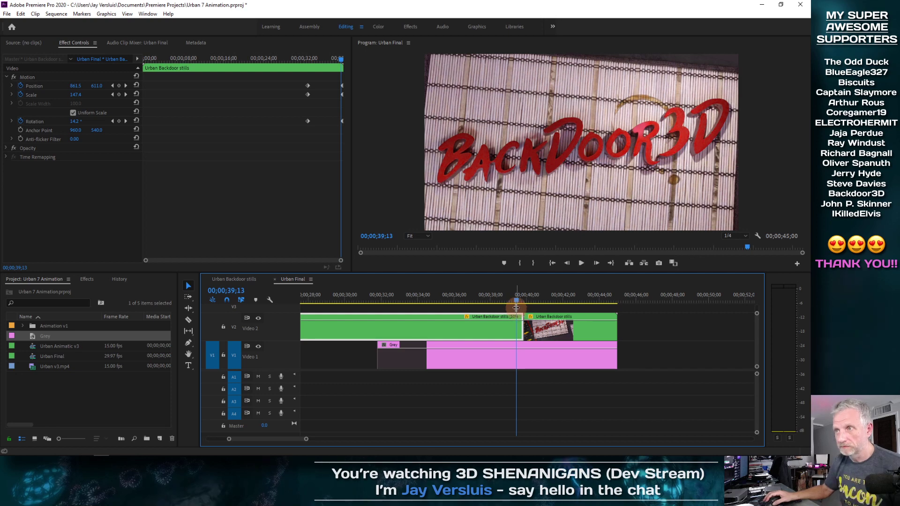
{"action": "left_click_drag", "start_coordinate": [339, 59], "coordinate": [348, 60]}
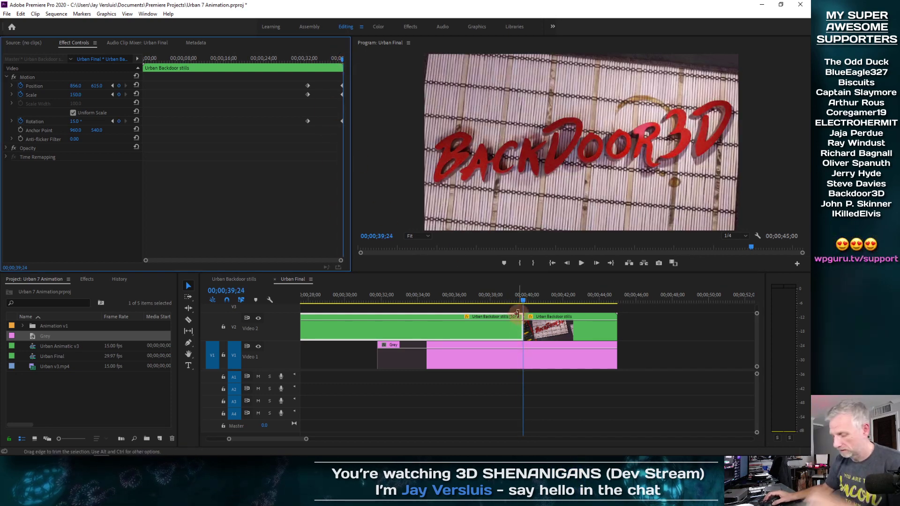
Examine the cut between the slowed stills clip and the held-frame clip closely on the timeline.
{"action": "key", "text": "equal"}
{"action": "key", "text": "equal"}
{"action": "key", "text": "equal"}
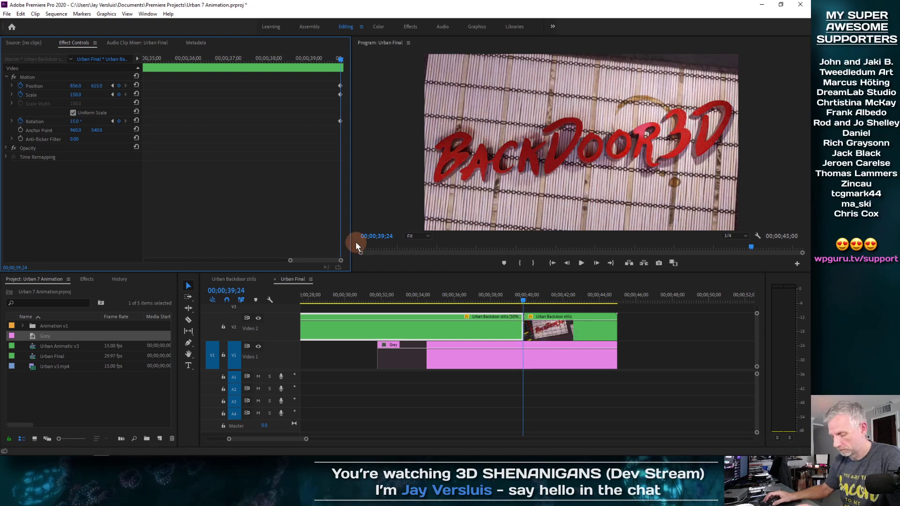
{"action": "key", "text": "minus"}
{"action": "key", "text": "minus"}
{"action": "key", "text": "minus"}
{"action": "left_click", "coordinate": [481, 297]}
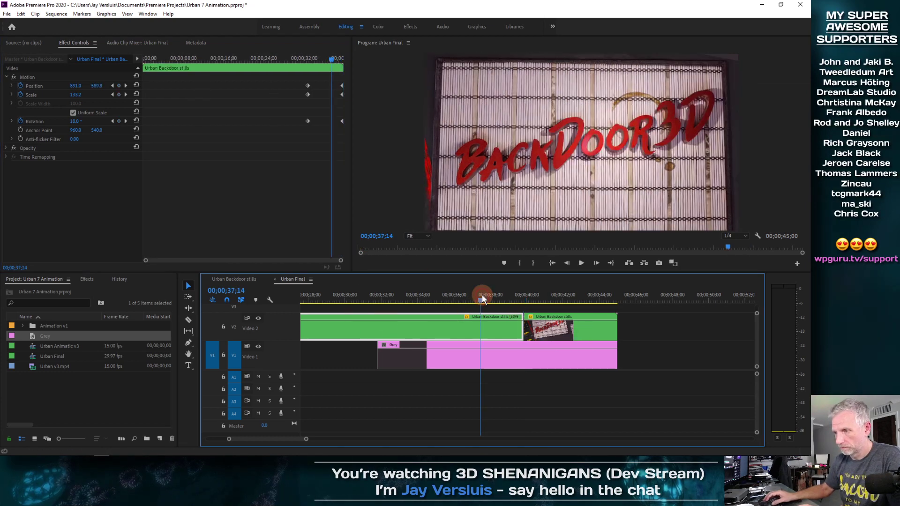
{"action": "key", "text": "equal"}
{"action": "key", "text": "equal"}
{"action": "left_click_drag", "start_coordinate": [632, 290], "coordinate": [699, 289]}
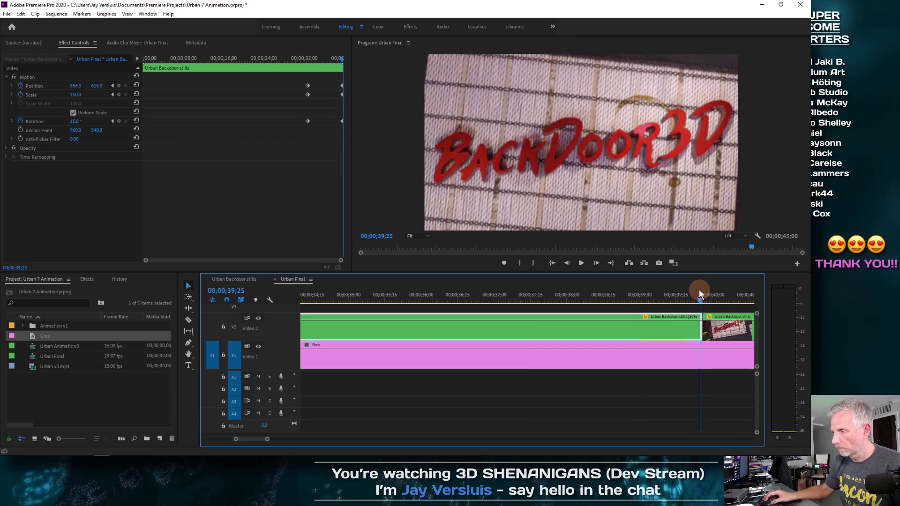
{"action": "right_click", "coordinate": [700, 317]}
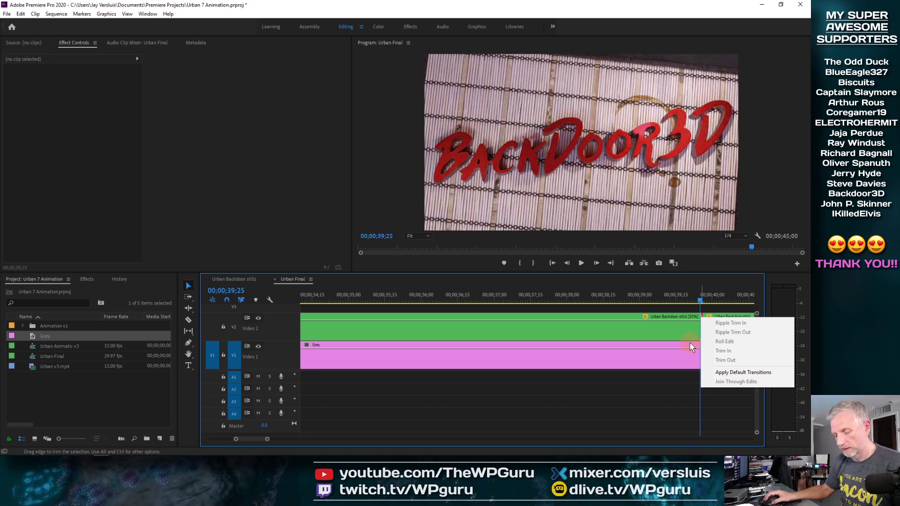
{"action": "left_click", "coordinate": [684, 295]}
{"action": "key", "text": "equal"}
{"action": "key", "text": "equal"}
{"action": "key", "text": "equal"}
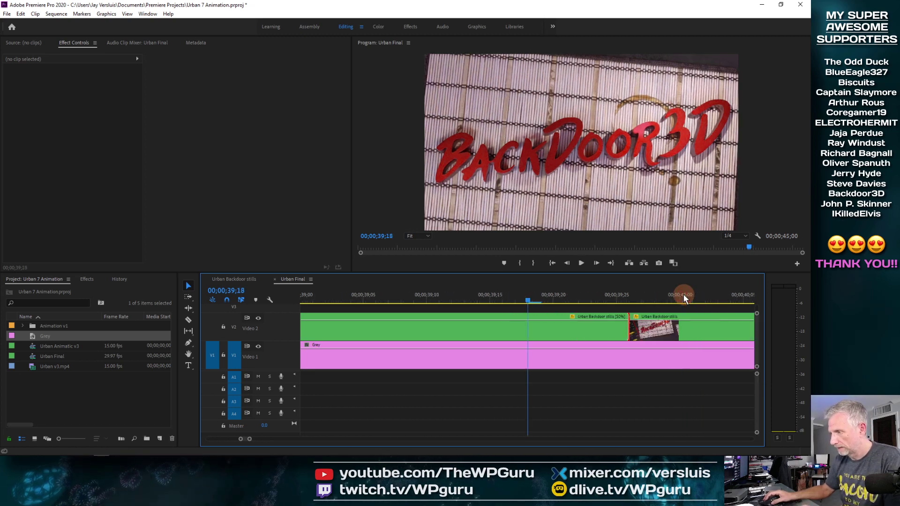
{"action": "right_click", "coordinate": [626, 325]}
{"action": "left_click", "coordinate": [615, 328]}
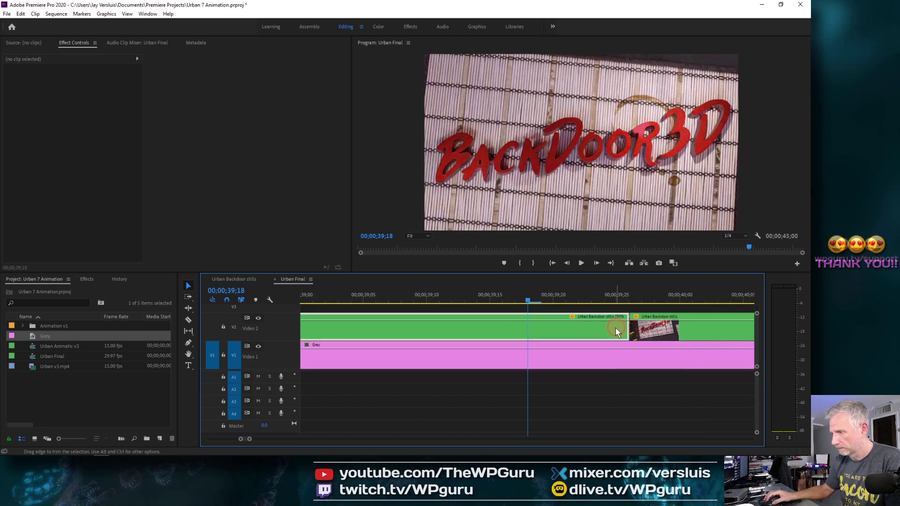
Copy the final motion keyframes of the slowed Urban Backdoor stills clip.
{"action": "right_click", "coordinate": [602, 331]}
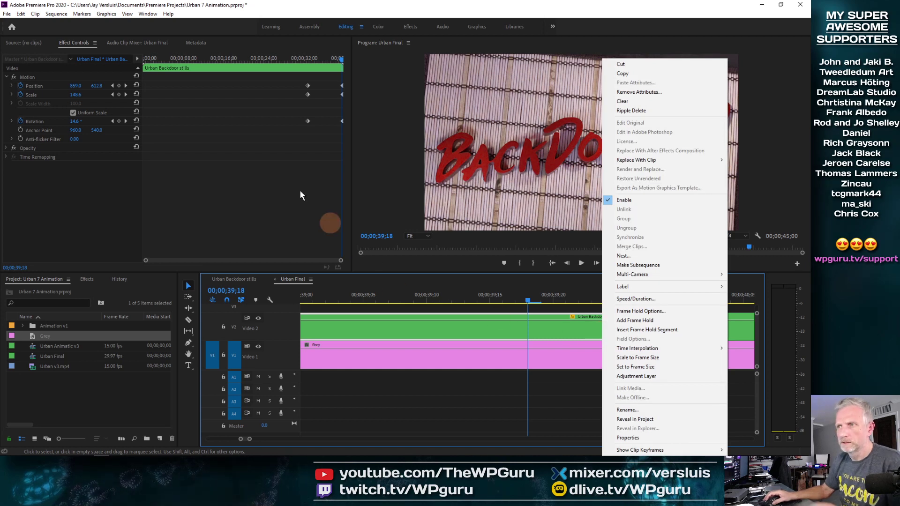
{"action": "left_click", "coordinate": [342, 84]}
{"action": "right_click", "coordinate": [341, 85]}
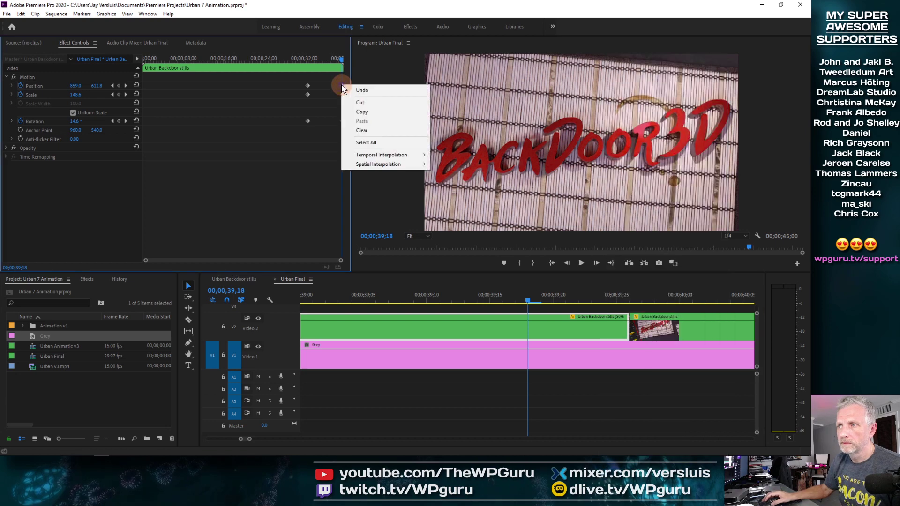
{"action": "left_click", "coordinate": [370, 111]}
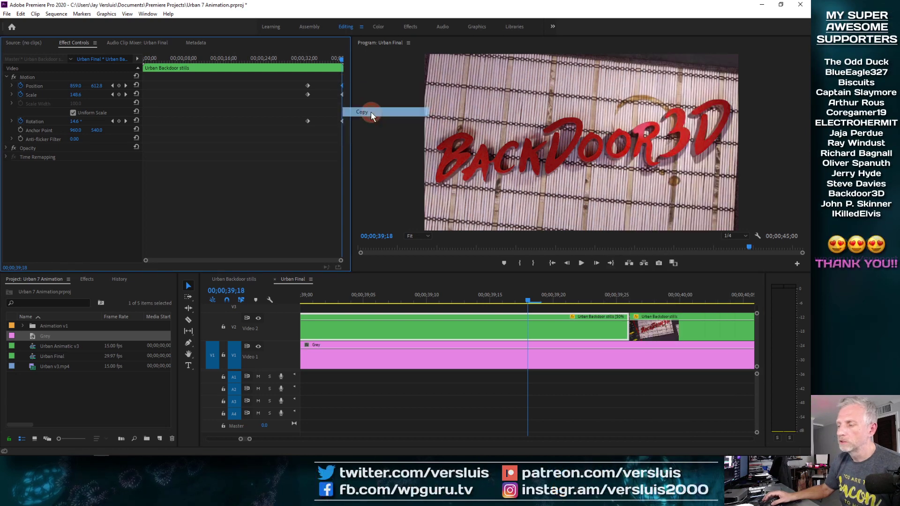
Copy the 50% stills clip and paste its Motion, Opacity and Time Remapping attributes onto the held-frame clip.
{"action": "left_click", "coordinate": [655, 300]}
{"action": "right_click", "coordinate": [666, 327]}
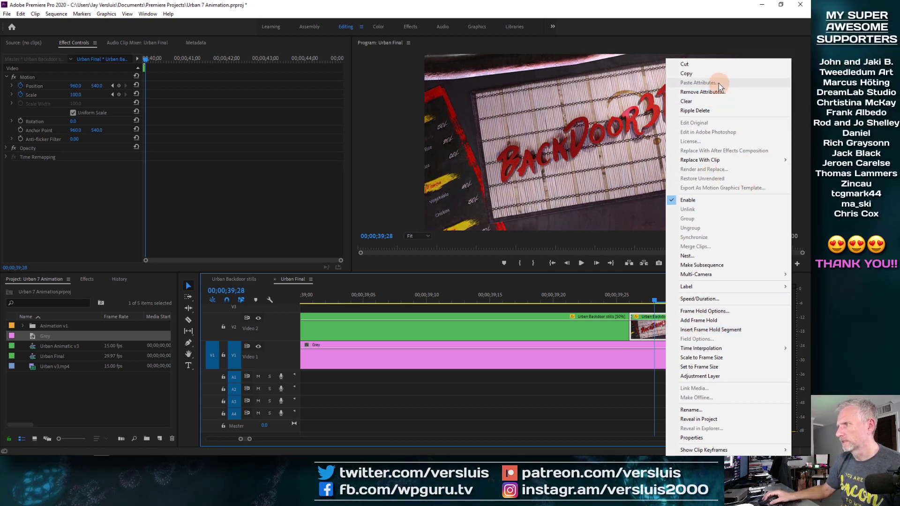
{"action": "left_click", "coordinate": [609, 335]}
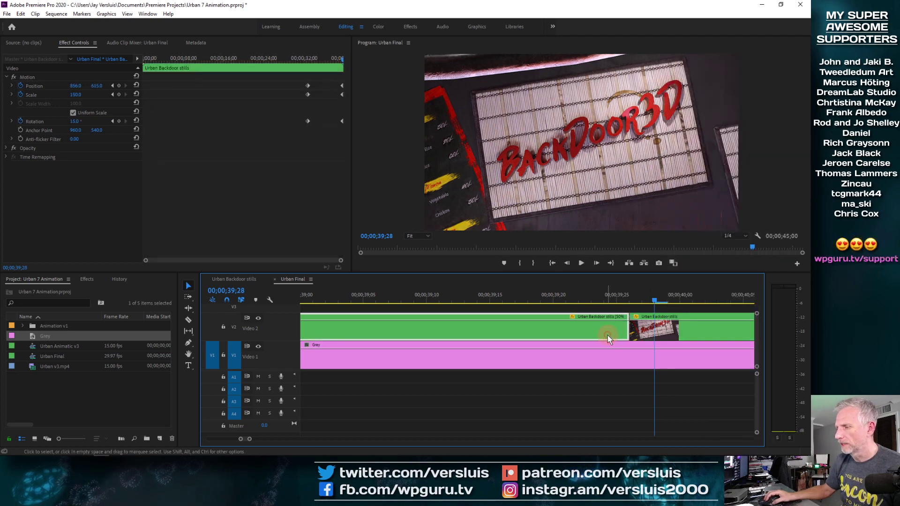
{"action": "right_click", "coordinate": [606, 332]}
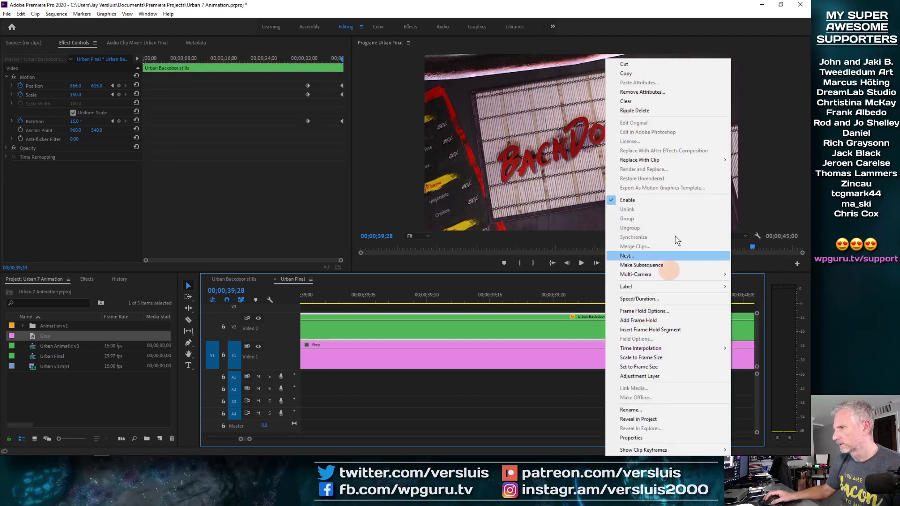
{"action": "left_click", "coordinate": [686, 81]}
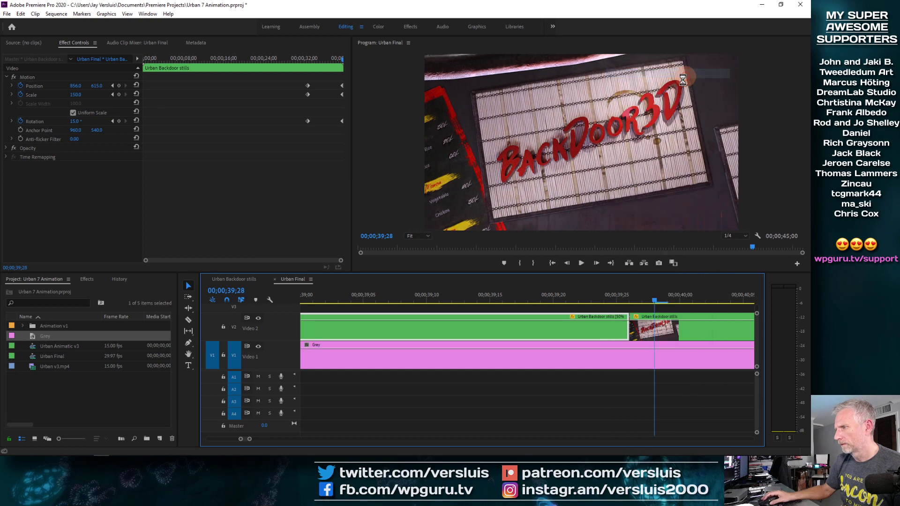
{"action": "right_click", "coordinate": [599, 326]}
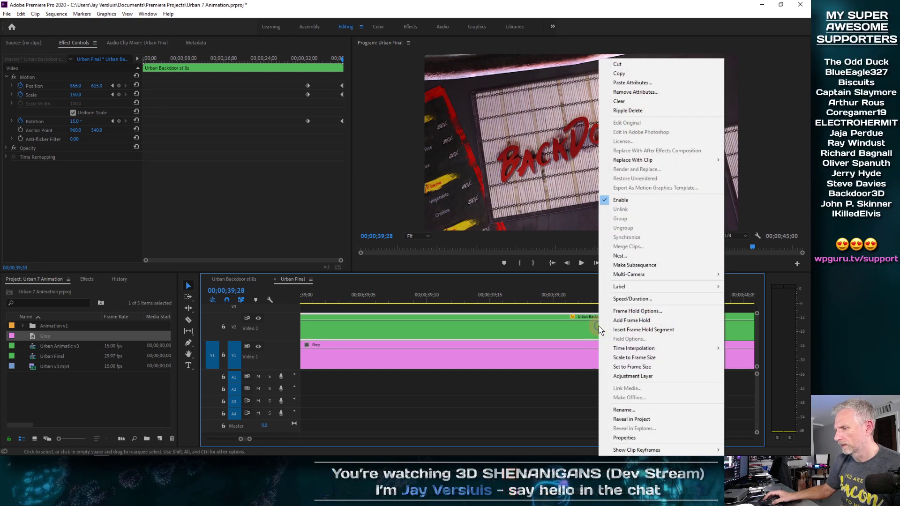
{"action": "left_click", "coordinate": [670, 76]}
{"action": "right_click", "coordinate": [691, 330]}
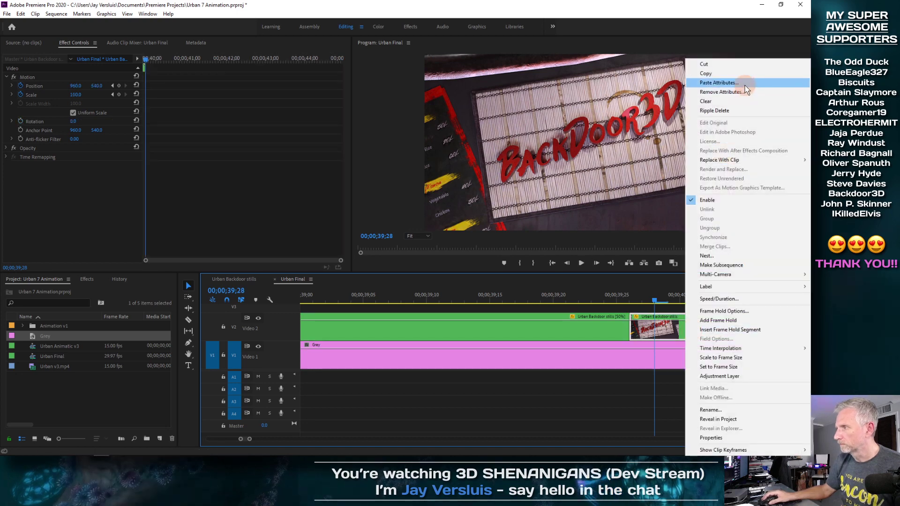
{"action": "left_click", "coordinate": [745, 85]}
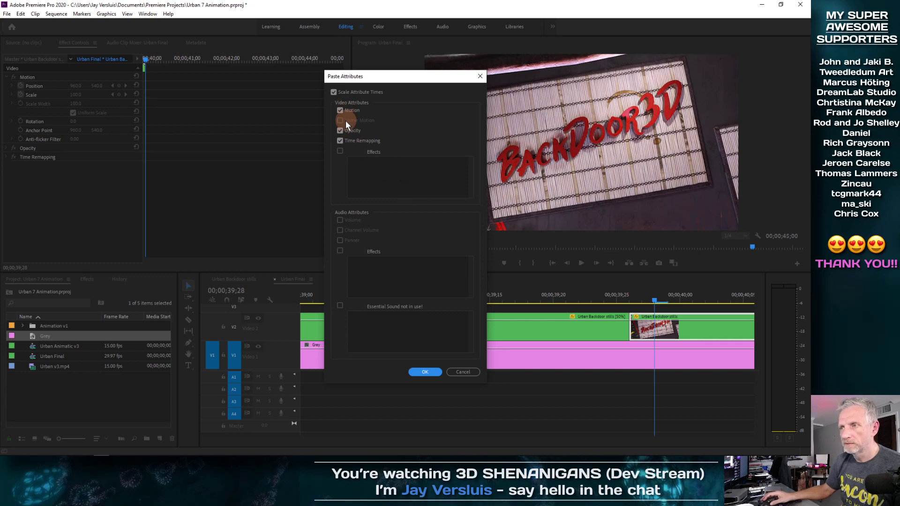
{"action": "left_click", "coordinate": [429, 370]}
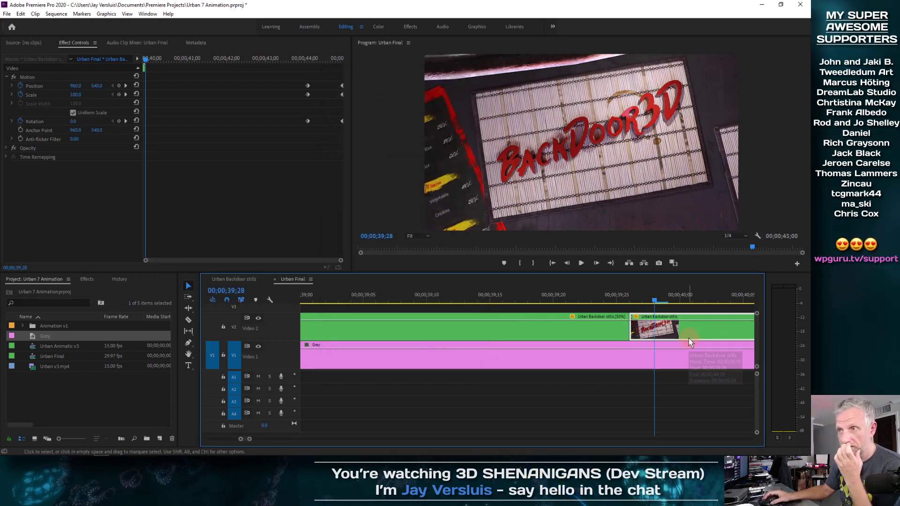
Delete the held-frame clip following the slowed stills clip on Video 2.
{"action": "left_click_drag", "start_coordinate": [656, 301], "coordinate": [597, 319]}
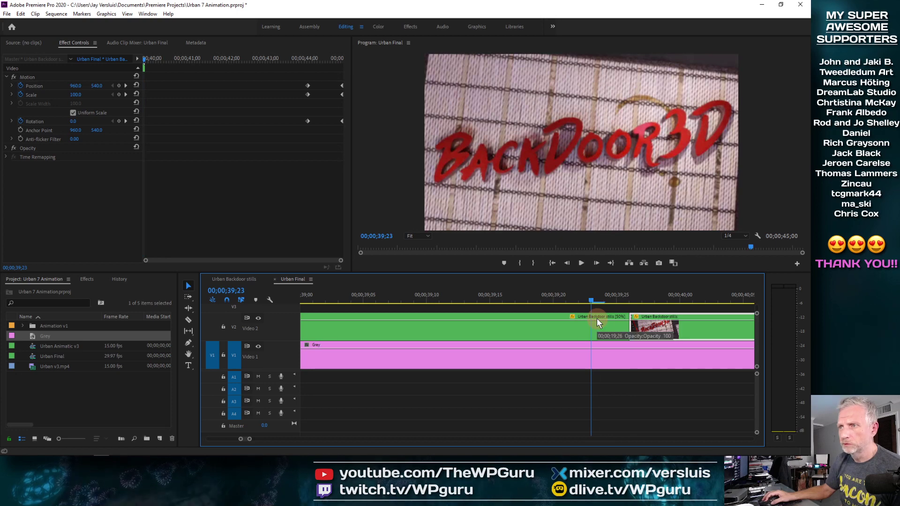
{"action": "left_click", "coordinate": [593, 297]}
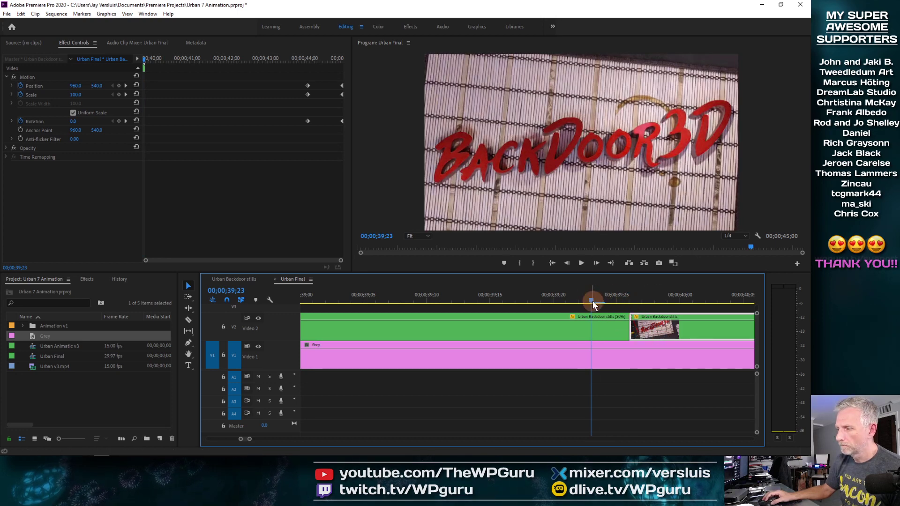
{"action": "key", "text": "Delete"}
Add a frame hold at the end of the slowed stills clip and extend the held segment to the sequence end.
{"action": "left_click", "coordinate": [669, 330]}
{"action": "left_click_drag", "start_coordinate": [595, 303], "coordinate": [619, 300]}
{"action": "left_click", "coordinate": [620, 329]}
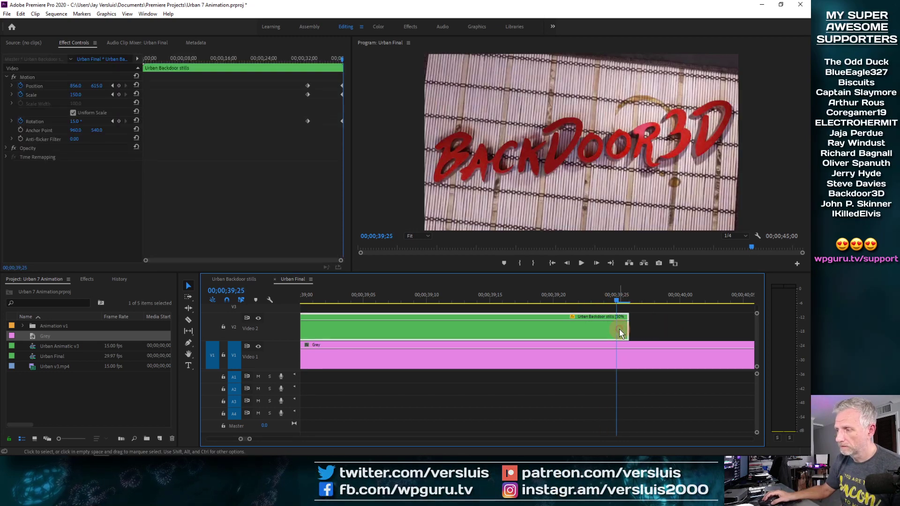
{"action": "right_click", "coordinate": [620, 329]}
{"action": "left_click", "coordinate": [660, 322]}
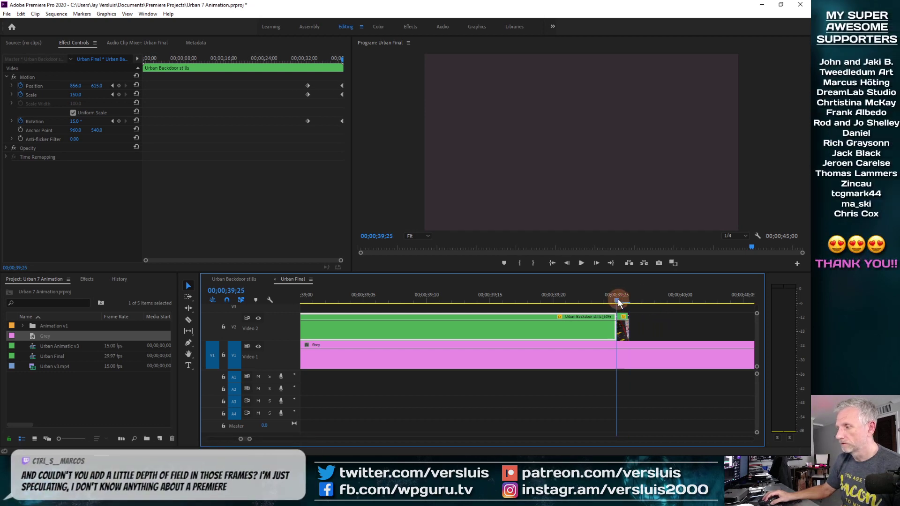
{"action": "left_click", "coordinate": [628, 332]}
{"action": "left_click_drag", "start_coordinate": [627, 332], "coordinate": [762, 330]}
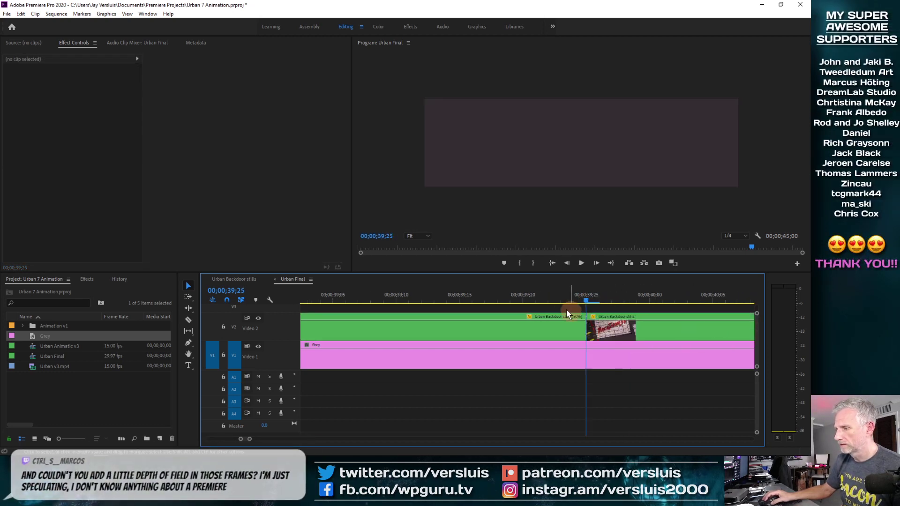
Undo the frame hold and its extension.
{"action": "left_click_drag", "start_coordinate": [584, 313], "coordinate": [523, 311]}
{"action": "left_click", "coordinate": [711, 334]}
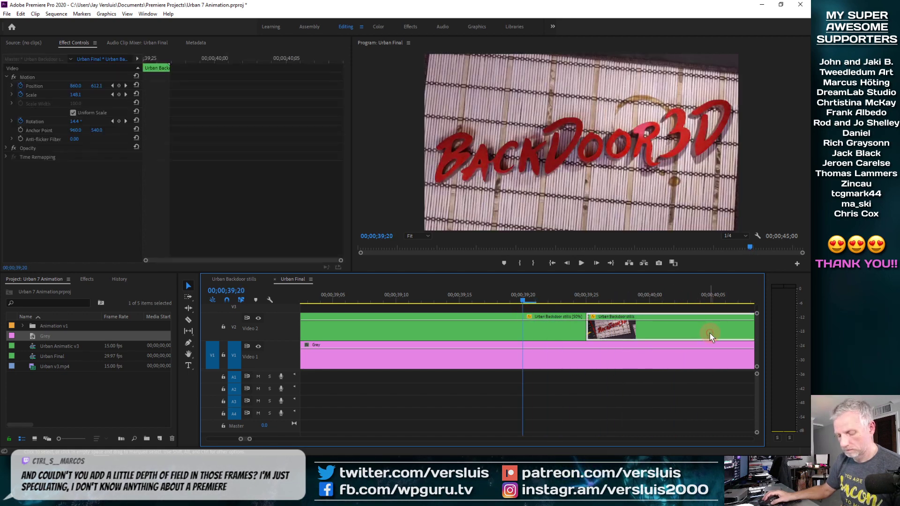
{"action": "key", "text": "ctrl+z"}
{"action": "key", "text": "ctrl+z"}
Add a frame hold near the end of the slowed stills clip and extend the held segment to the grey matte's end.
{"action": "left_click_drag", "start_coordinate": [590, 297], "coordinate": [573, 300]}
{"action": "right_click", "coordinate": [590, 329]}
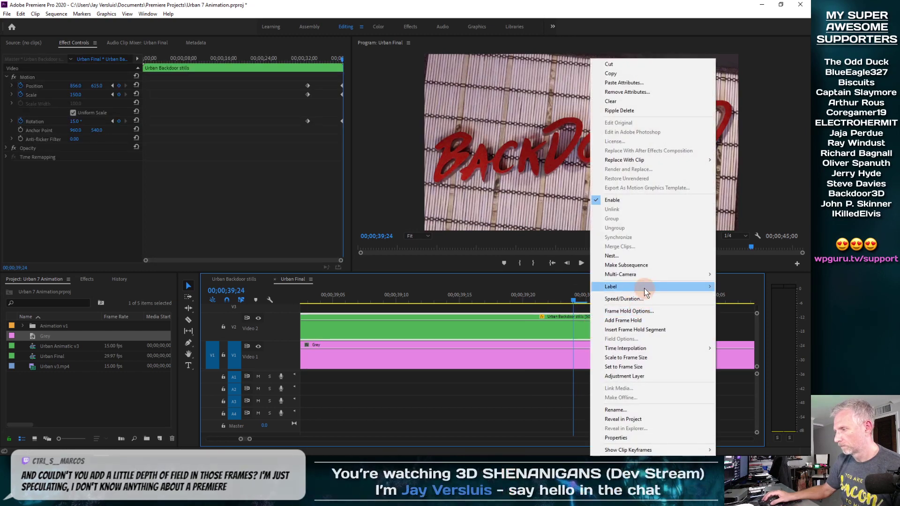
{"action": "left_click", "coordinate": [661, 320]}
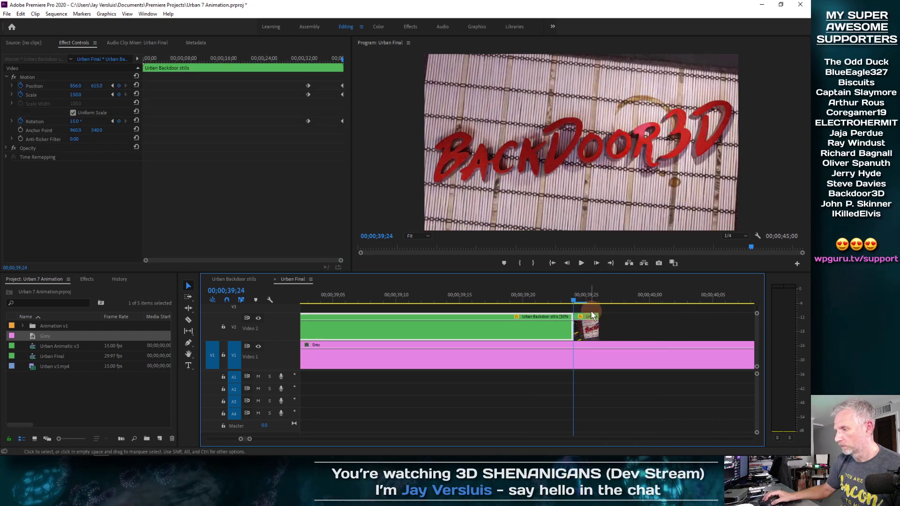
{"action": "left_click_drag", "start_coordinate": [574, 300], "coordinate": [588, 300]}
{"action": "key", "text": "Left"}
{"action": "left_click", "coordinate": [593, 320]}
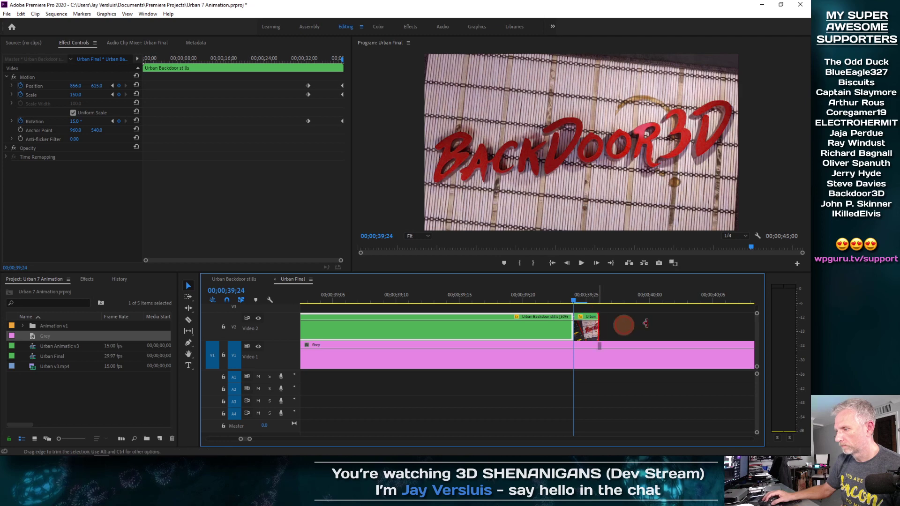
{"action": "left_click_drag", "start_coordinate": [647, 324], "coordinate": [749, 321]}
{"action": "left_click_drag", "start_coordinate": [544, 301], "coordinate": [606, 303]}
{"action": "key", "text": "backslash"}
{"action": "left_click", "coordinate": [682, 320]}
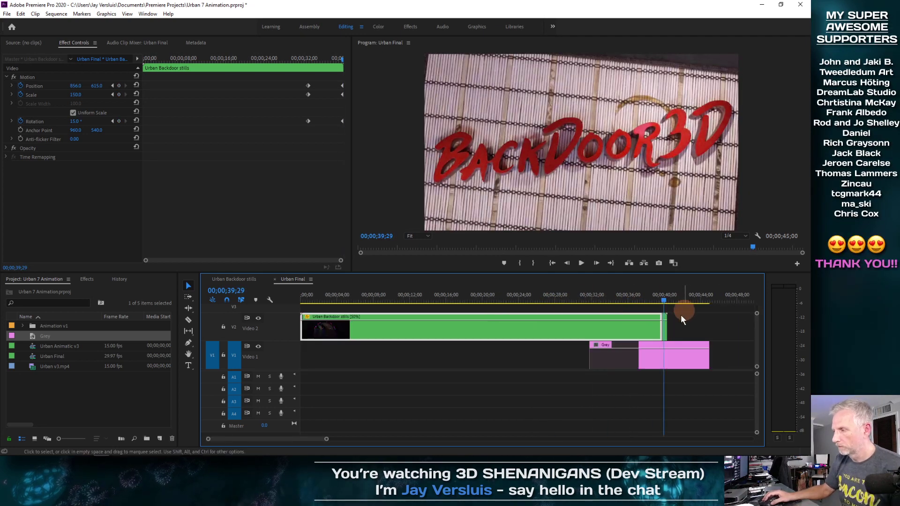
{"action": "left_click_drag", "start_coordinate": [668, 326], "coordinate": [707, 352]}
Save the project.
{"action": "left_click_drag", "start_coordinate": [662, 302], "coordinate": [619, 301]}
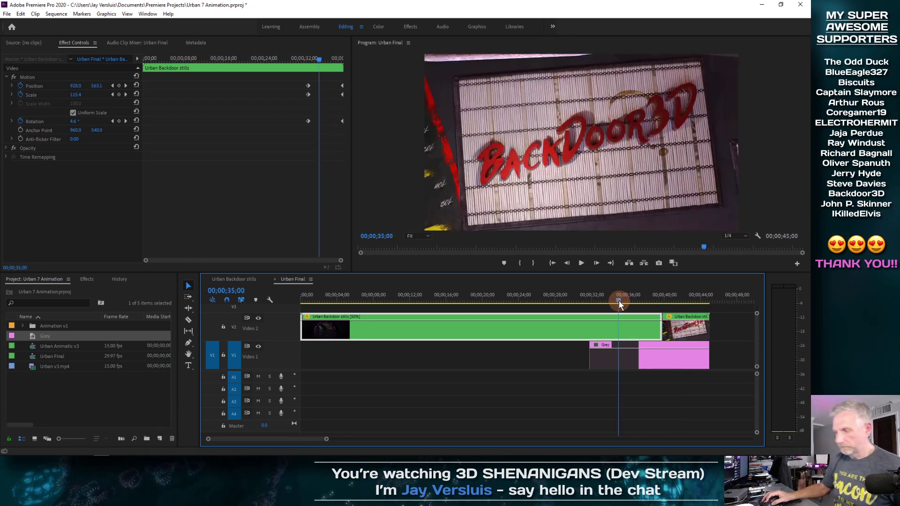
{"action": "key", "text": "ctrl+s"}
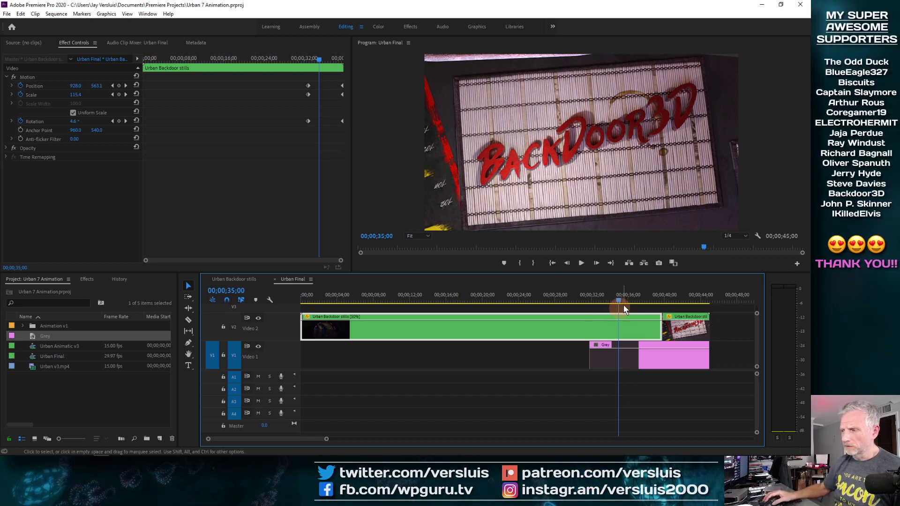
Apply the Change Color effect to the grey matte clip, then delete it from the clip.
{"action": "mouse_move", "coordinate": [624, 309]}
{"action": "left_mouse_down"}
{"action": "mouse_move", "coordinate": [565, 308]}
{"action": "mouse_move", "coordinate": [633, 294]}
{"action": "left_mouse_up"}
{"action": "key", "text": "="}
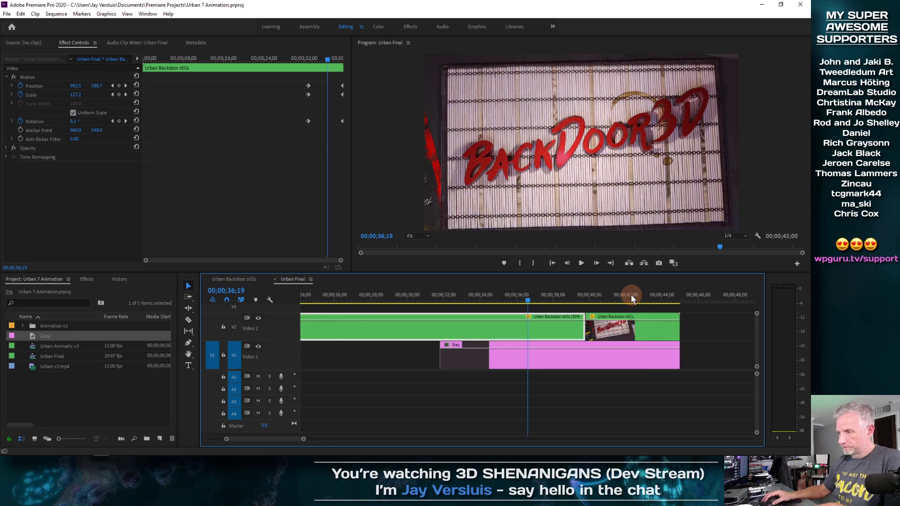
{"action": "left_click_drag", "start_coordinate": [525, 302], "coordinate": [459, 309]}
{"action": "left_click", "coordinate": [480, 364]}
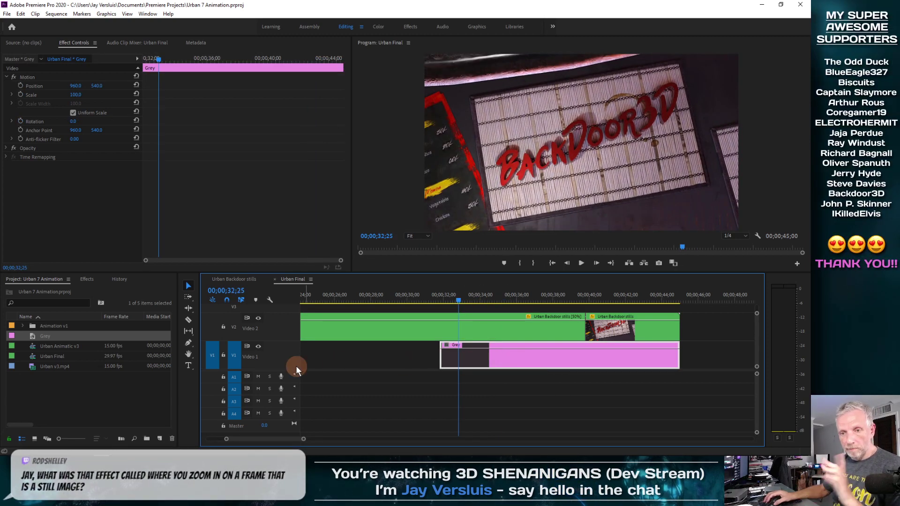
{"action": "left_click", "coordinate": [86, 280]}
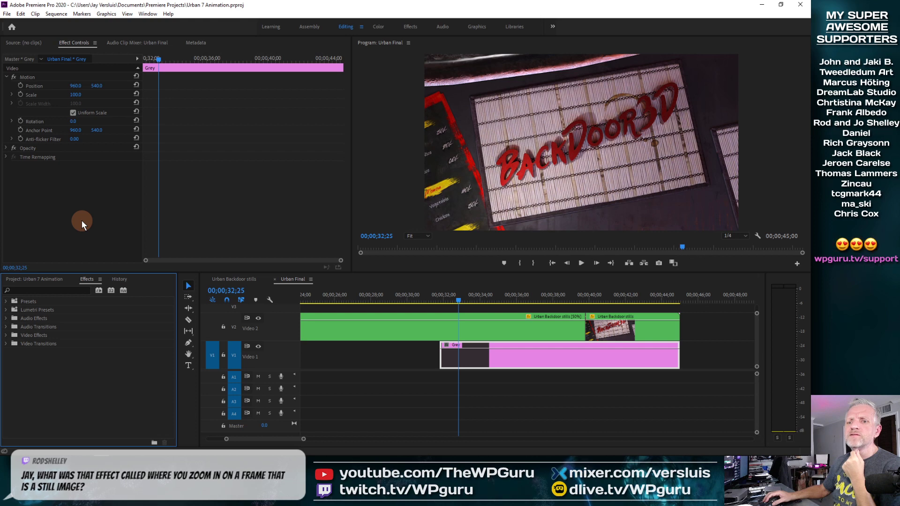
{"action": "left_click", "coordinate": [7, 336]}
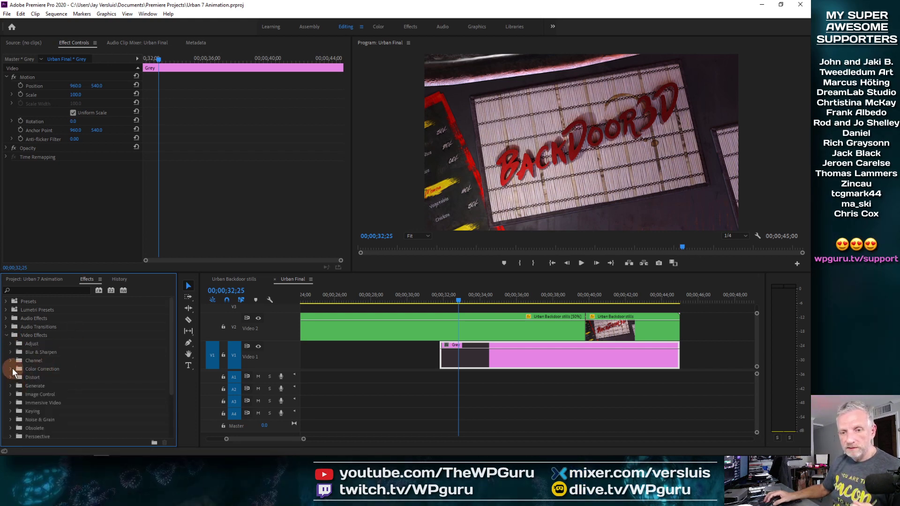
{"action": "left_click", "coordinate": [54, 369]}
{"action": "scroll", "coordinate": [95, 398], "scroll_direction": "down", "scroll_amount": 1}
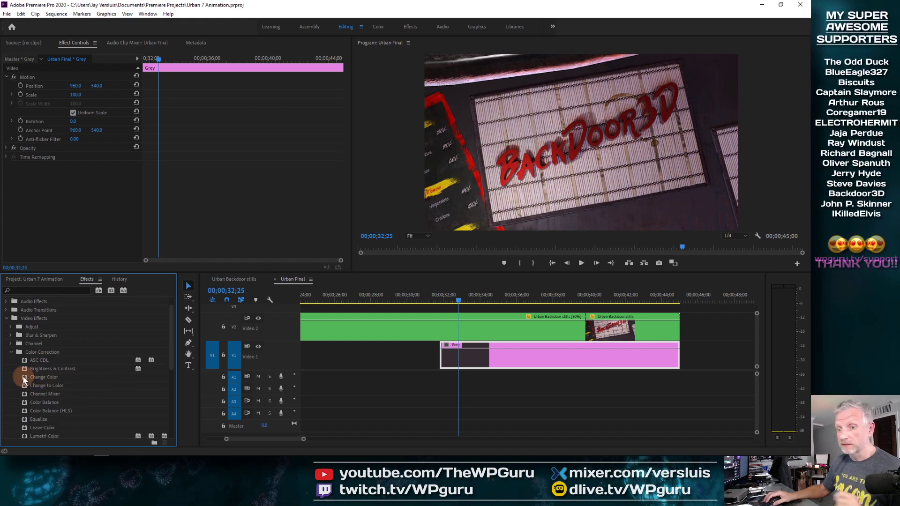
{"action": "left_click_drag", "start_coordinate": [23, 380], "coordinate": [472, 366]}
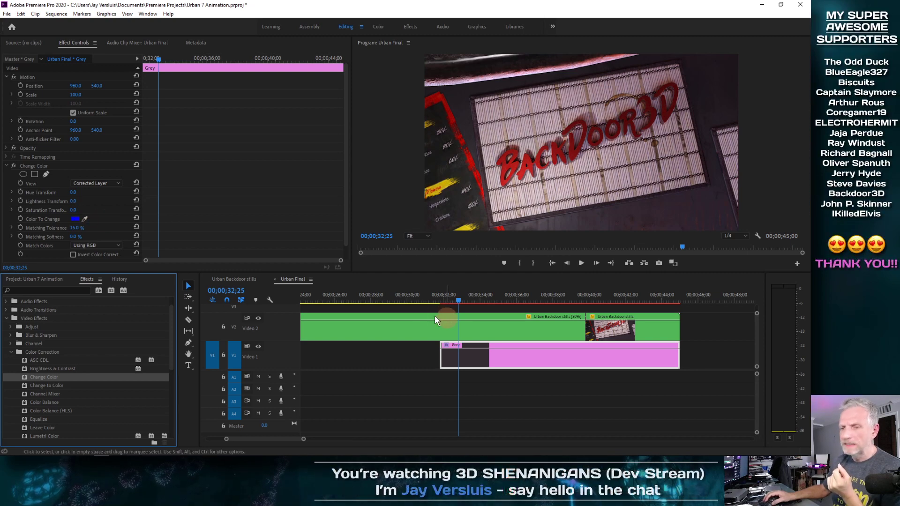
{"action": "left_click", "coordinate": [8, 166]}
{"action": "left_click", "coordinate": [31, 165]}
{"action": "key", "text": "Delete"}
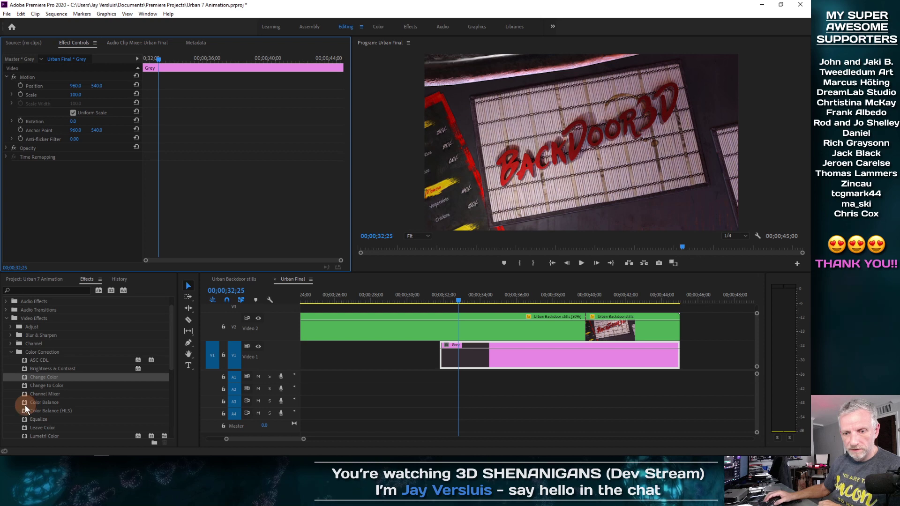
Apply the Brightness & Contrast effect to the grey matte clip, then delete it again.
{"action": "scroll", "coordinate": [24, 405], "scroll_direction": "down", "scroll_amount": 1}
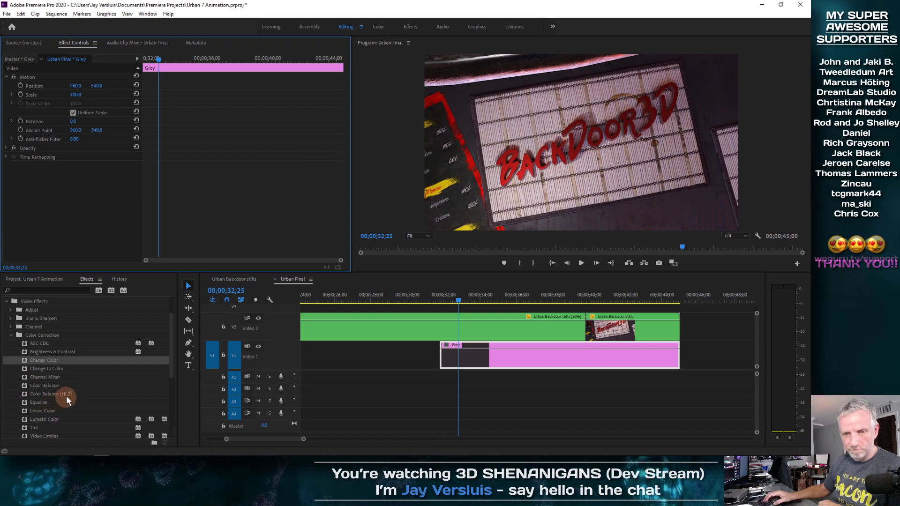
{"action": "left_click_drag", "start_coordinate": [24, 351], "coordinate": [496, 357]}
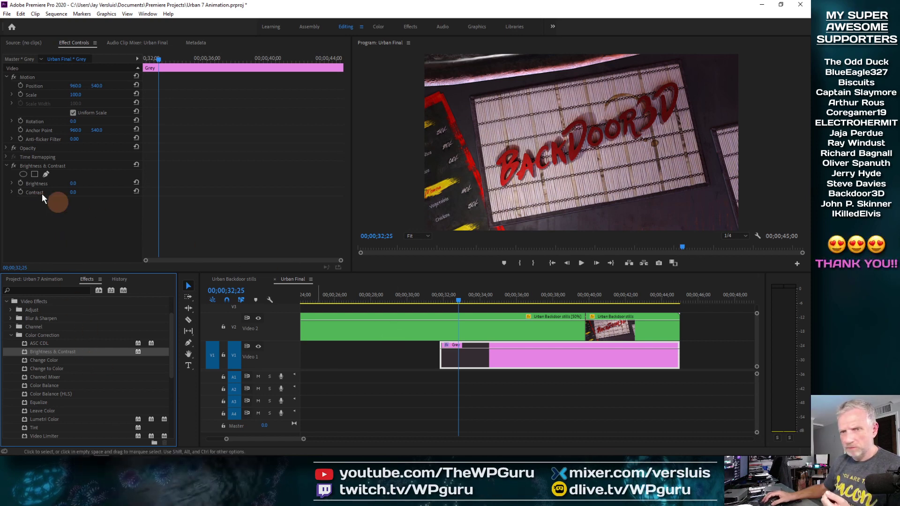
{"action": "left_click", "coordinate": [24, 166]}
{"action": "key", "text": "Delete"}
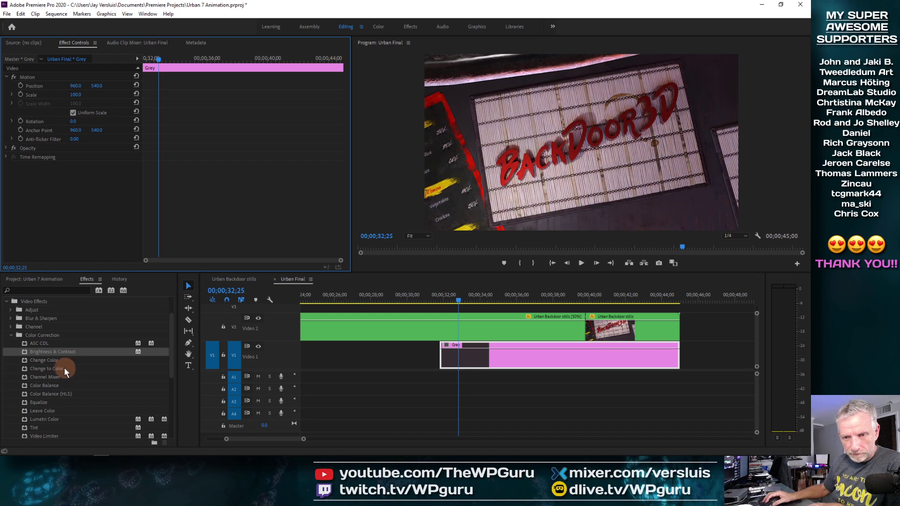
Apply the Change to Color effect to the grey matte clip, then delete it.
{"action": "left_click_drag", "start_coordinate": [45, 370], "coordinate": [497, 364]}
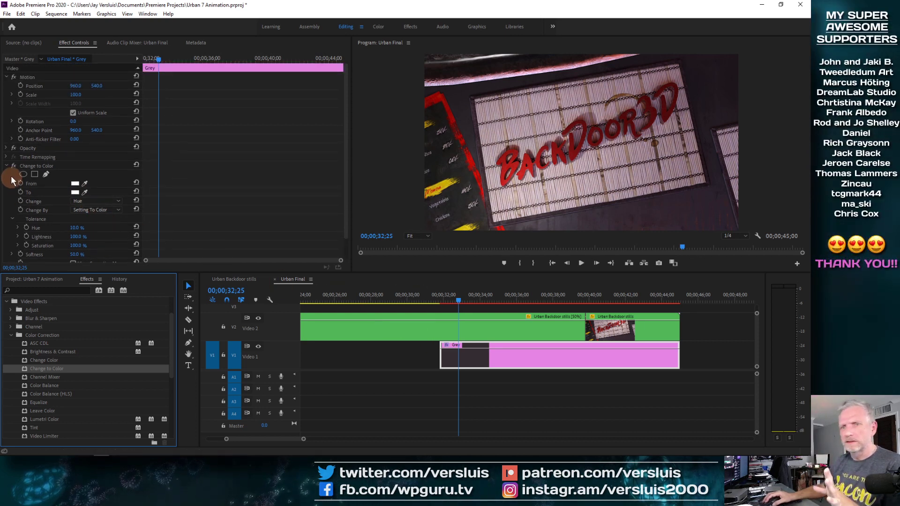
{"action": "left_click", "coordinate": [42, 166]}
{"action": "key", "text": "Delete"}
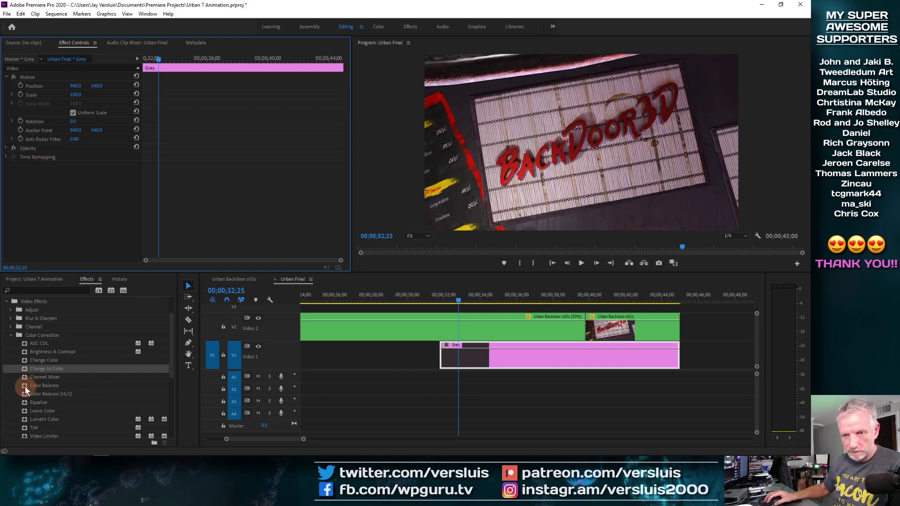
Apply the Color Balance effect to the grey matte clip, then delete it.
{"action": "left_click_drag", "start_coordinate": [24, 387], "coordinate": [447, 351]}
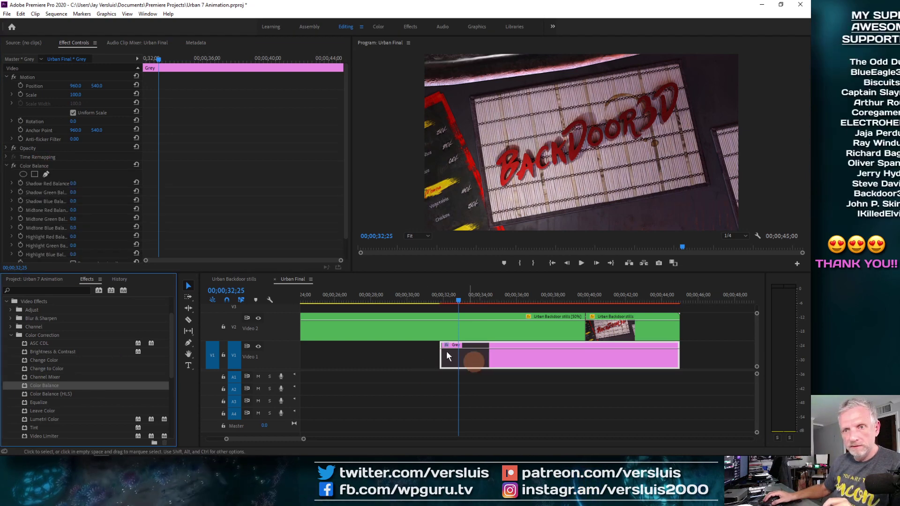
{"action": "scroll", "coordinate": [98, 193], "scroll_direction": "down", "scroll_amount": 2}
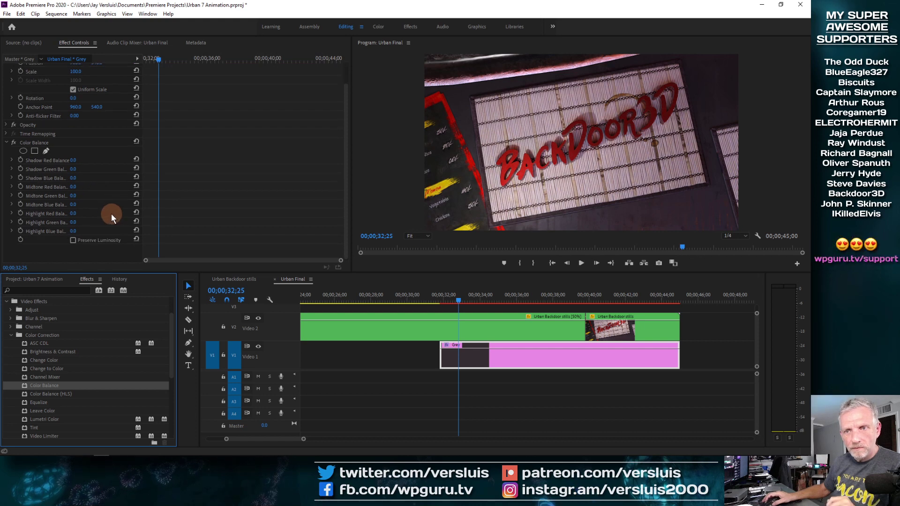
{"action": "left_click", "coordinate": [74, 144]}
{"action": "key", "text": "Delete"}
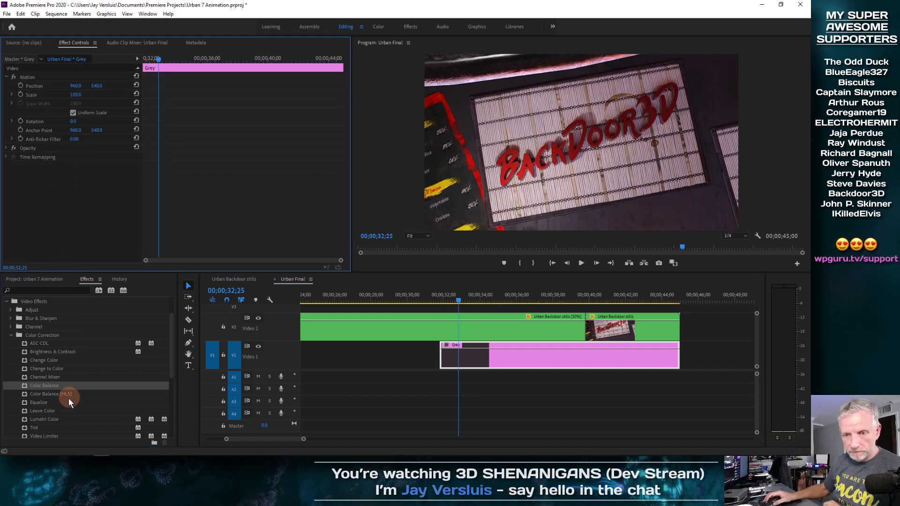
Apply the Brightness & Contrast effect to the grey matte clip.
{"action": "scroll", "coordinate": [68, 399], "scroll_direction": "down", "scroll_amount": 1}
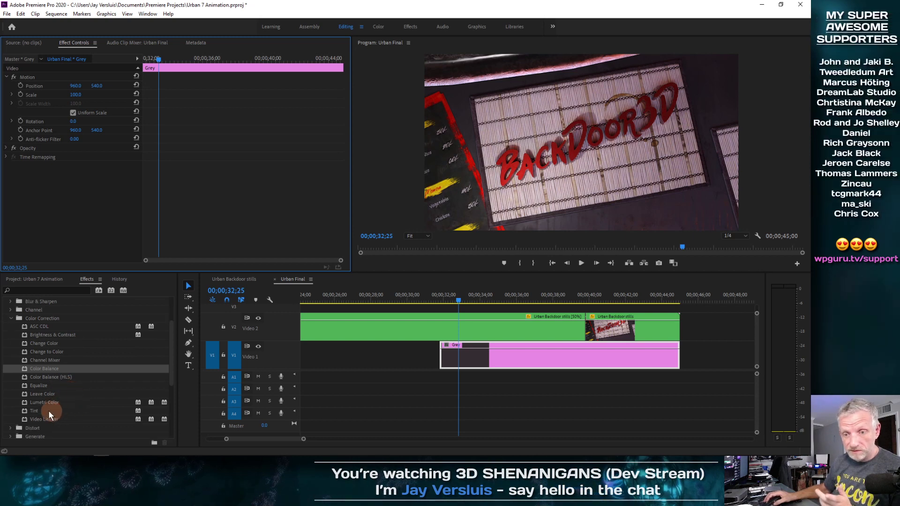
{"action": "scroll", "coordinate": [43, 410], "scroll_direction": "up", "scroll_amount": 1}
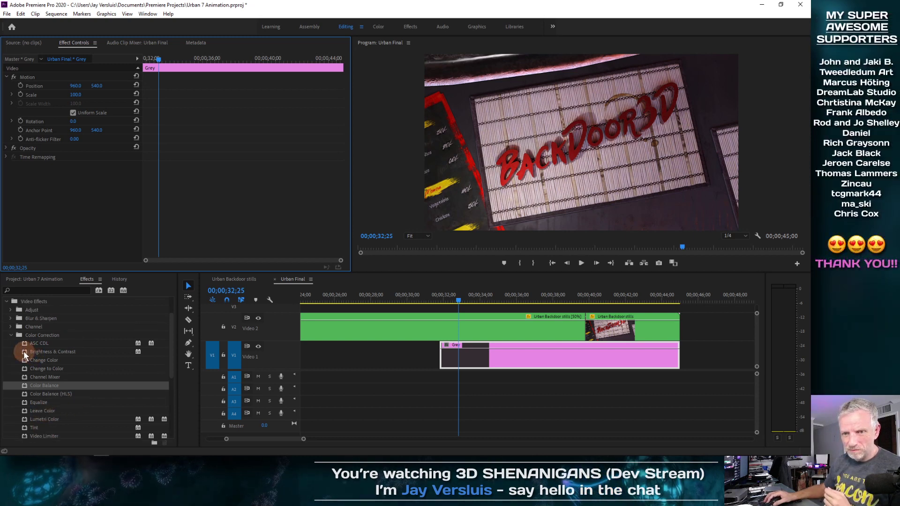
{"action": "left_click_drag", "start_coordinate": [24, 351], "coordinate": [479, 366]}
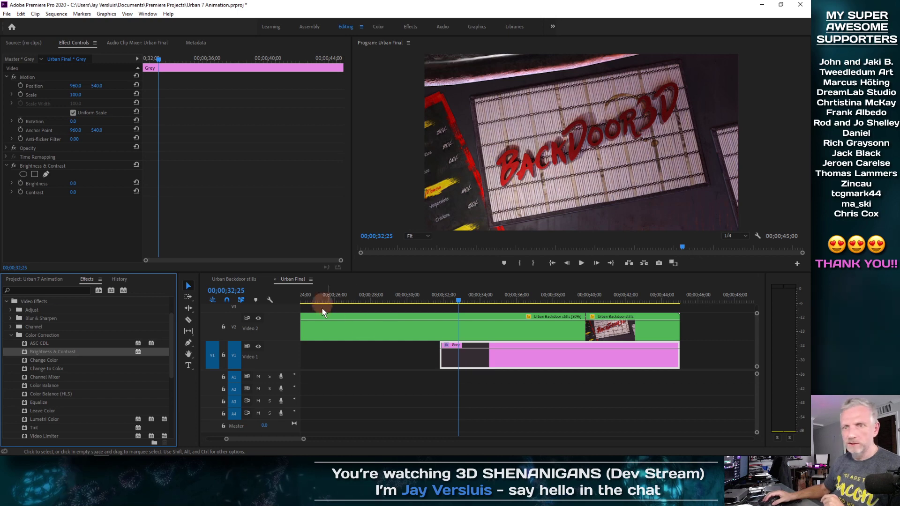
Turn on keyframing for Brightness and Contrast at 00;00;39;19 on the grey matte.
{"action": "left_click_drag", "start_coordinate": [457, 300], "coordinate": [524, 302]}
{"action": "key", "text": "="}
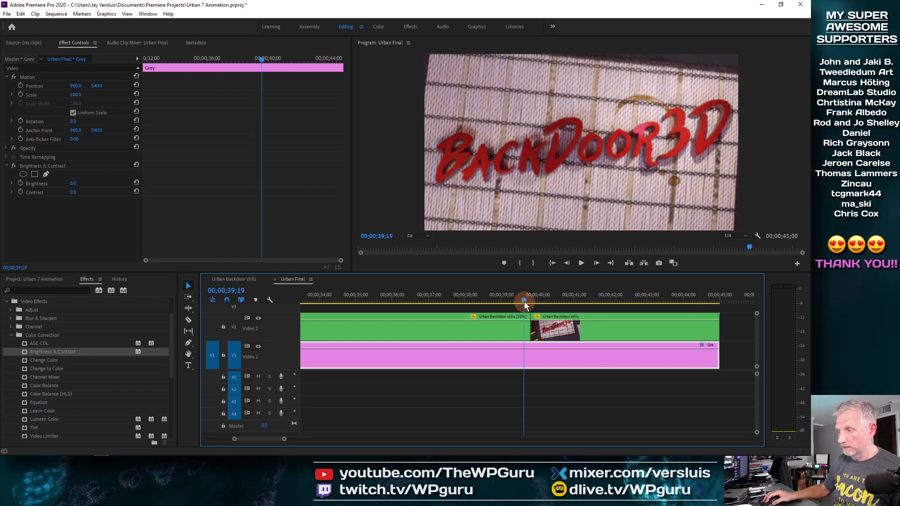
{"action": "left_click", "coordinate": [21, 184]}
{"action": "left_click", "coordinate": [21, 192]}
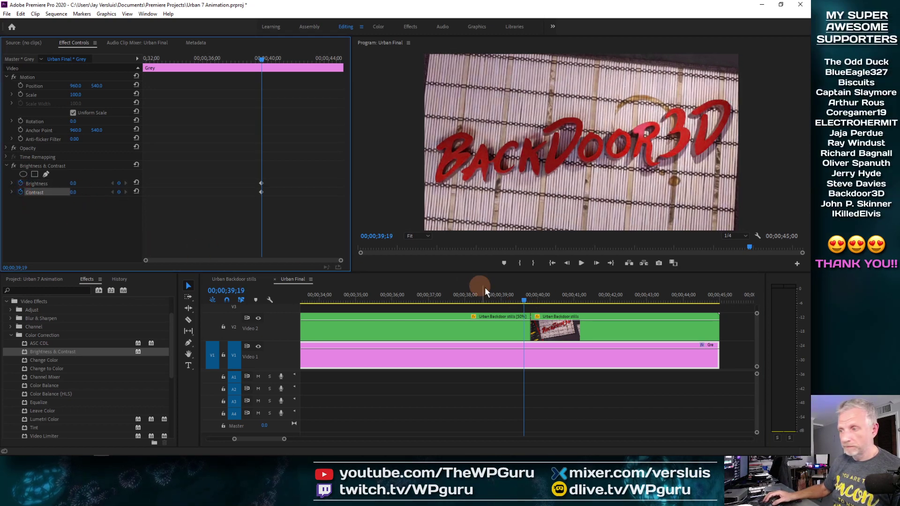
Add Brightness and Contrast keyframes at 00;00;32;21 on the grey matte.
{"action": "left_click_drag", "start_coordinate": [521, 303], "coordinate": [422, 298]}
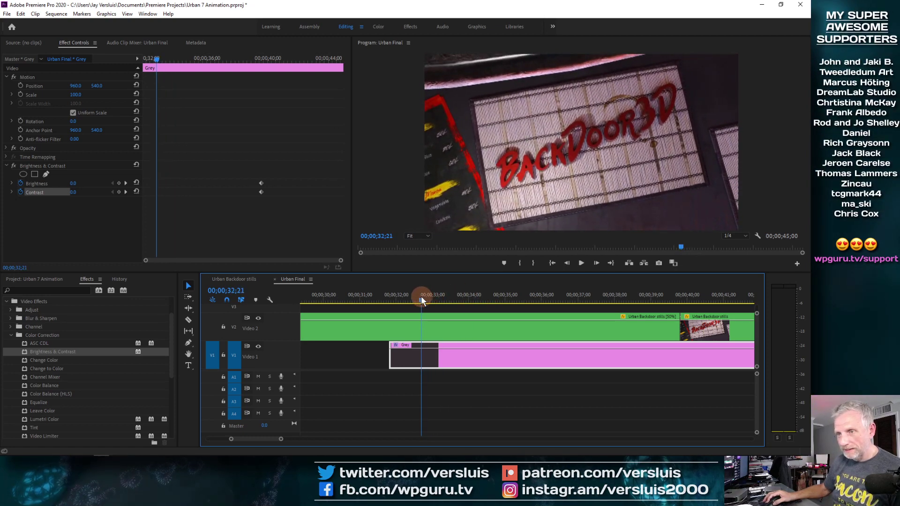
{"action": "left_click", "coordinate": [119, 183]}
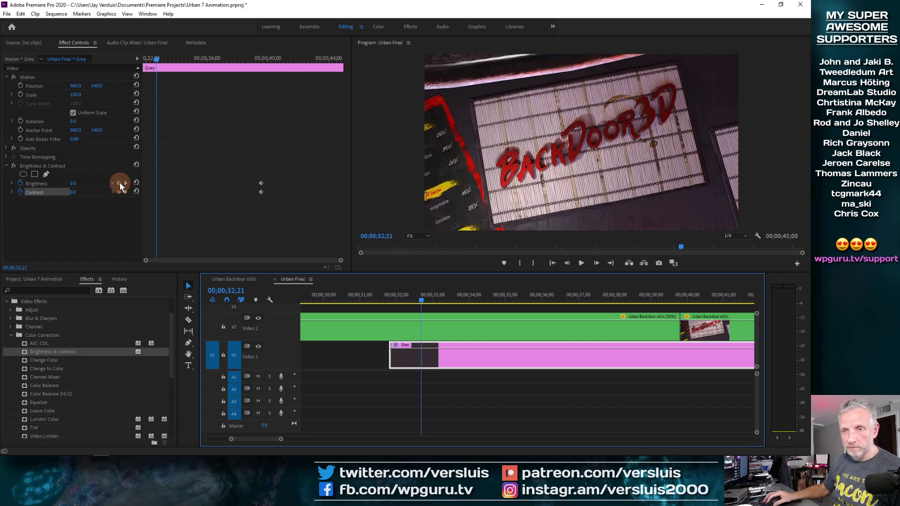
{"action": "left_click", "coordinate": [119, 192]}
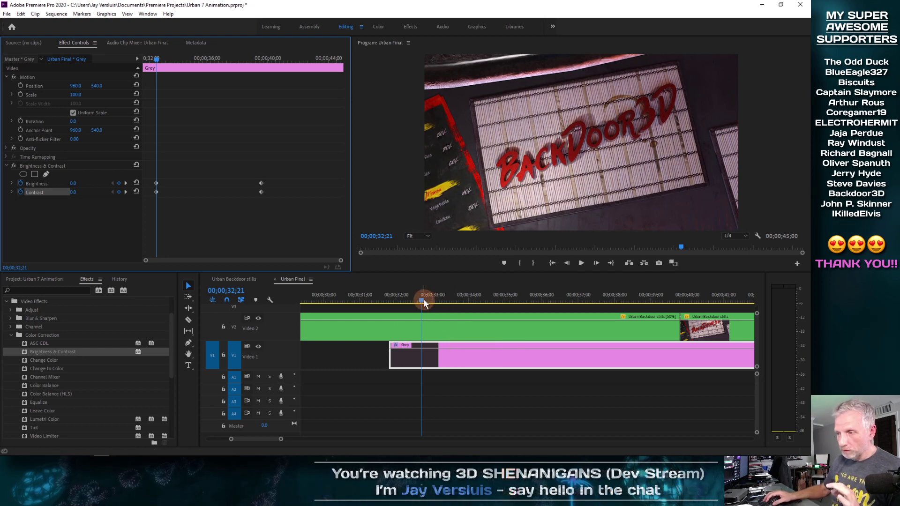
Set the grey matte's Brightness to -21.0 at 00;00;34;07.
{"action": "left_click", "coordinate": [451, 300]}
{"action": "left_click_drag", "start_coordinate": [457, 304], "coordinate": [477, 295]}
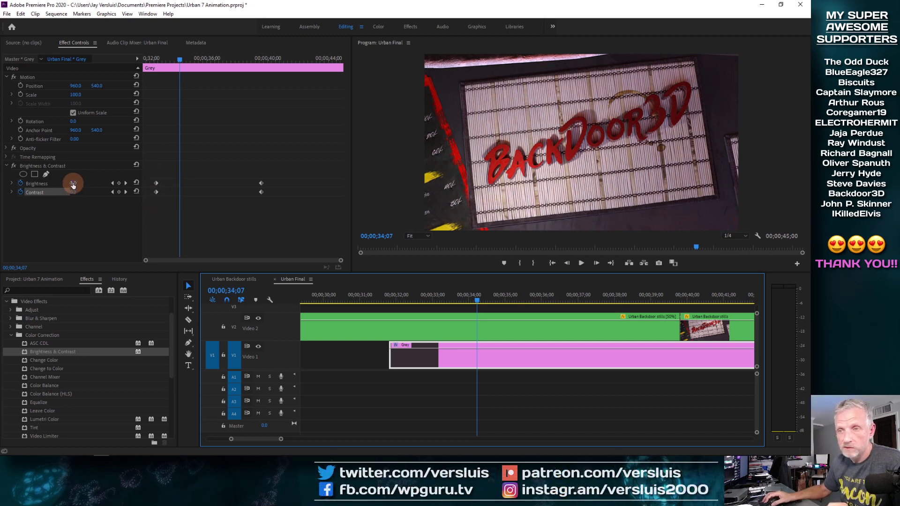
{"action": "left_click_drag", "start_coordinate": [73, 185], "coordinate": [59, 183]}
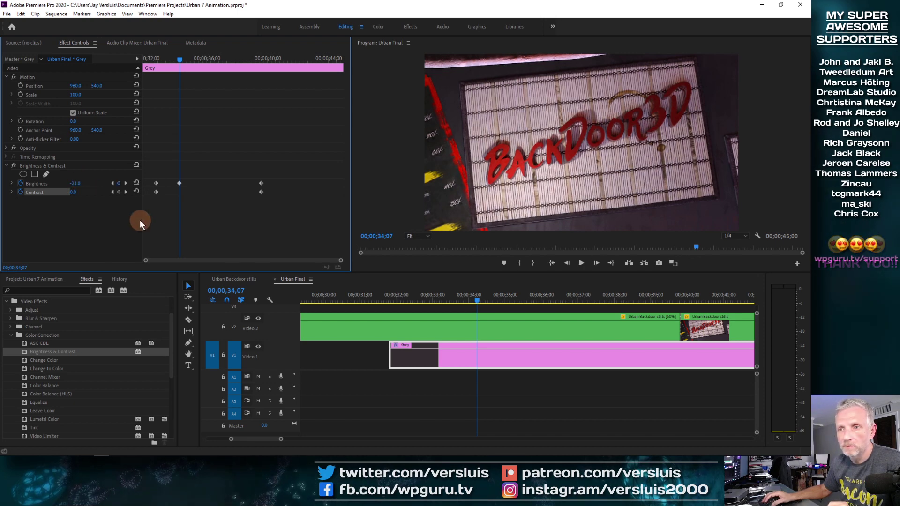
Adjust the grey matte's Brightness value at 00;00;36;14.
{"action": "left_click_drag", "start_coordinate": [476, 301], "coordinate": [558, 299]}
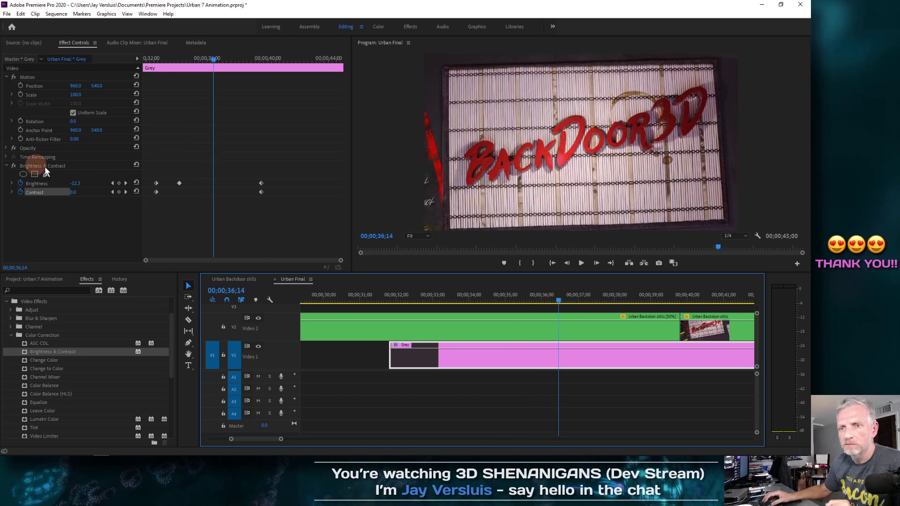
{"action": "left_click", "coordinate": [76, 184]}
{"action": "left_click_drag", "start_coordinate": [73, 185], "coordinate": [70, 185]}
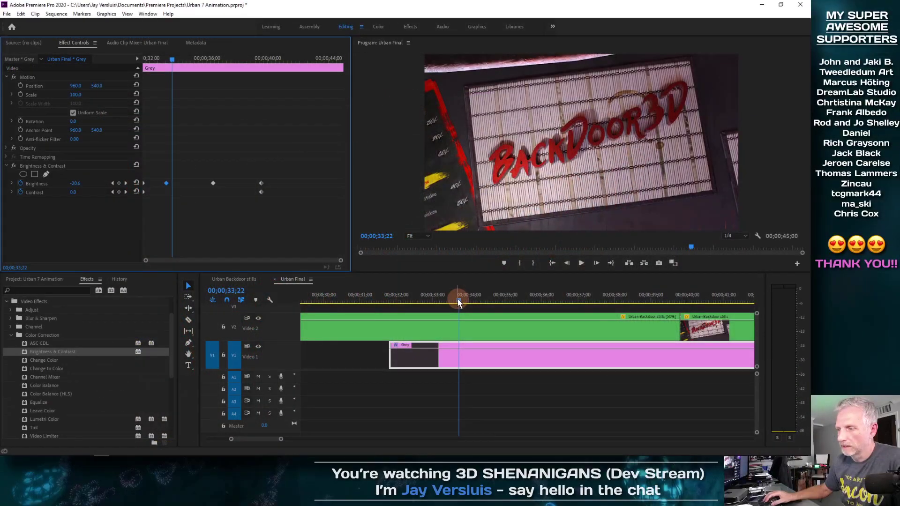
Scrub through the start of the grey matte to review the brightness animation.
{"action": "left_click_drag", "start_coordinate": [458, 300], "coordinate": [390, 302]}
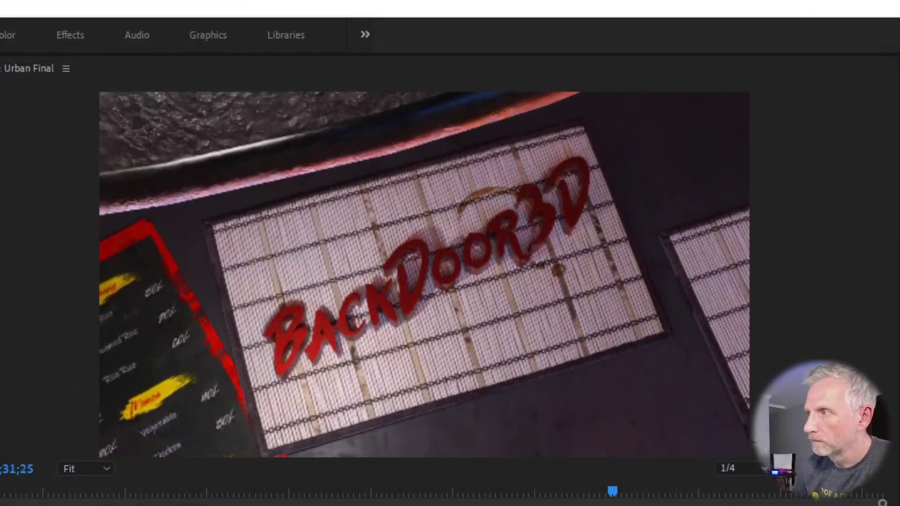
{"action": "left_click_drag", "start_coordinate": [612, 492], "coordinate": [693, 492]}
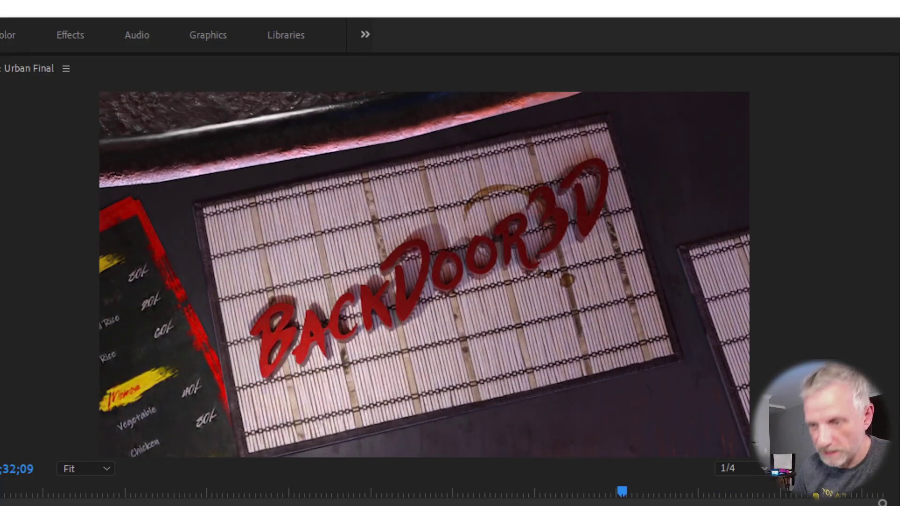
{"action": "mouse_move", "coordinate": [622, 492]}
{"action": "left_mouse_down"}
{"action": "mouse_move", "coordinate": [592, 491]}
{"action": "mouse_move", "coordinate": [784, 492]}
{"action": "mouse_move", "coordinate": [597, 491]}
{"action": "mouse_move", "coordinate": [618, 491]}
{"action": "left_mouse_up"}
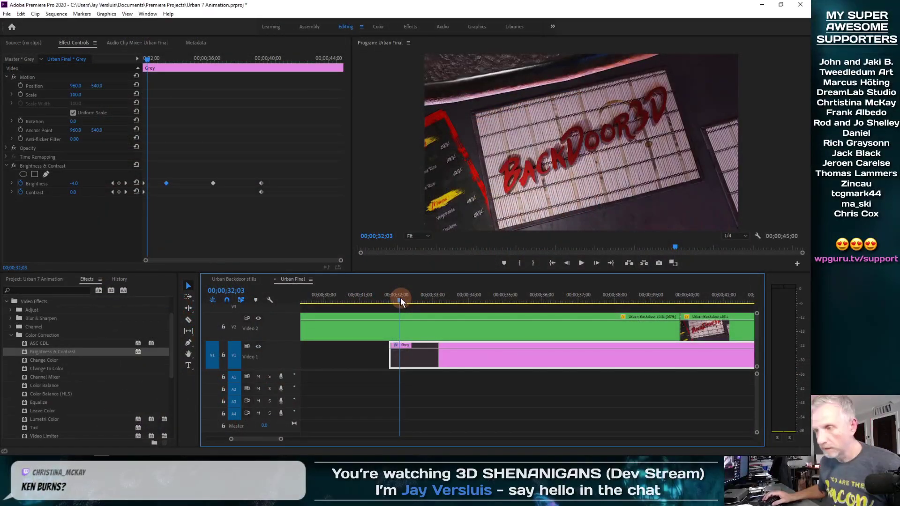
Fit the whole sequence in the timeline, return the playhead to the start, and save the project.
{"action": "key", "text": "backslash"}
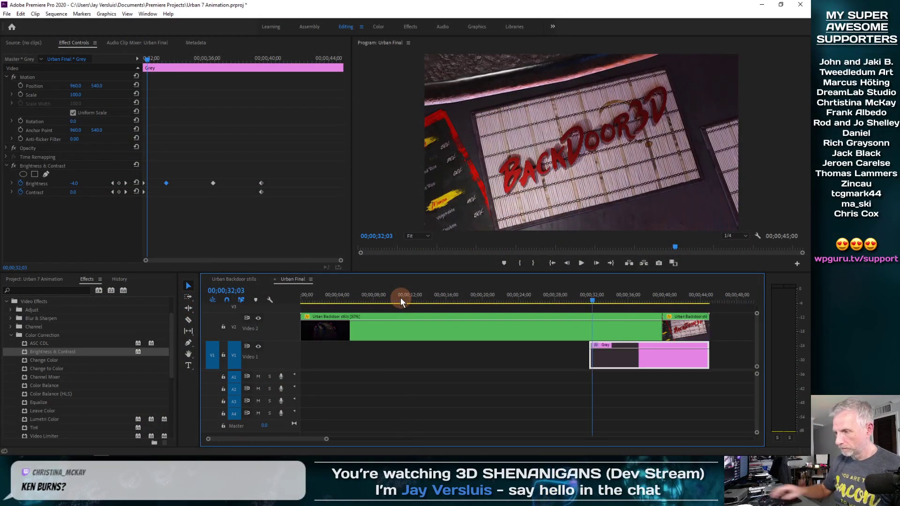
{"action": "left_click_drag", "start_coordinate": [591, 300], "coordinate": [289, 311]}
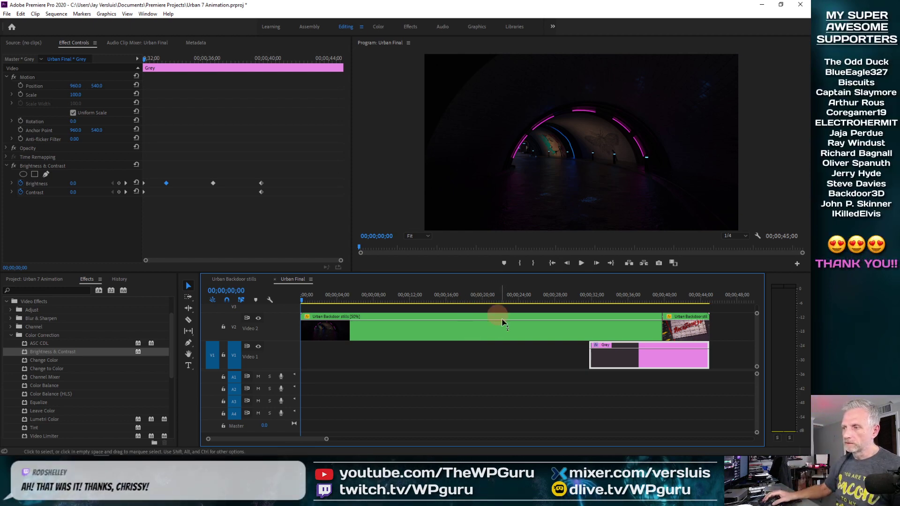
{"action": "left_click_drag", "start_coordinate": [592, 303], "coordinate": [474, 312]}
{"action": "key", "text": "Home"}
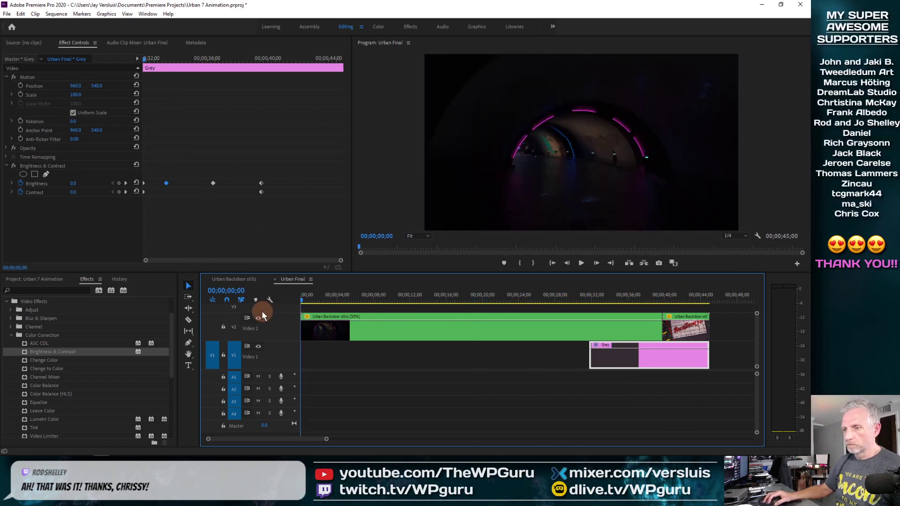
{"action": "key", "text": "ctrl+s"}
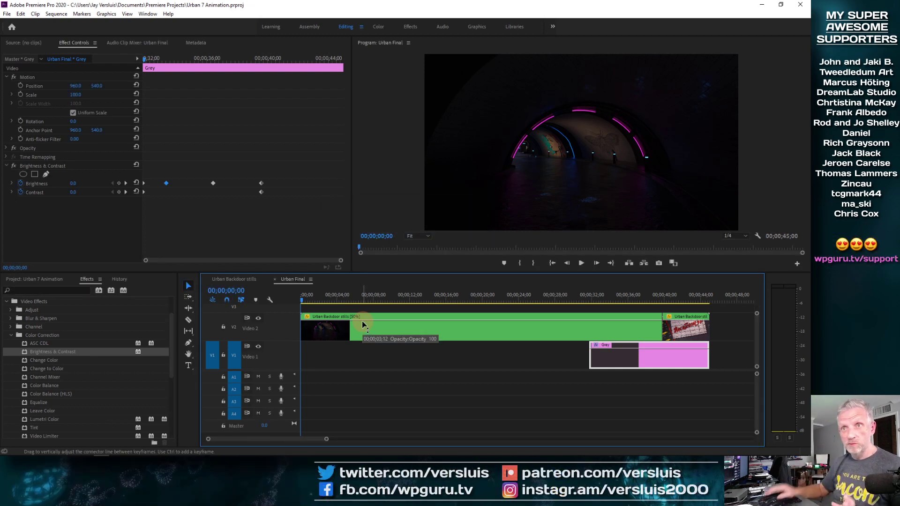
Open the export settings for the Urban Final sequence and save the output as Urban Final.mp4 in the Renders folder.
{"action": "left_click", "coordinate": [7, 14]}
{"action": "left_click", "coordinate": [324, 282]}
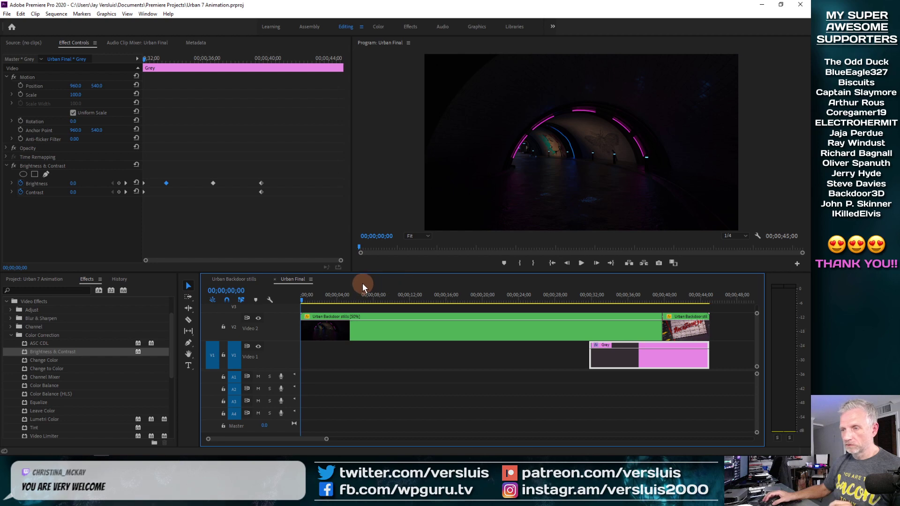
{"action": "key", "text": "ctrl+m"}
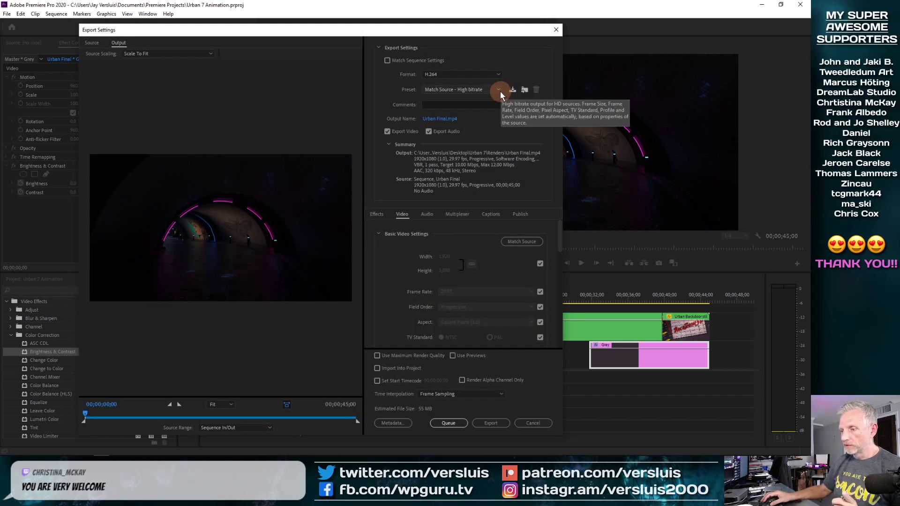
{"action": "left_click", "coordinate": [453, 119]}
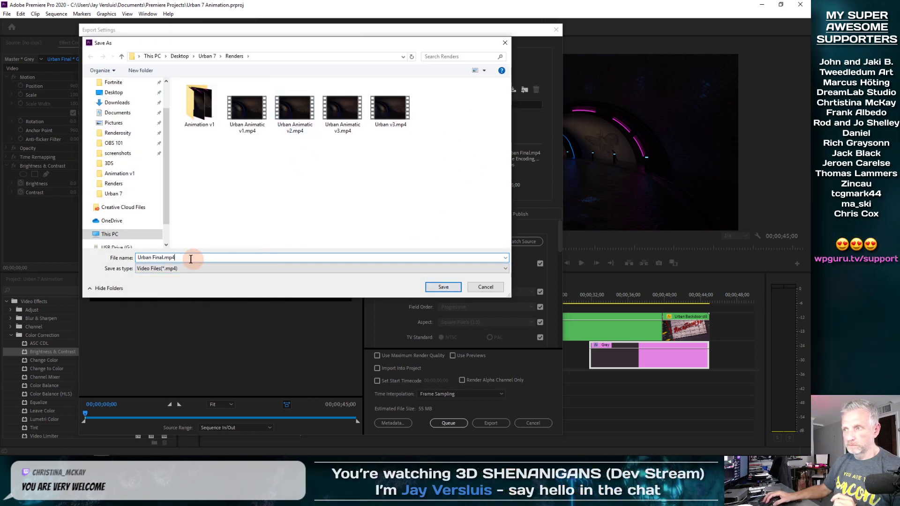
{"action": "left_click", "coordinate": [443, 287]}
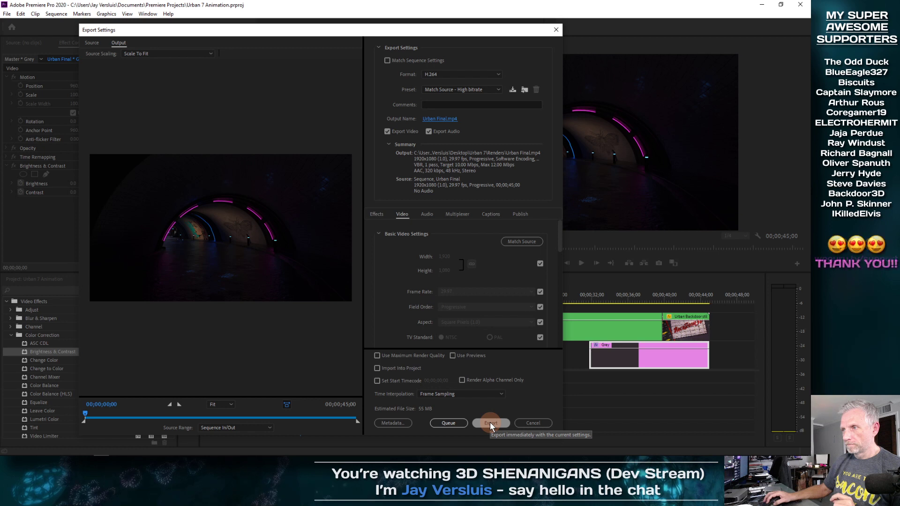
Turn off audio export and start exporting the H.264 video.
{"action": "left_click", "coordinate": [429, 131]}
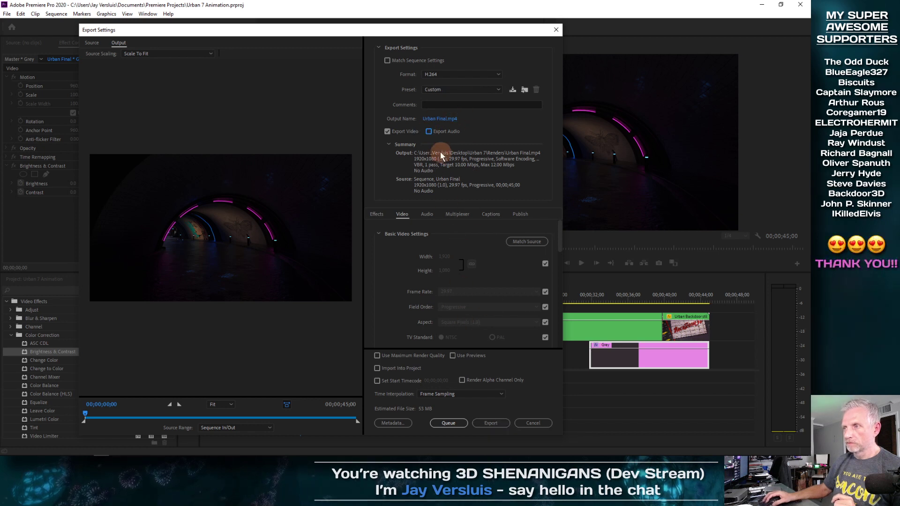
{"action": "left_click", "coordinate": [491, 424]}
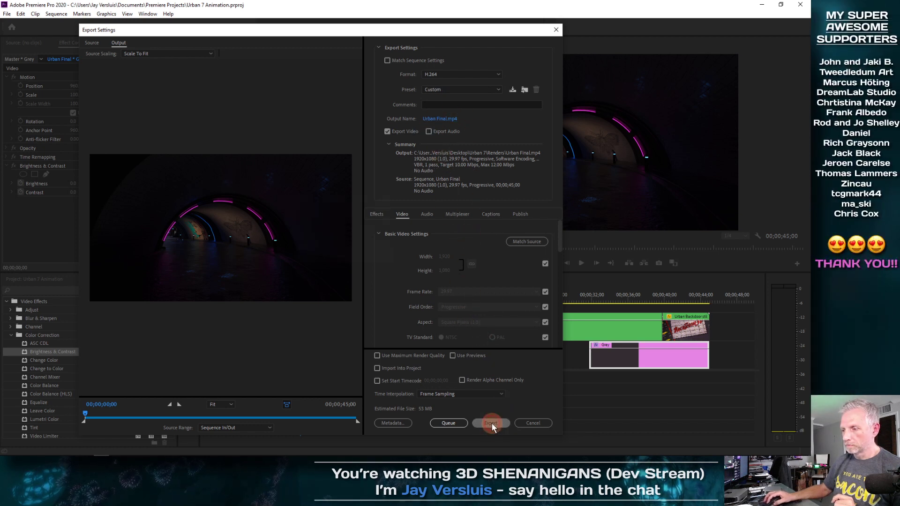